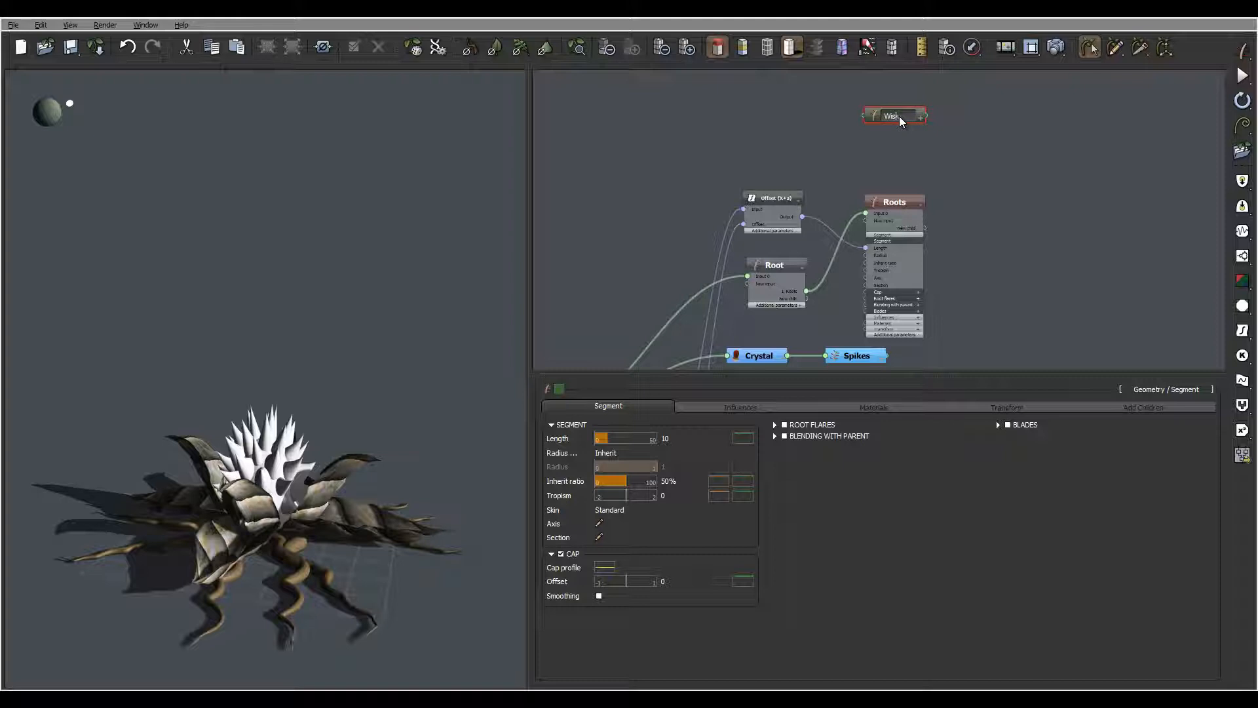
Name the new segment node Wisk and change its node color to a saturated blue (Red 2, Green 0, Blue 249)
text(k)
key(Return)
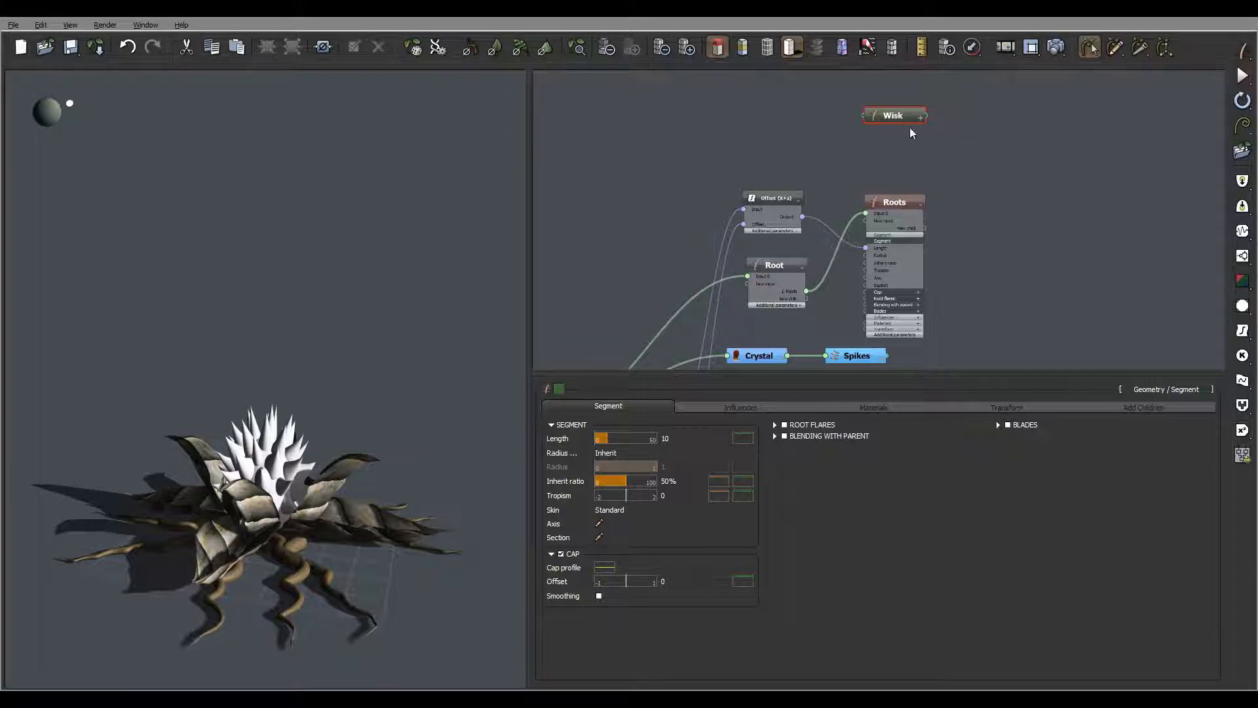
click(559, 389)
drag(603, 352, 604, 327)
click(655, 385)
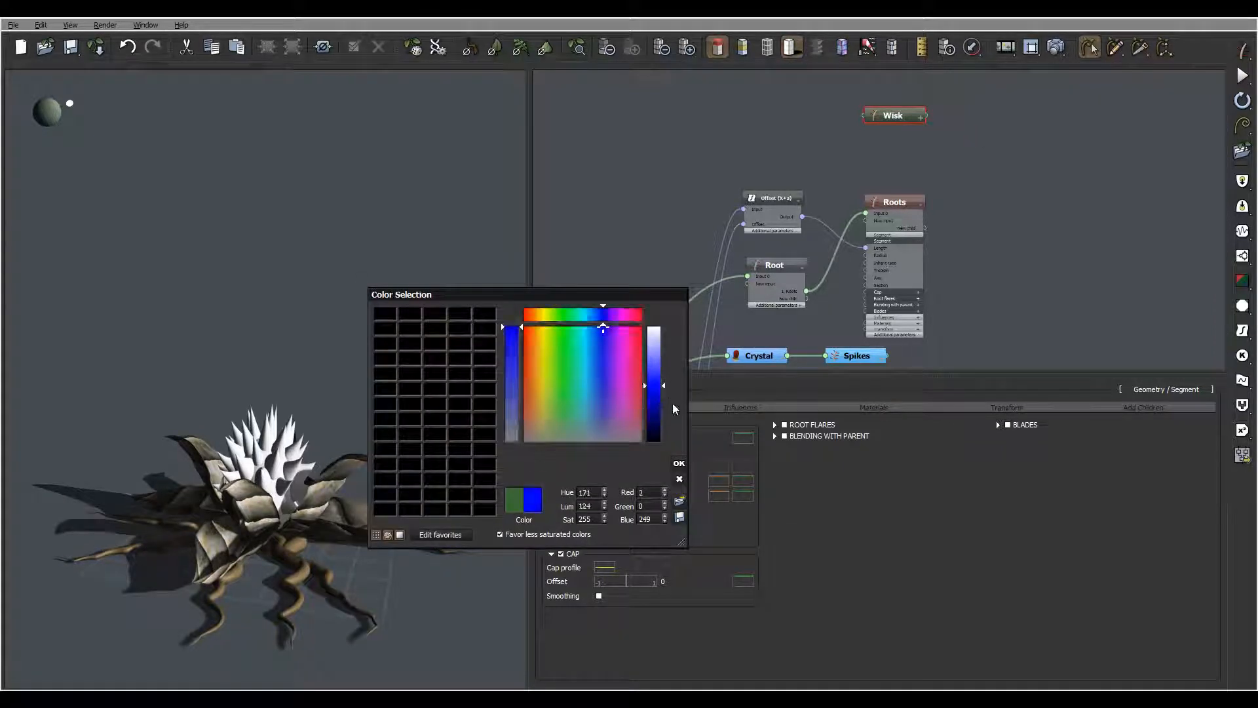
click(682, 463)
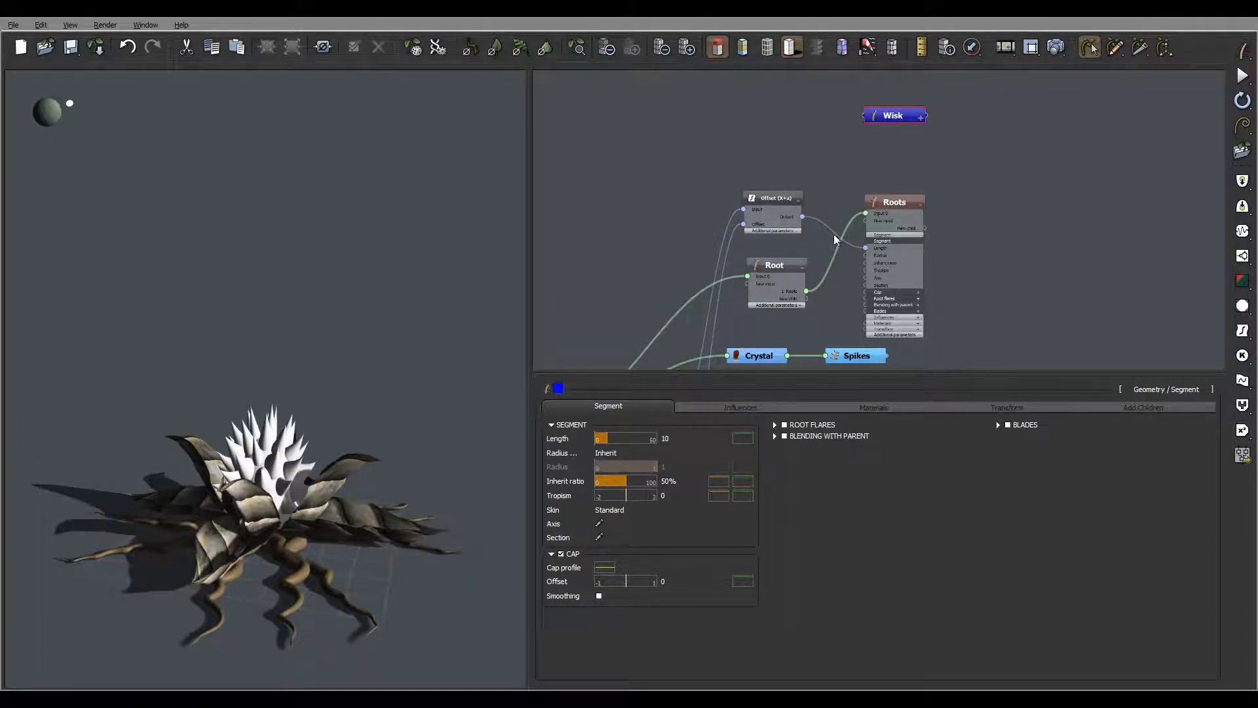
Connect the Wisk node to the Root segment as a child and set its distribution number to 12
drag(864, 118, 804, 303)
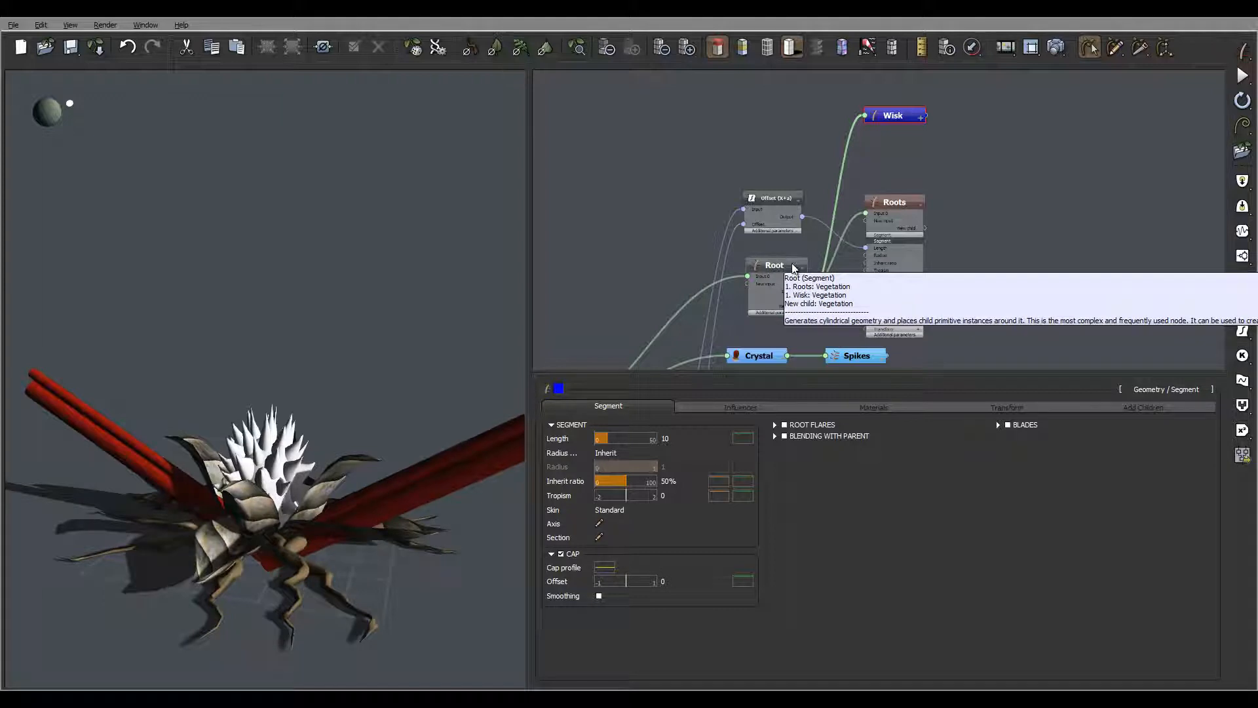
click(779, 264)
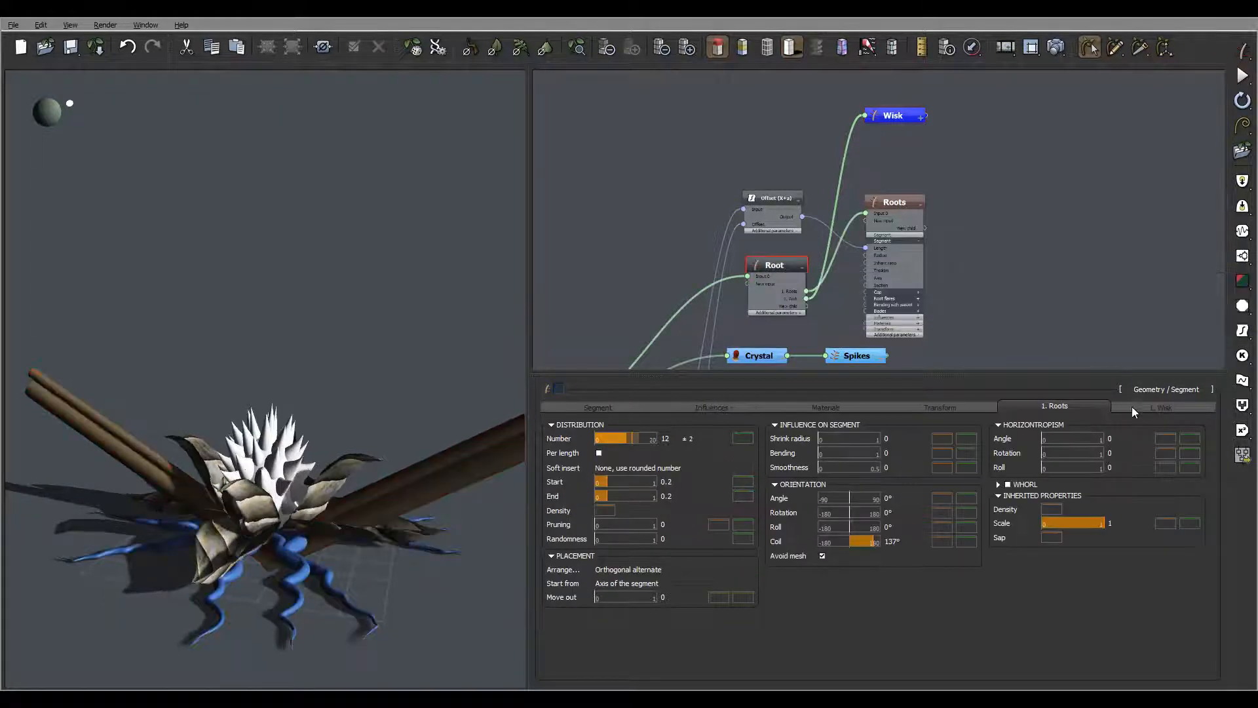
click(1161, 407)
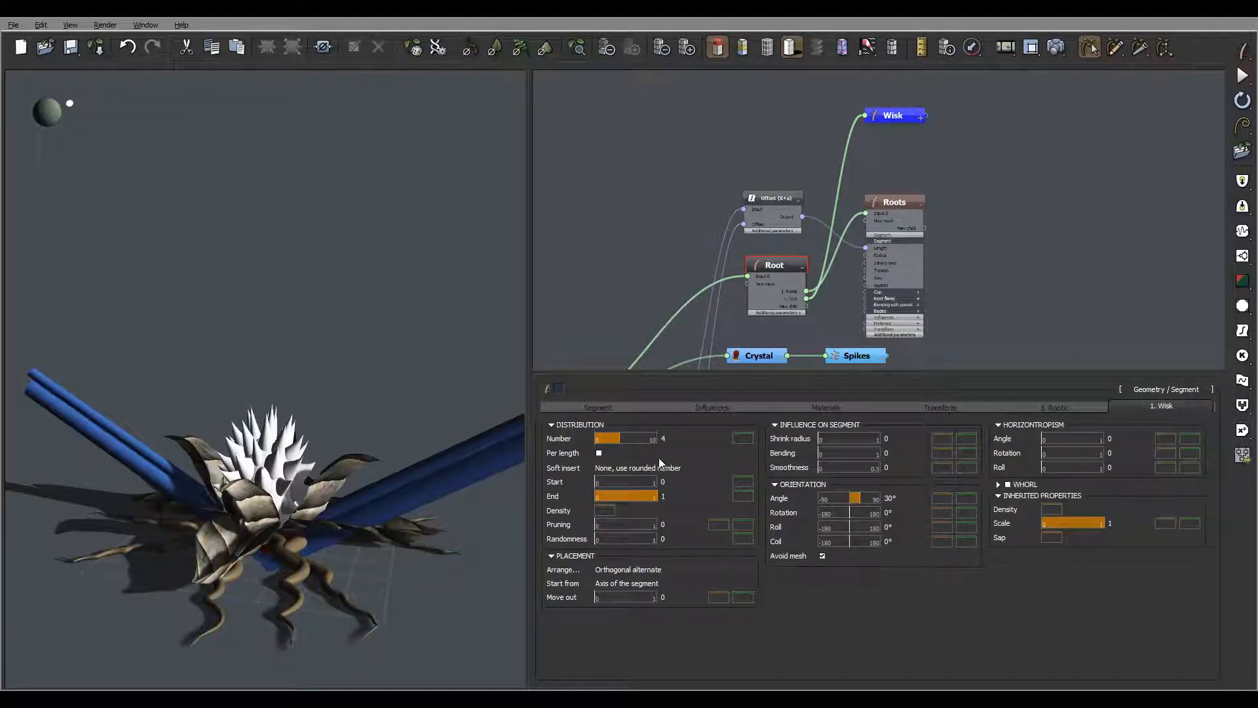
right_drag(300, 449, 425, 463)
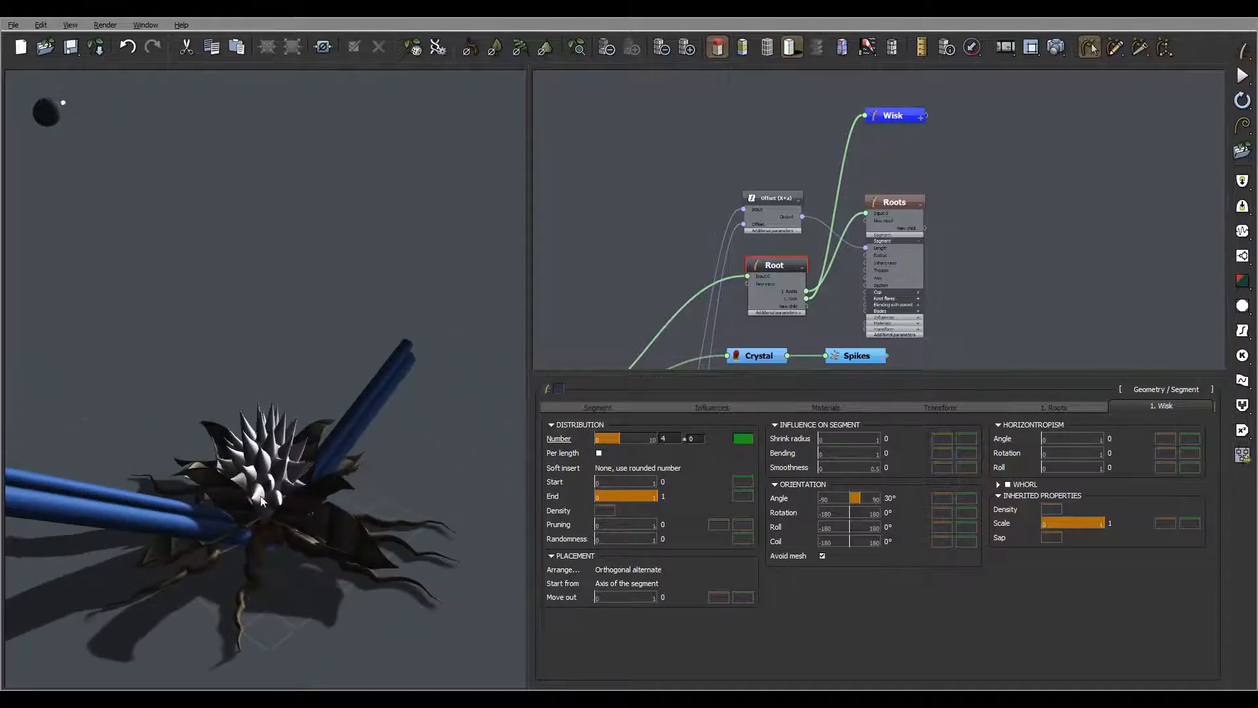
double_click(667, 439)
text(12)
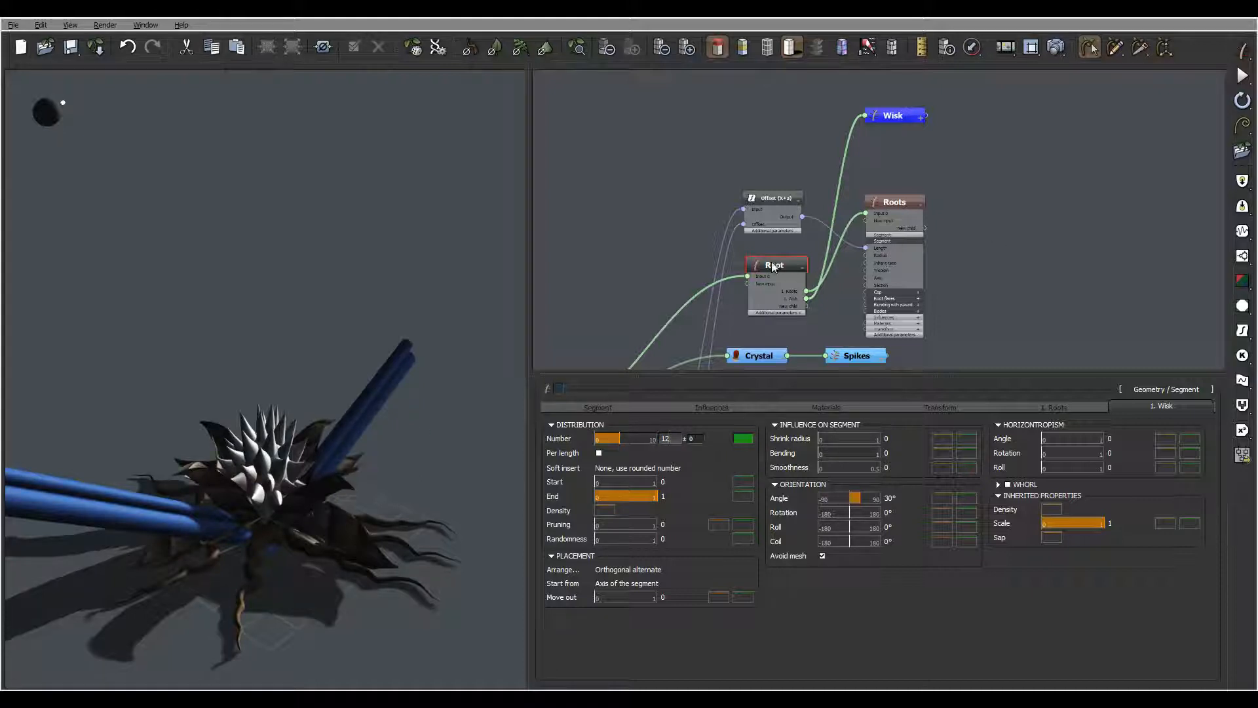
key(Return)
Set the distribution start of the Wisk children on the Root segment to 0.9
right_drag(294, 388, 324, 492)
click(682, 480)
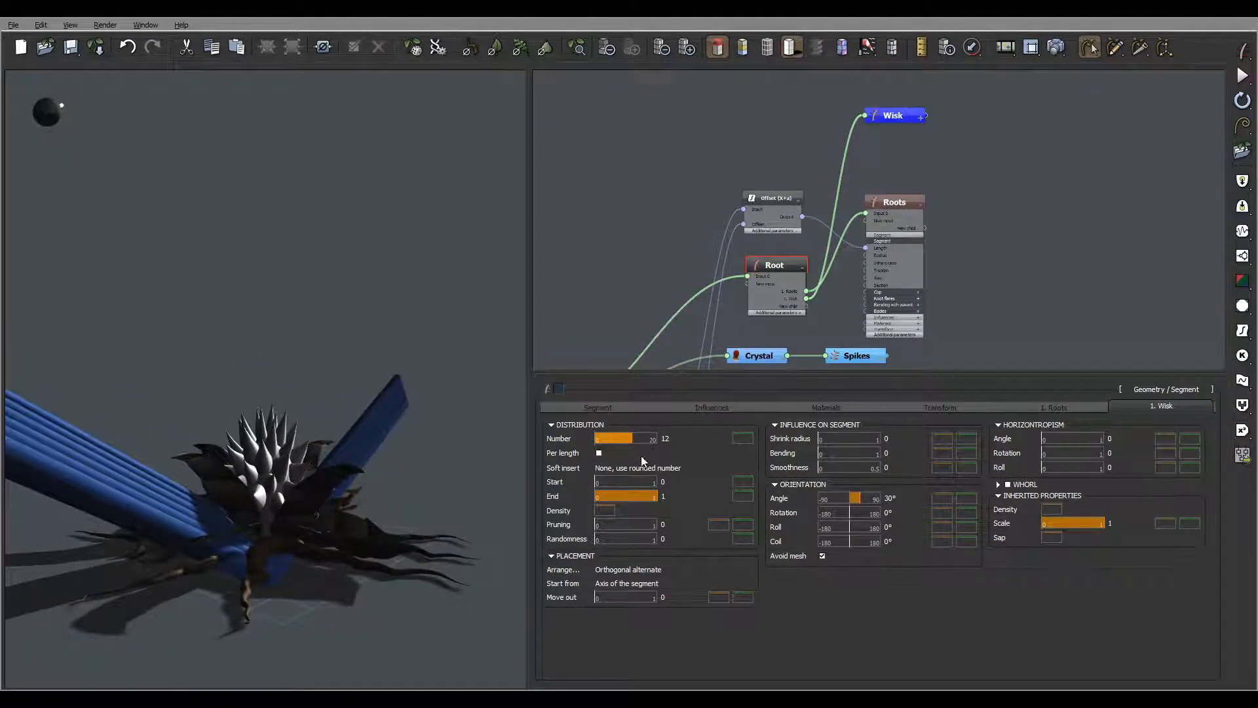
text(0.9)
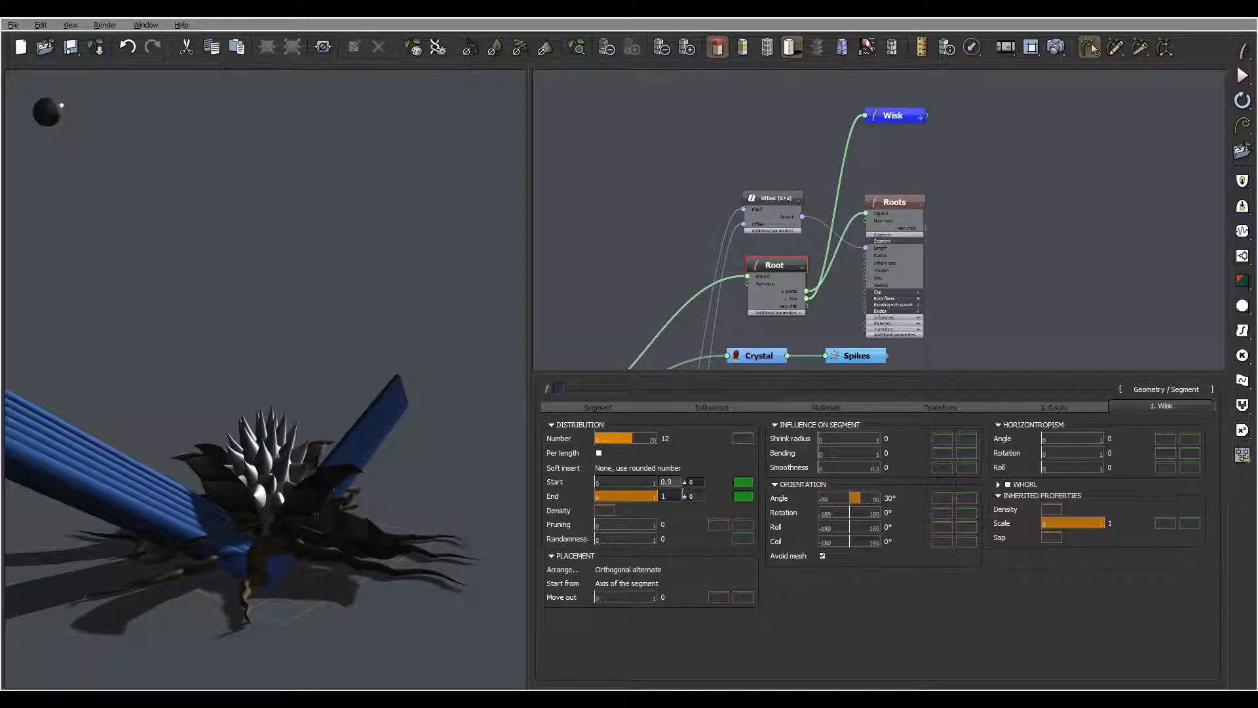
key(Return)
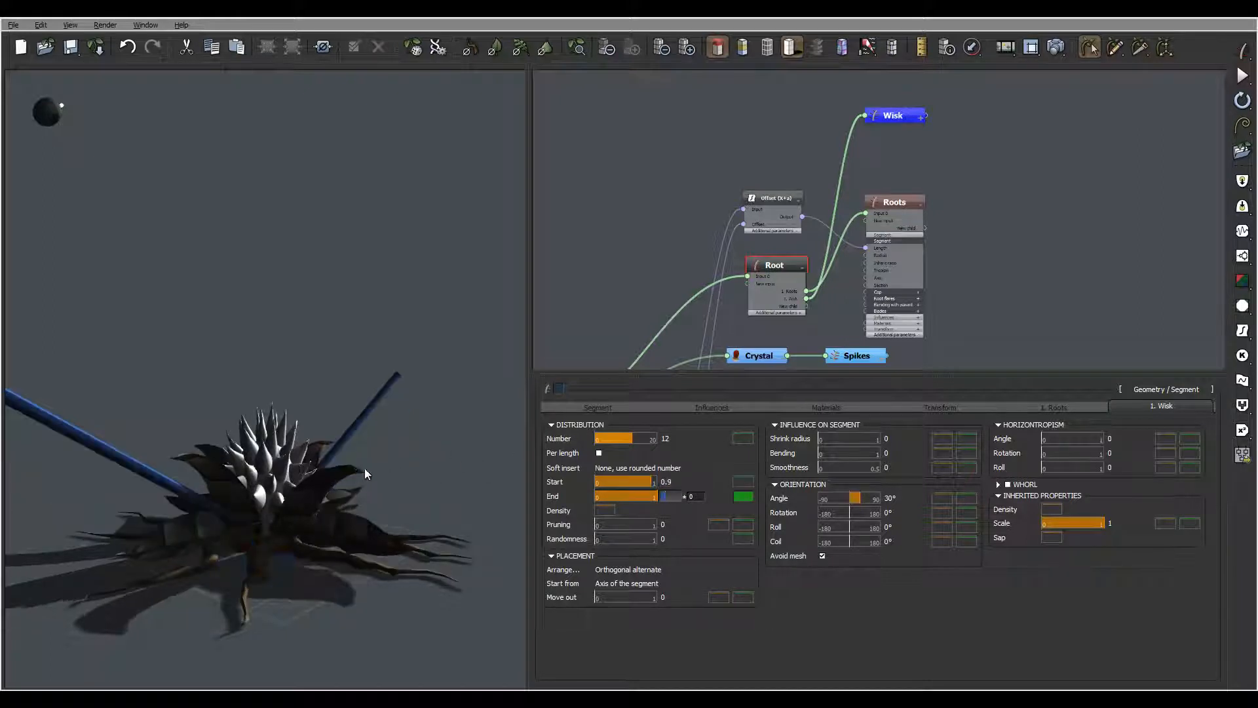
Set the coil of the Wisk children to 128° with a random variation of 5, and check the spread around the plant
right_drag(365, 468, 389, 474)
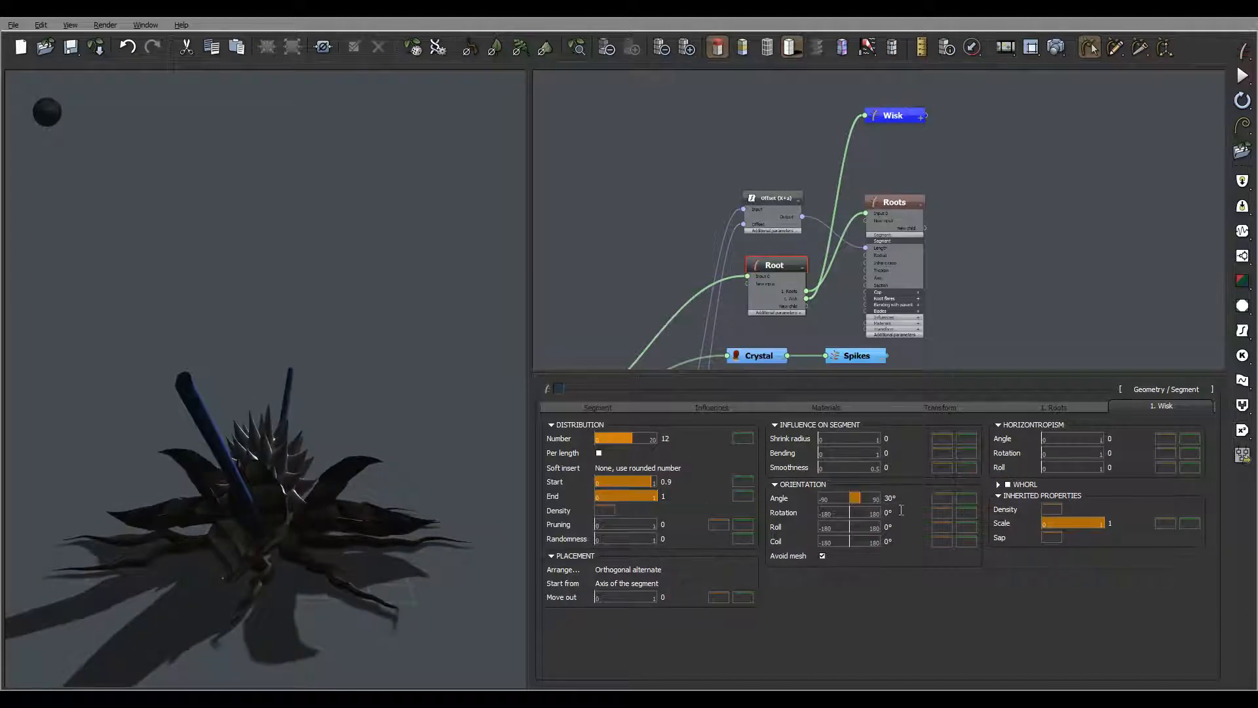
click(901, 541)
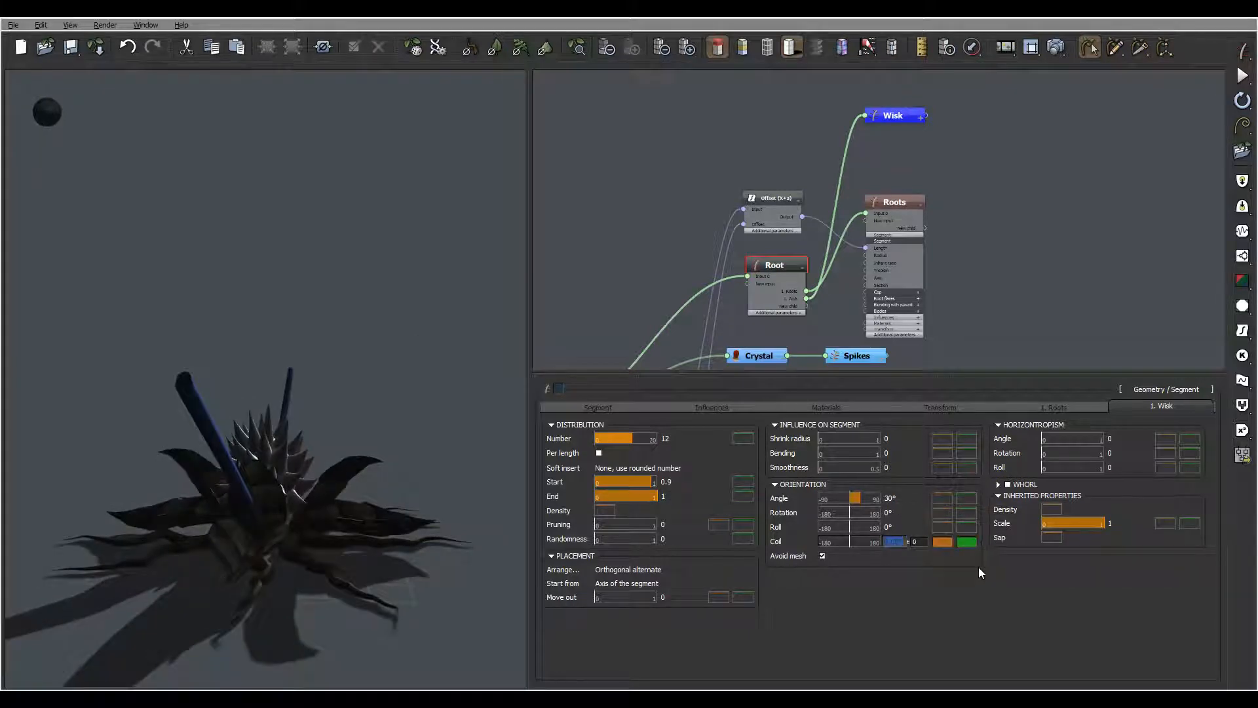
text(128)
key(Tab)
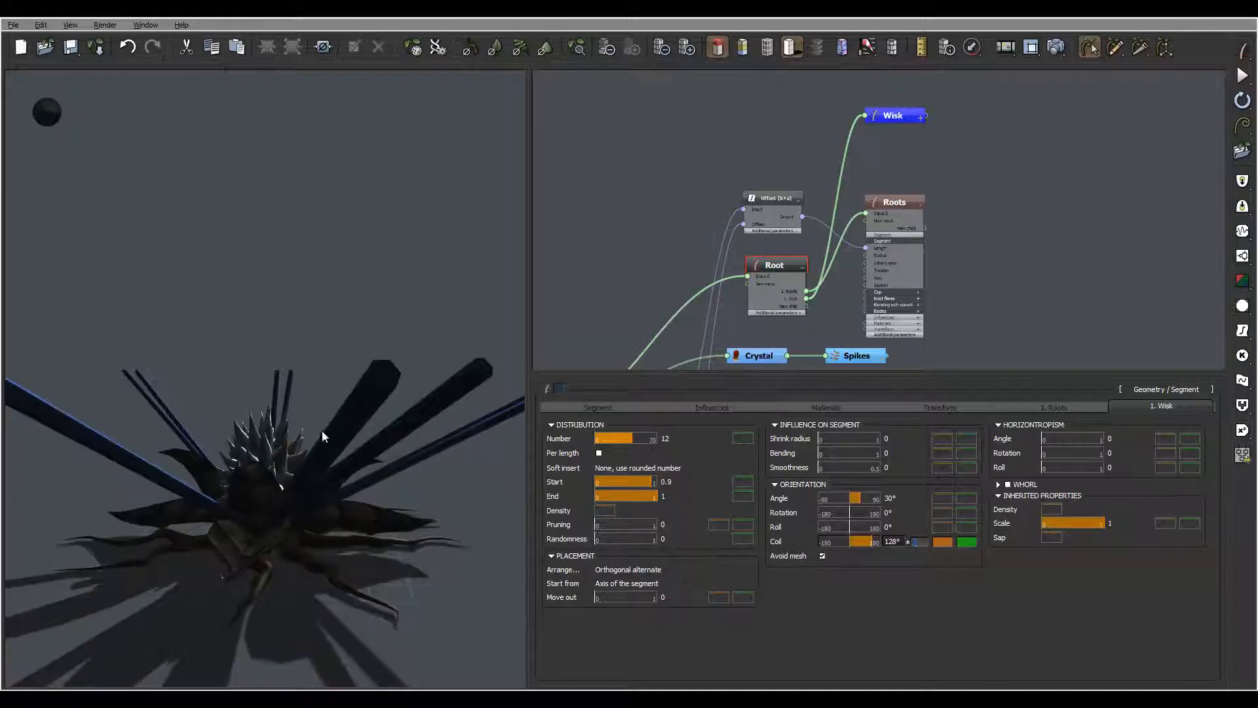
text(5)
key(Return)
right_drag(273, 482, 408, 530)
mouse_move(346, 466)
right_down()
mouse_move(373, 452)
mouse_move(325, 462)
right_up()
Try coil angles of 10° and 20° for the Wisk children and check their spacing from above
click(892, 542)
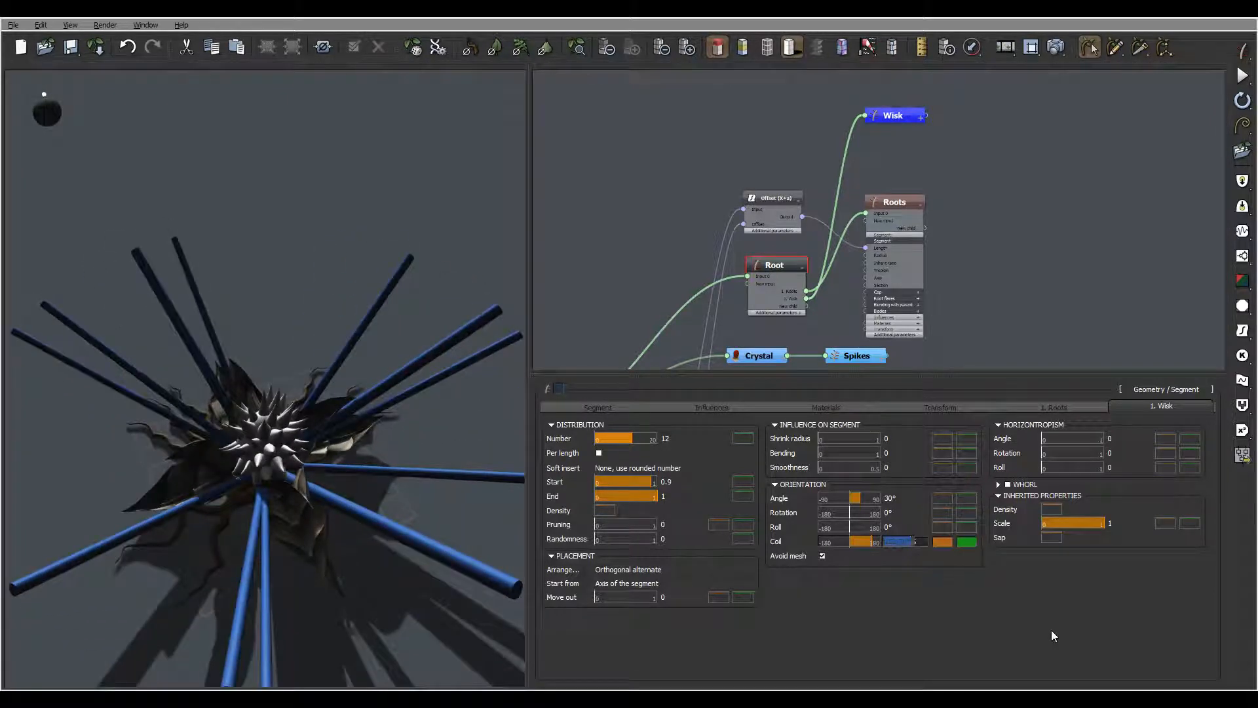
text(10)
key(Return)
right_drag(281, 408, 341, 413)
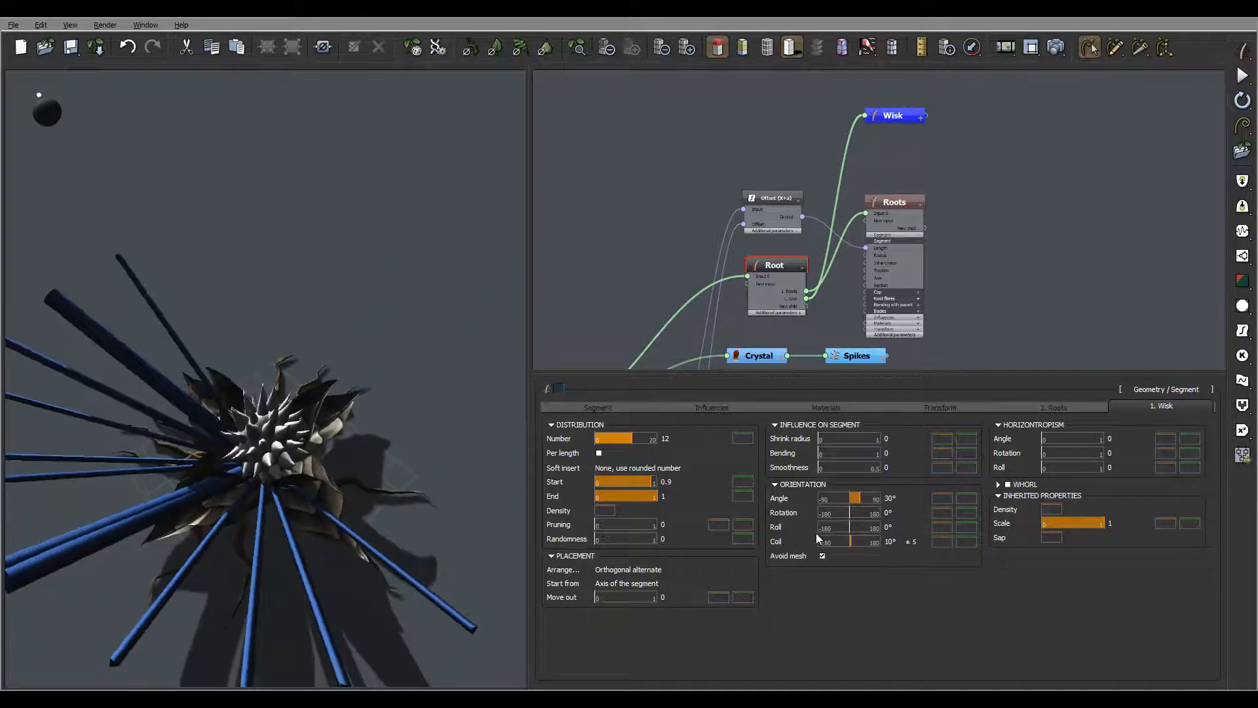
click(892, 542)
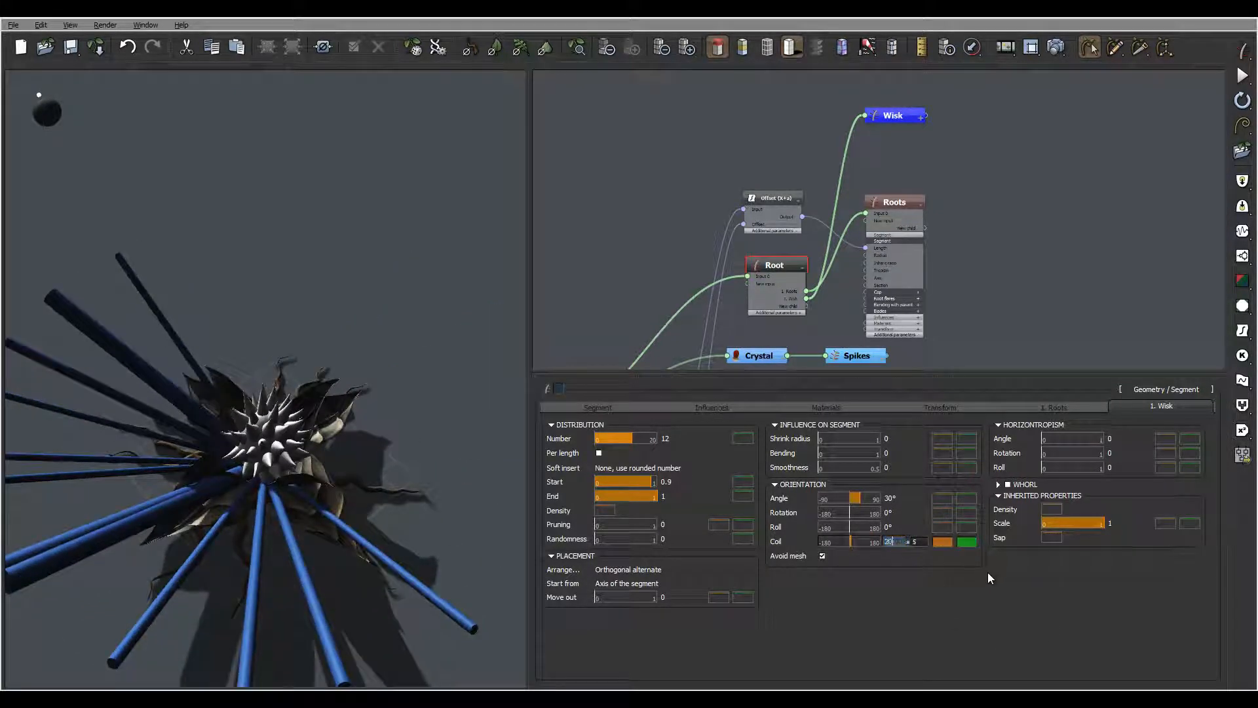
key(Return)
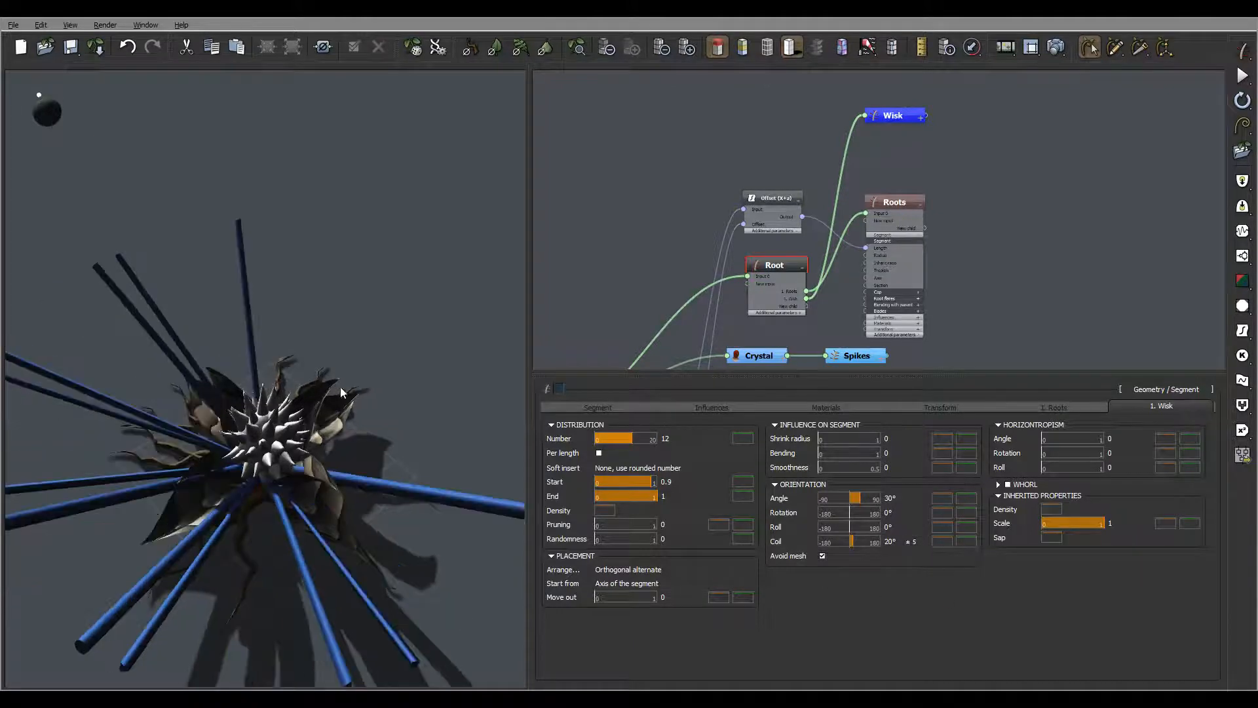
right_drag(371, 392, 194, 434)
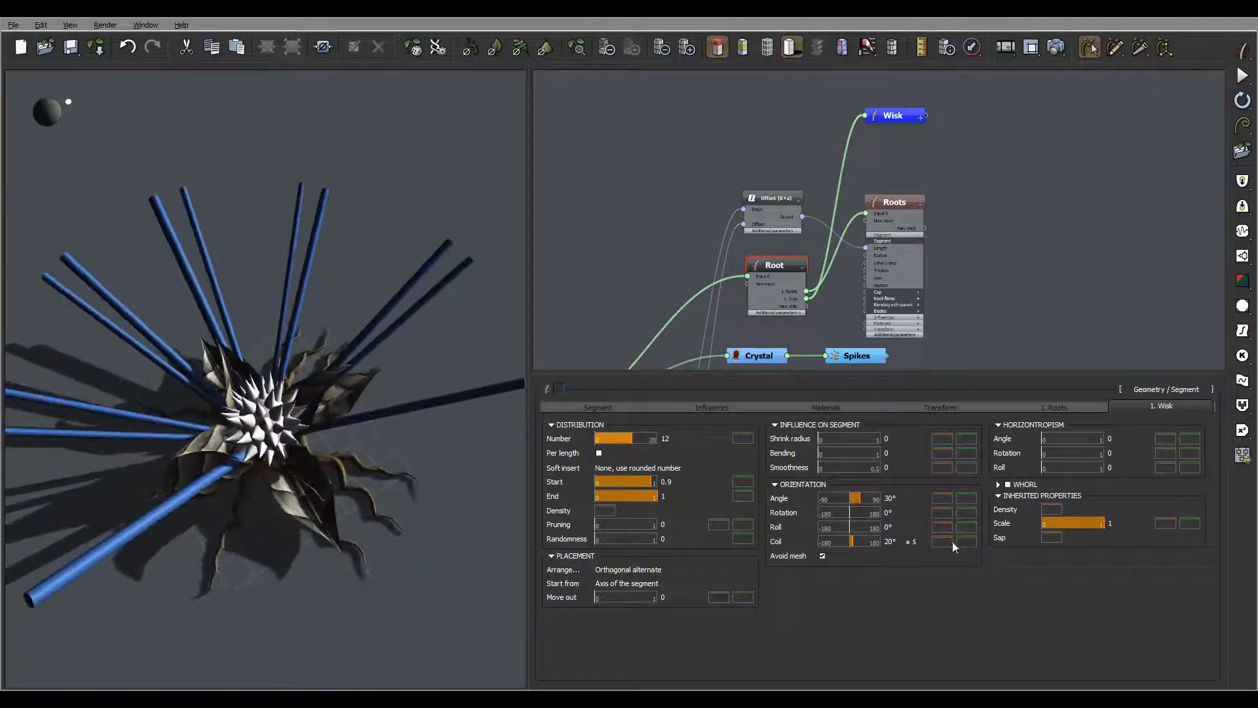
Set the coil of the Wisk children to 30° with no random variation
click(893, 541)
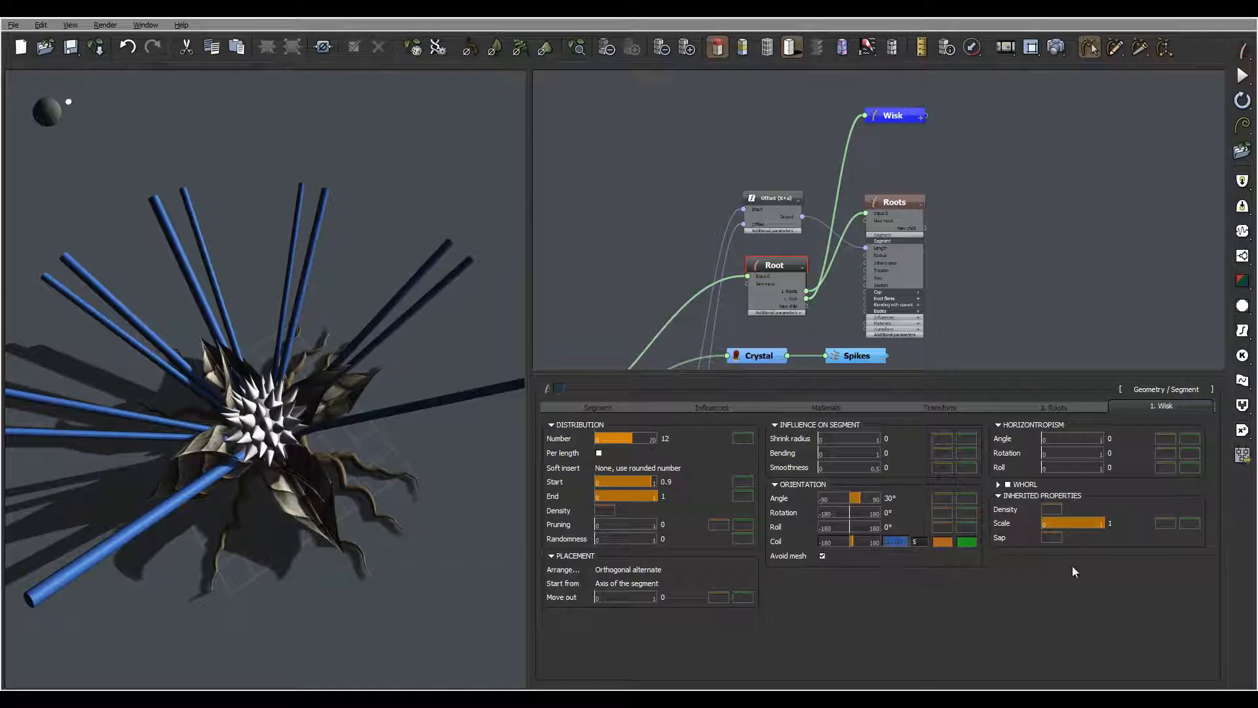
text(30)
key(Return)
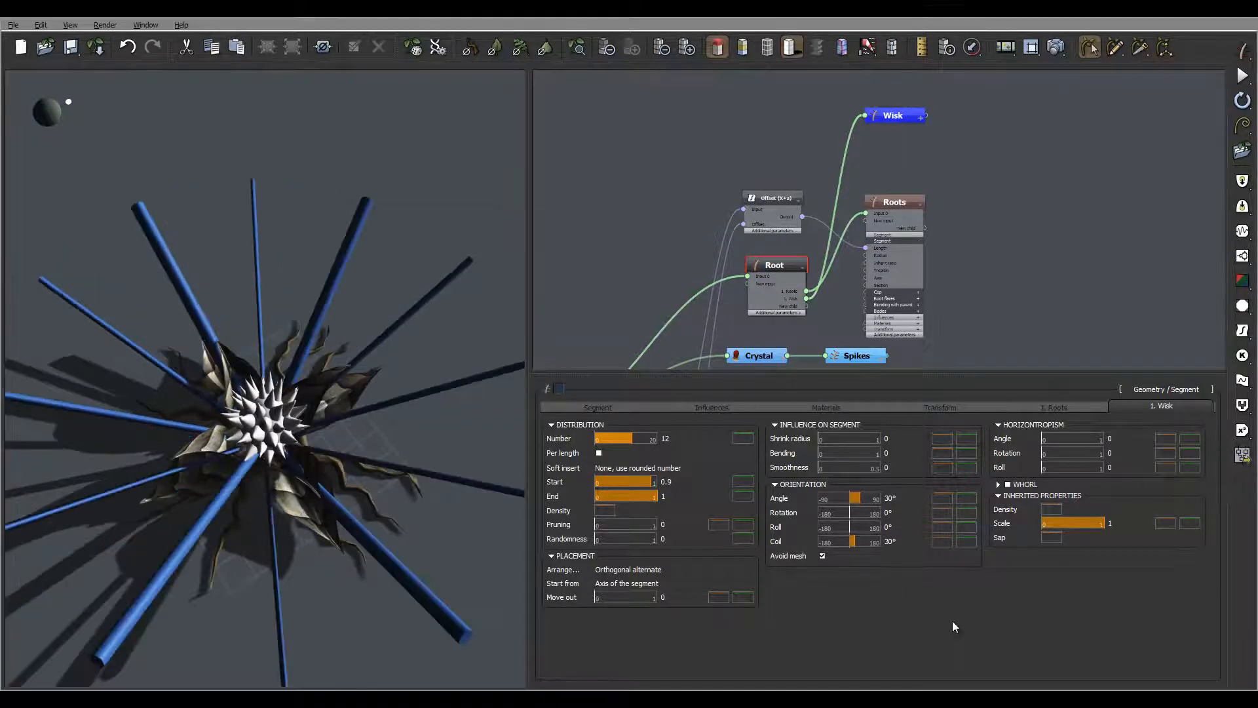
mouse_move(222, 387)
mouse_down()
mouse_move(348, 332)
mouse_move(340, 365)
mouse_move(292, 293)
mouse_move(181, 359)
mouse_move(190, 308)
mouse_up()
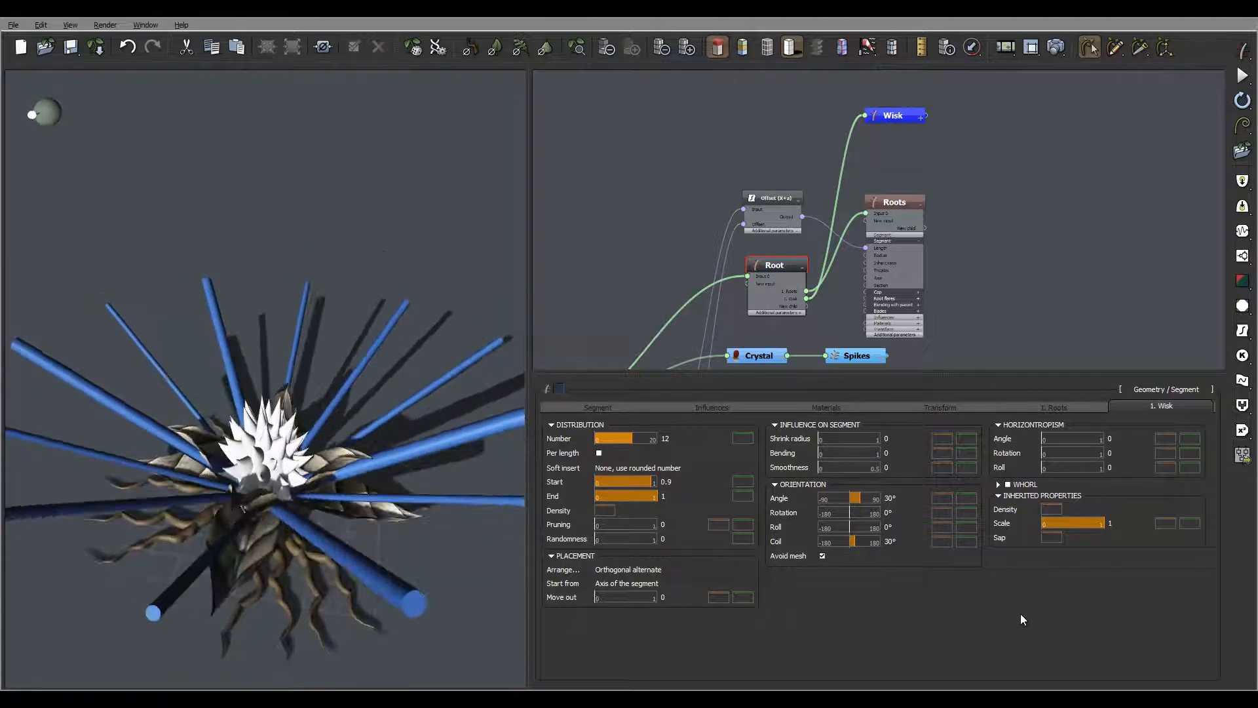
Switch the Wisk segment's radius mode to User defined and set its radius to 0.1
click(907, 116)
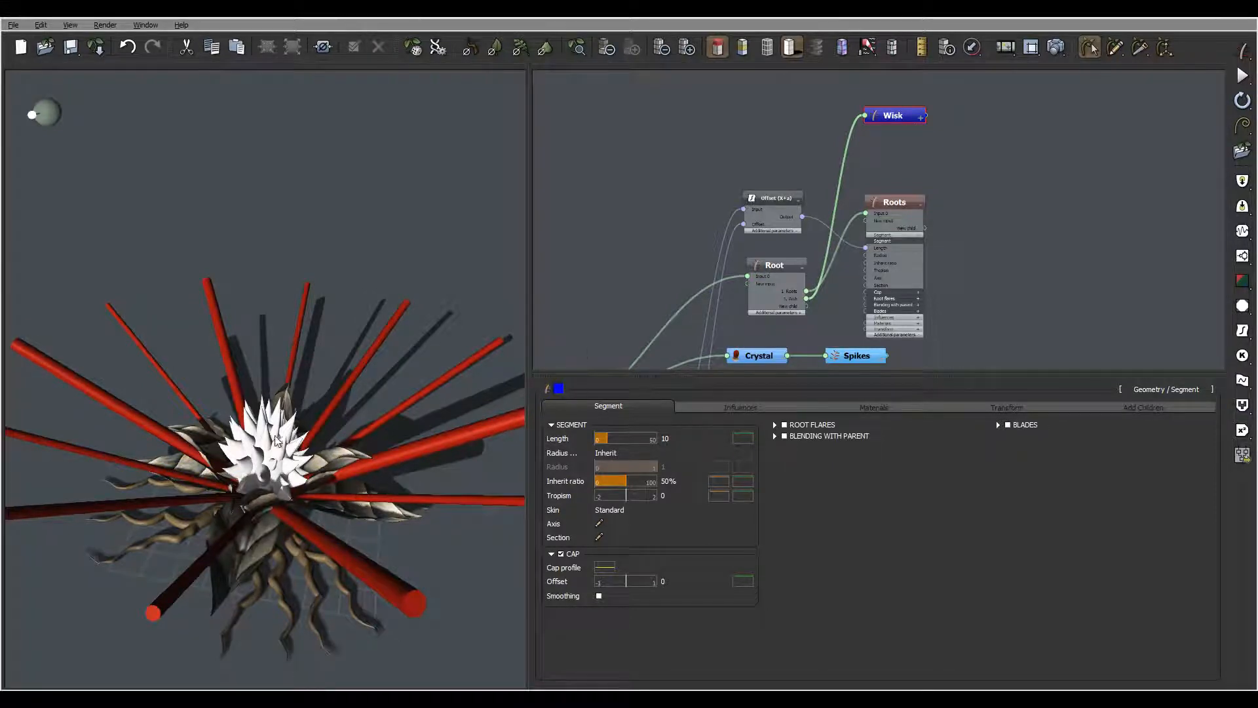
right_drag(445, 452, 346, 451)
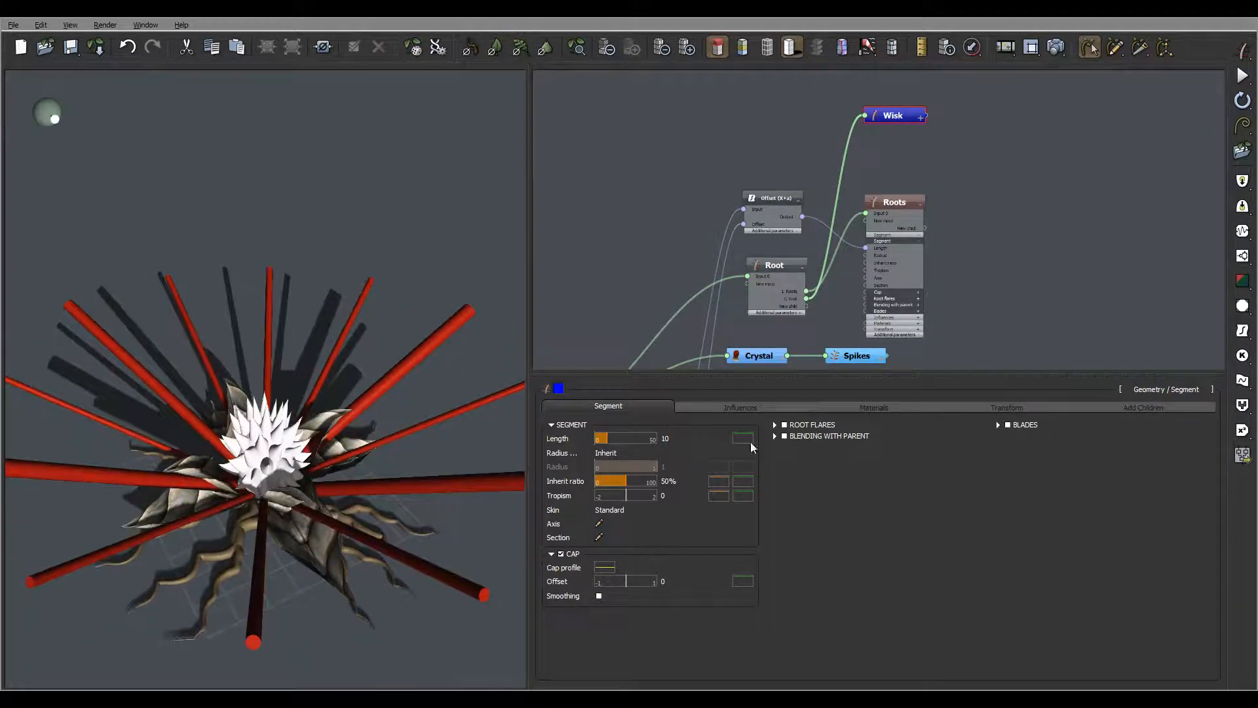
click(623, 452)
click(672, 474)
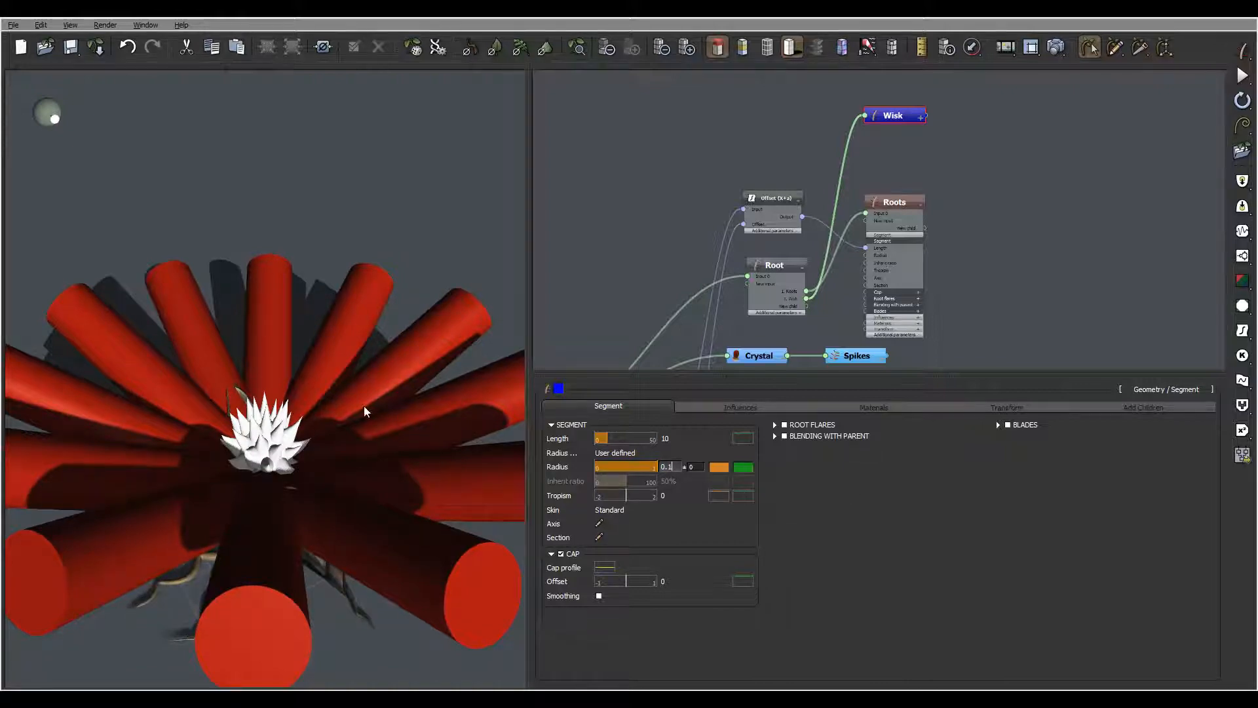
key(Return)
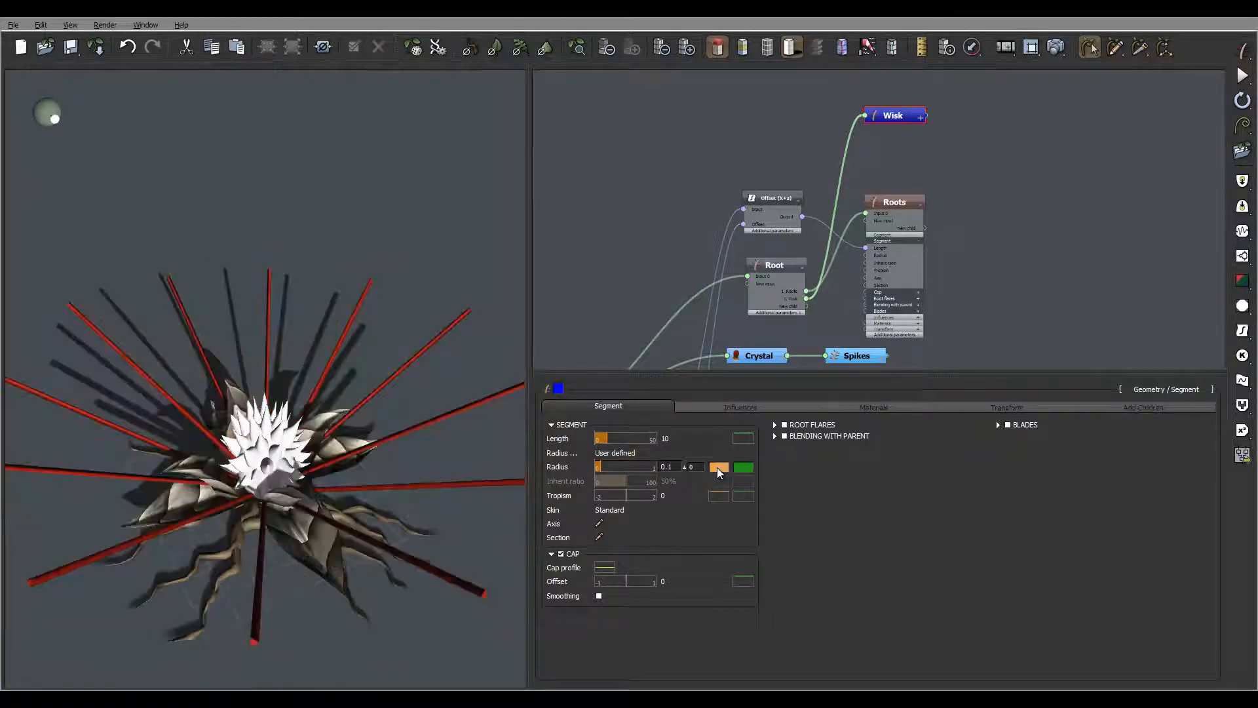
Taper the Wisk segment's radius profile linearly by lowering its end keypoint at X = 1 to about Y = 0.02
right_drag(399, 408, 306, 362)
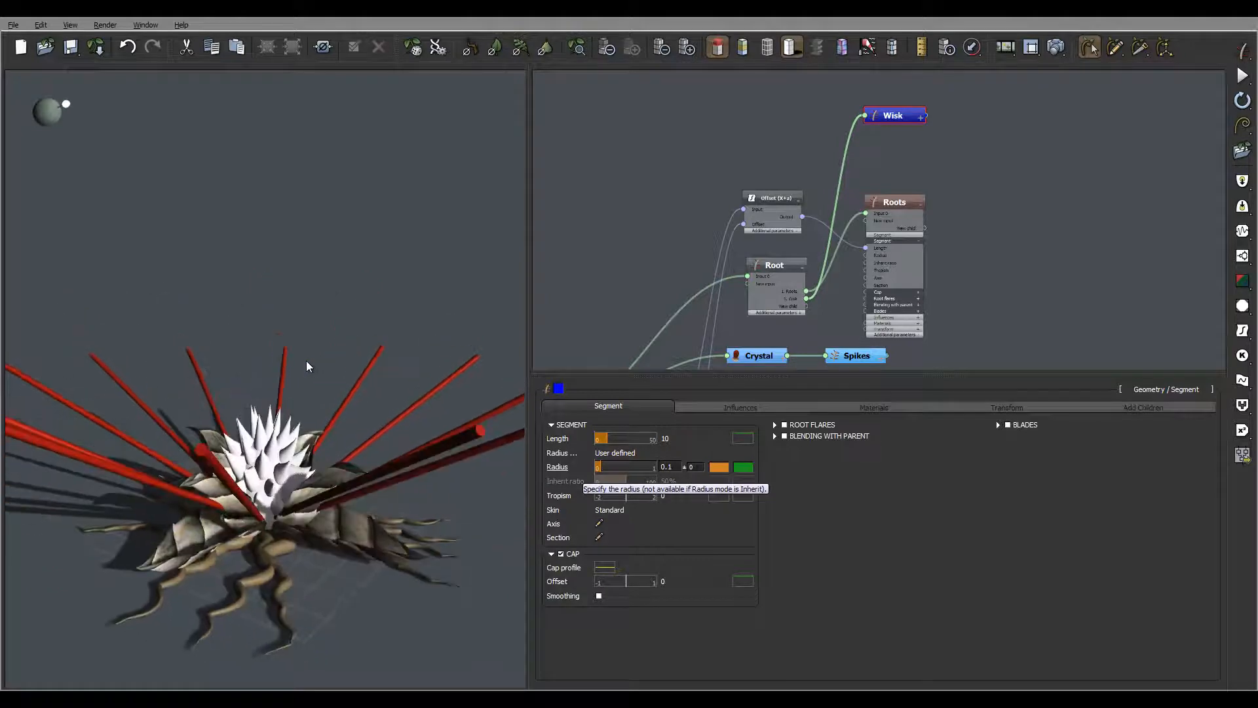
click(723, 466)
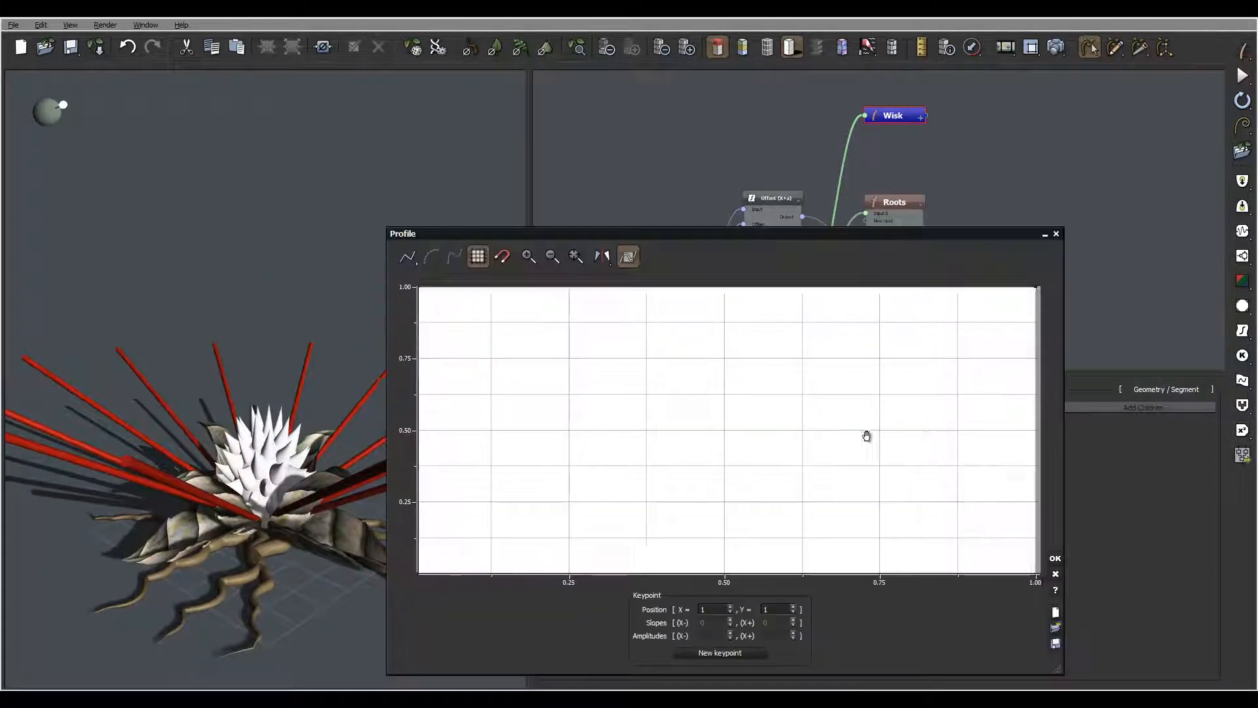
drag(867, 436, 754, 448)
click(923, 301)
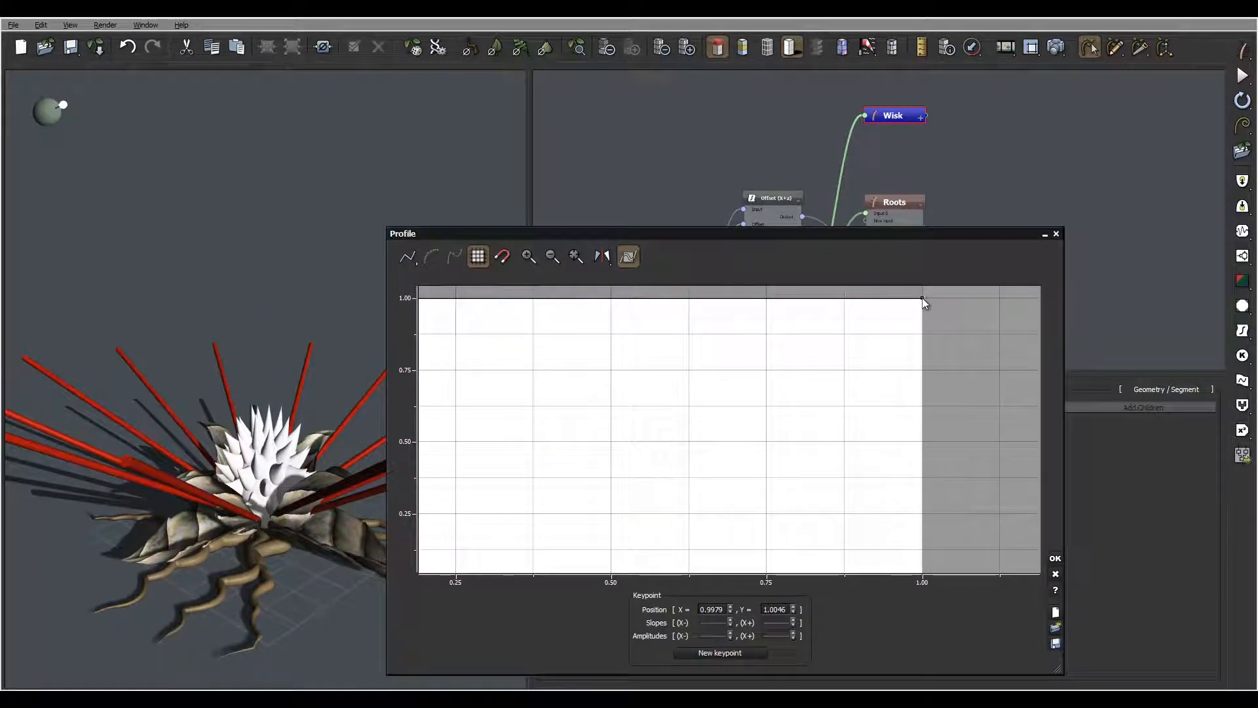
drag(922, 299, 937, 574)
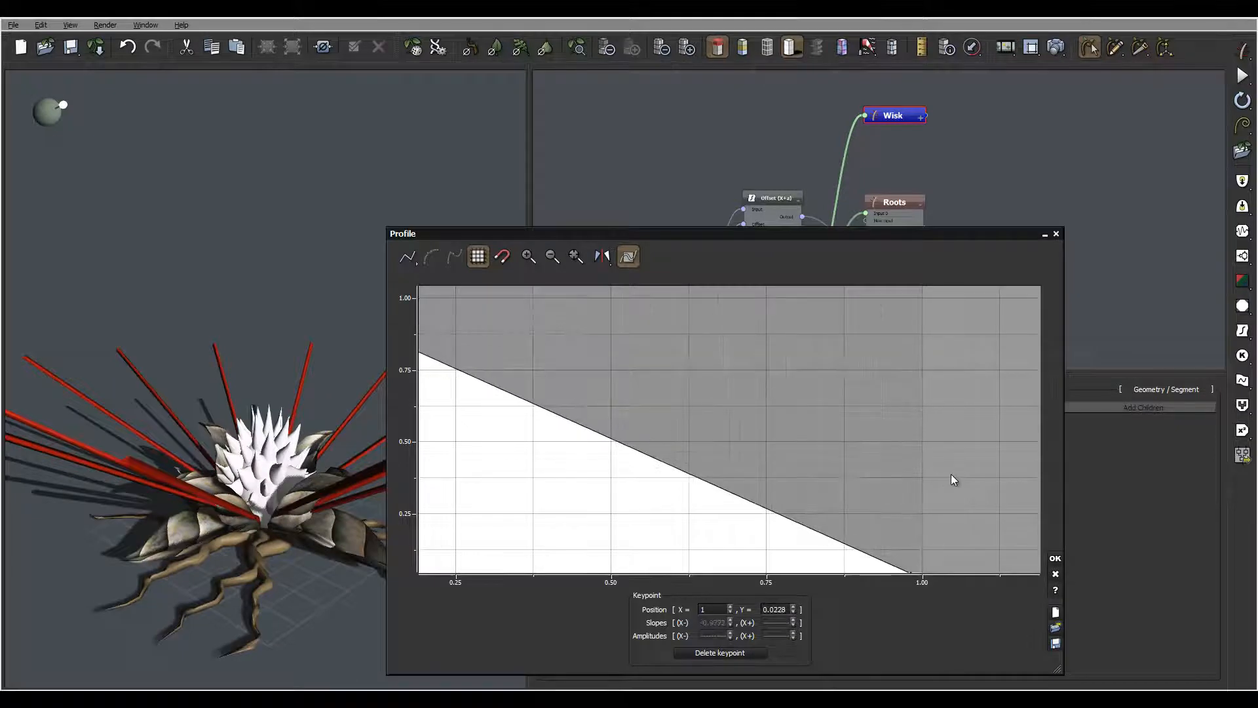
drag(953, 469, 950, 382)
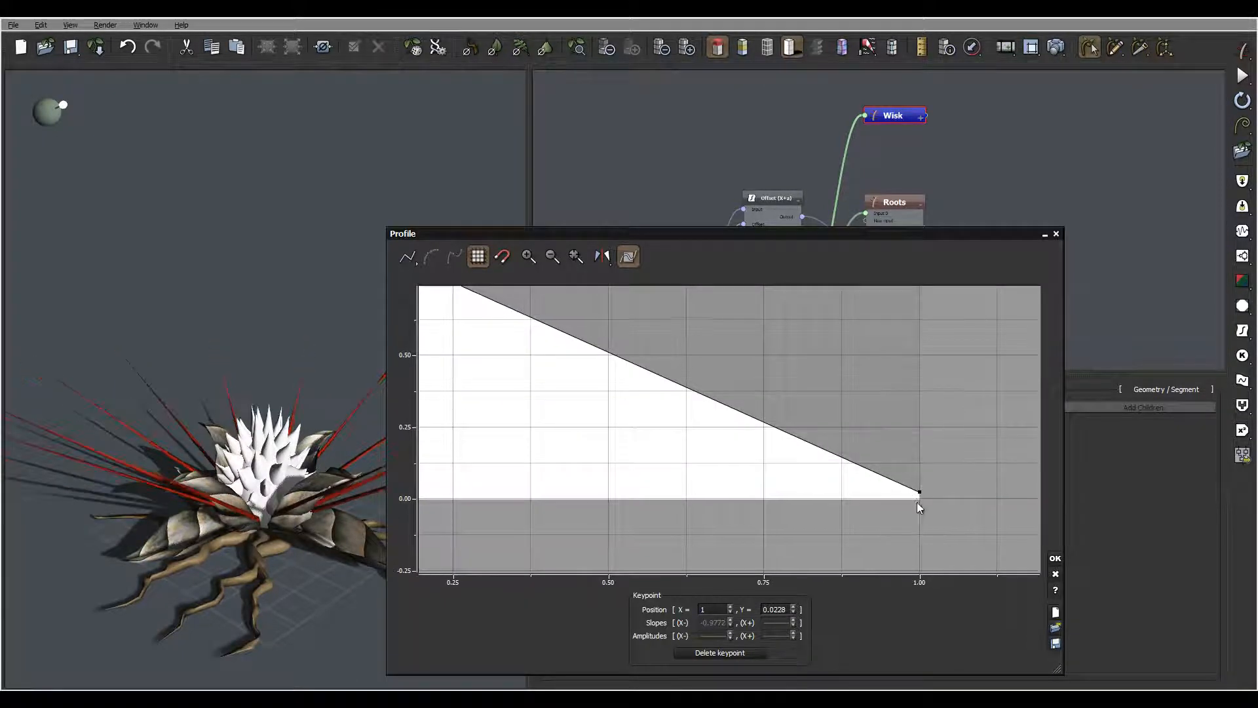
click(1055, 558)
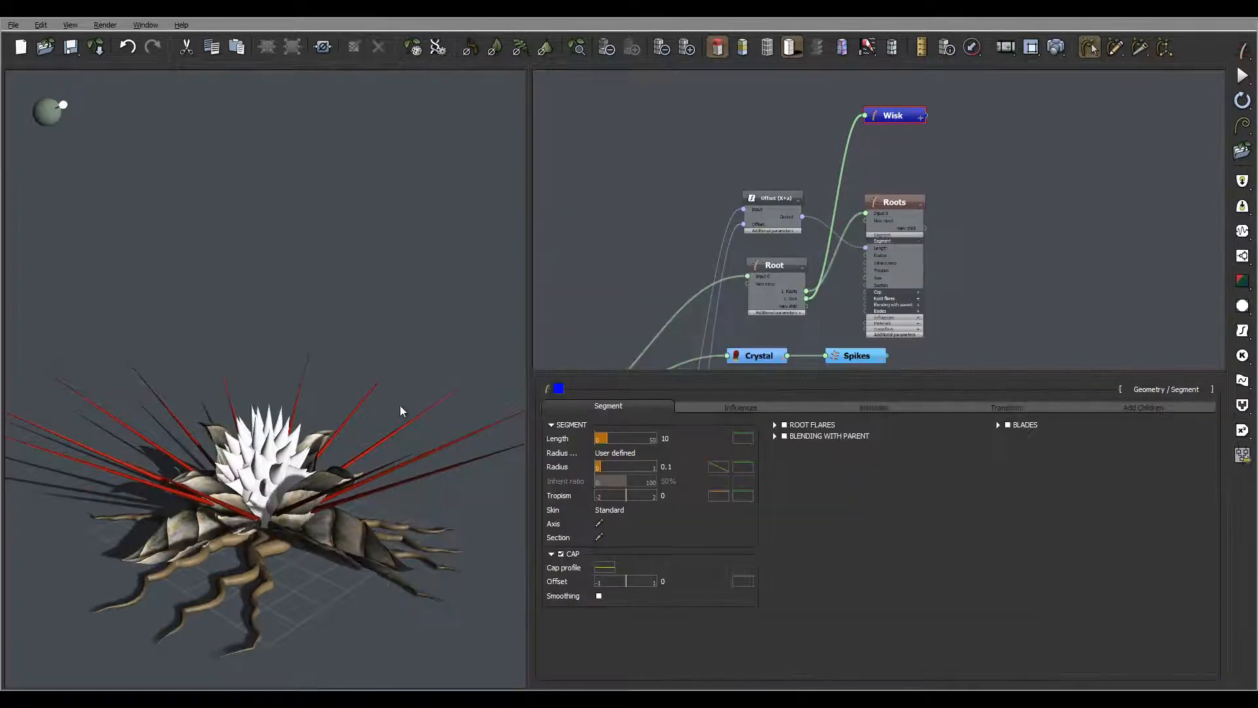
Set the Wisk segment's tropism to 7
drag(357, 434, 356, 384)
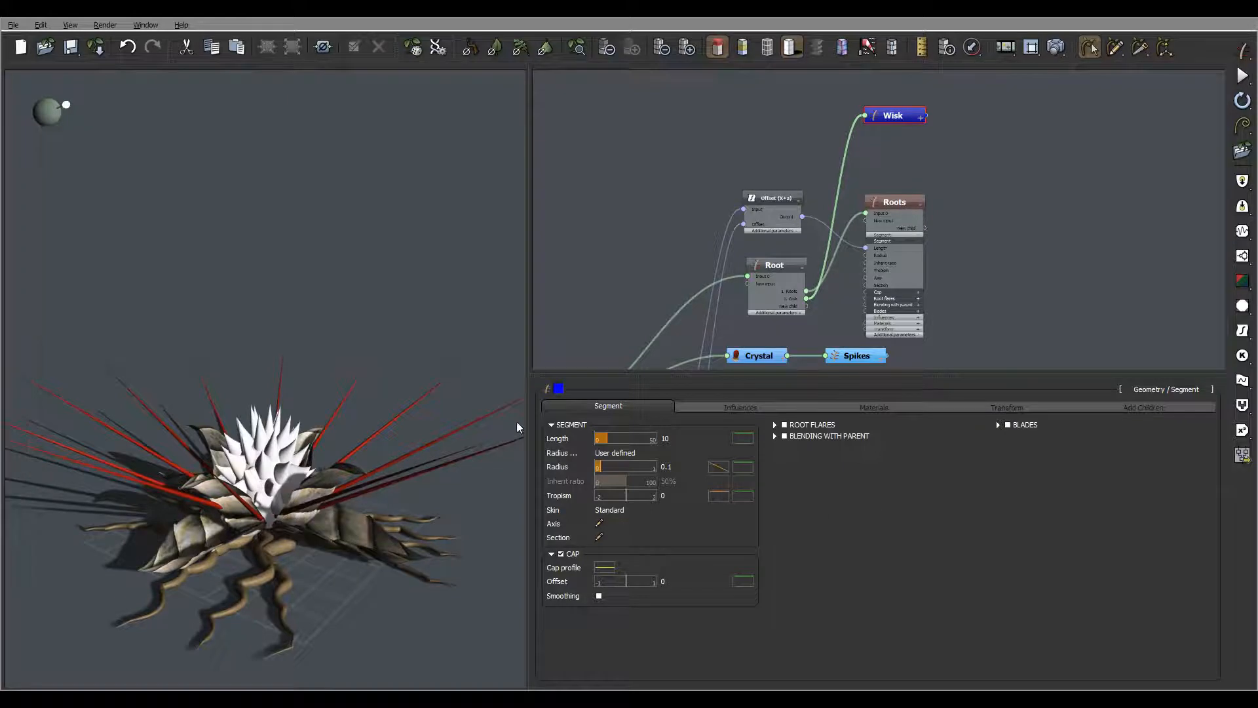
drag(262, 454, 325, 447)
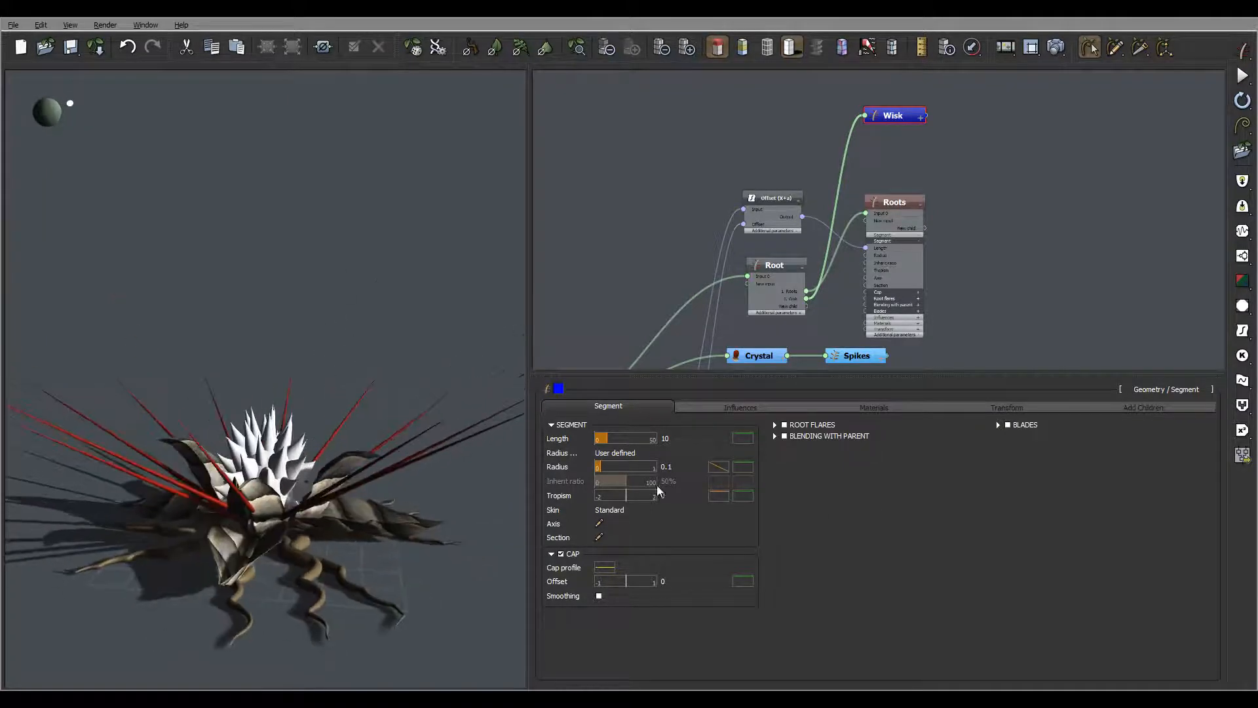
click(663, 495)
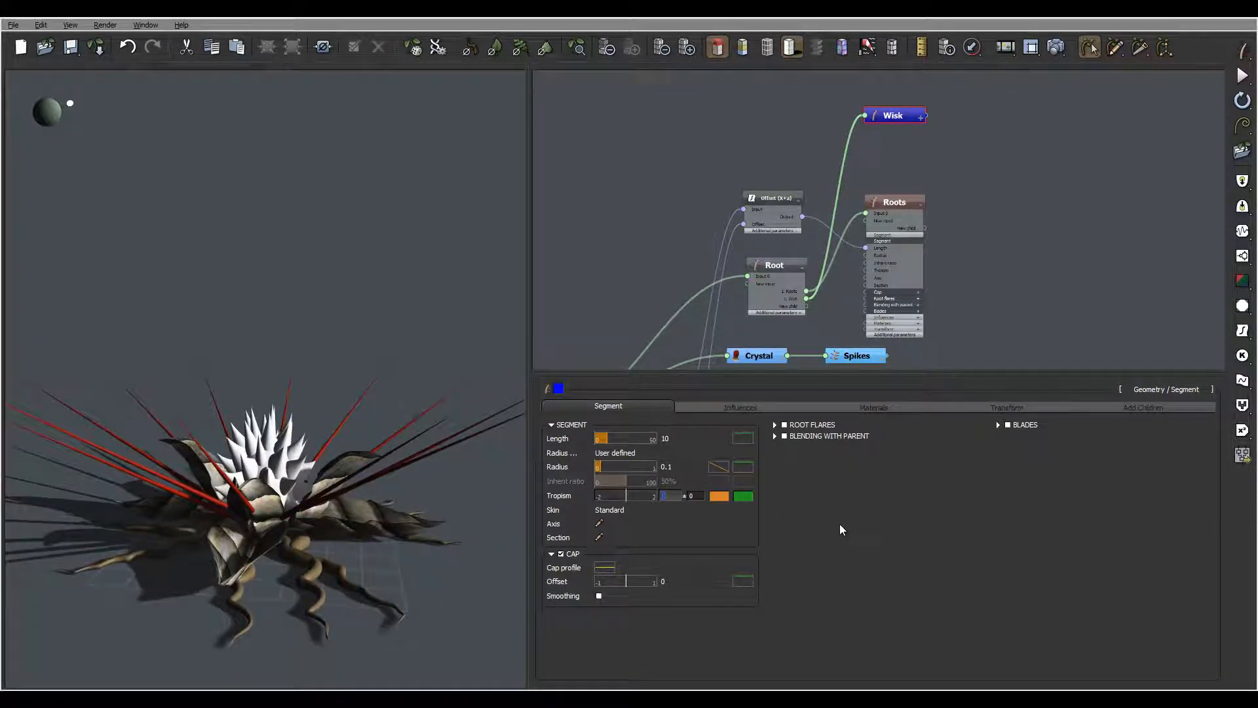
text(7)
key(Return)
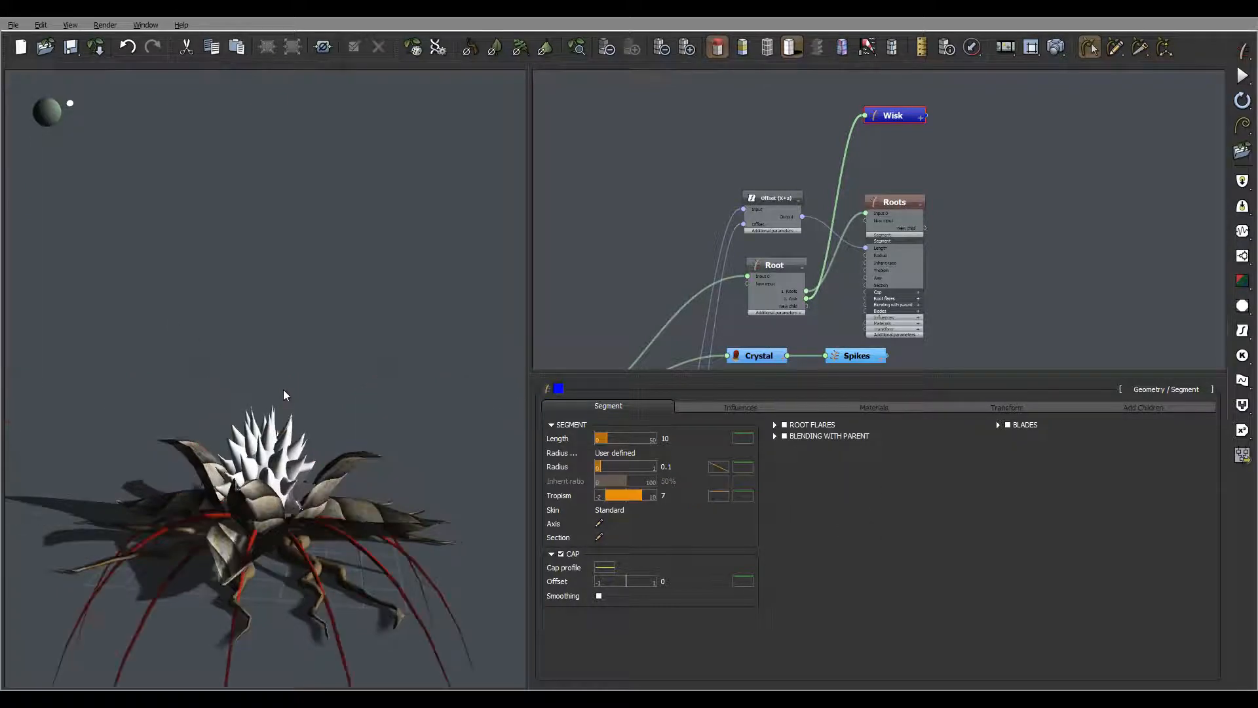
In the Wisk tropism profile, add a keypoint at about X = 0.13, Y = 1 and another at about X = 0.27, Y = -1
drag(283, 390, 367, 517)
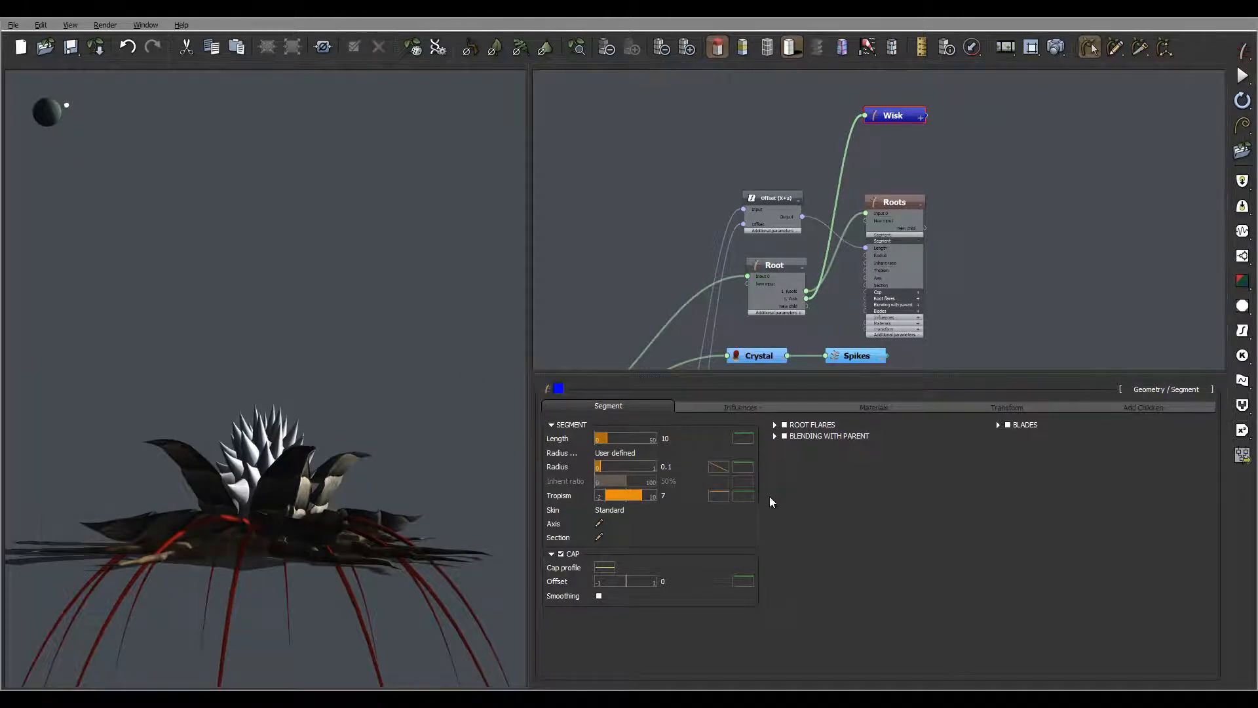
double_click(718, 495)
drag(791, 443, 813, 508)
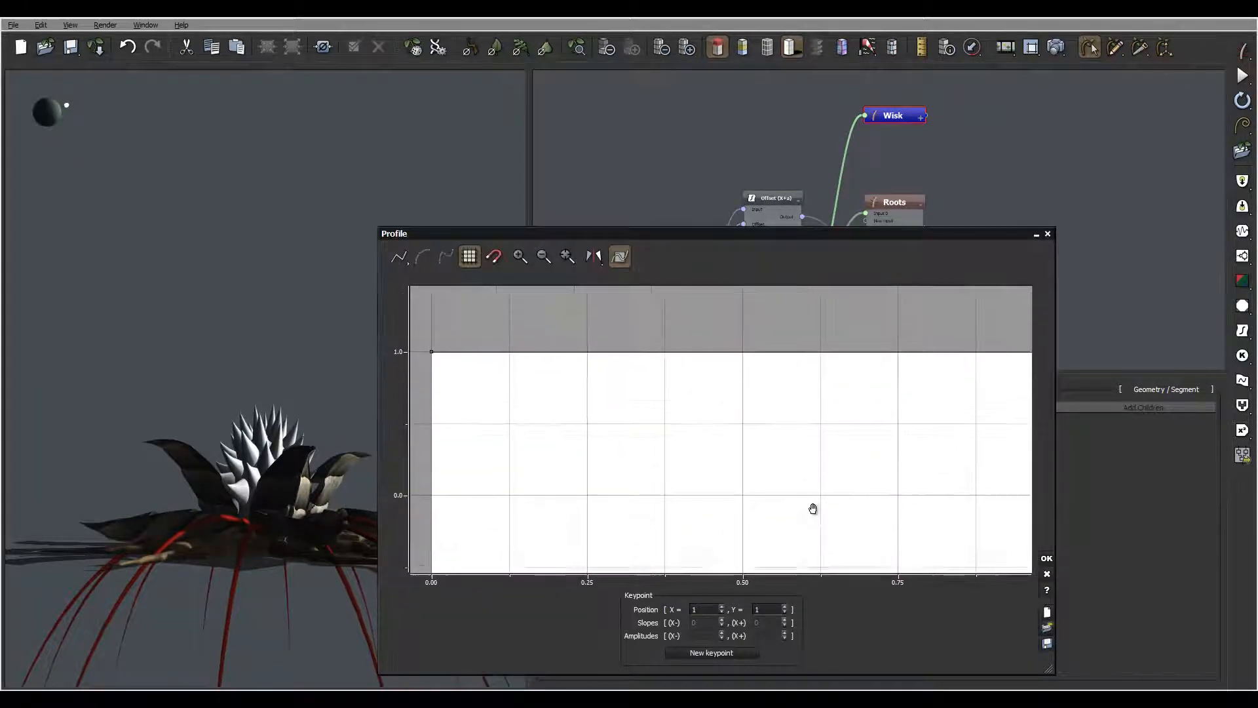
click(508, 356)
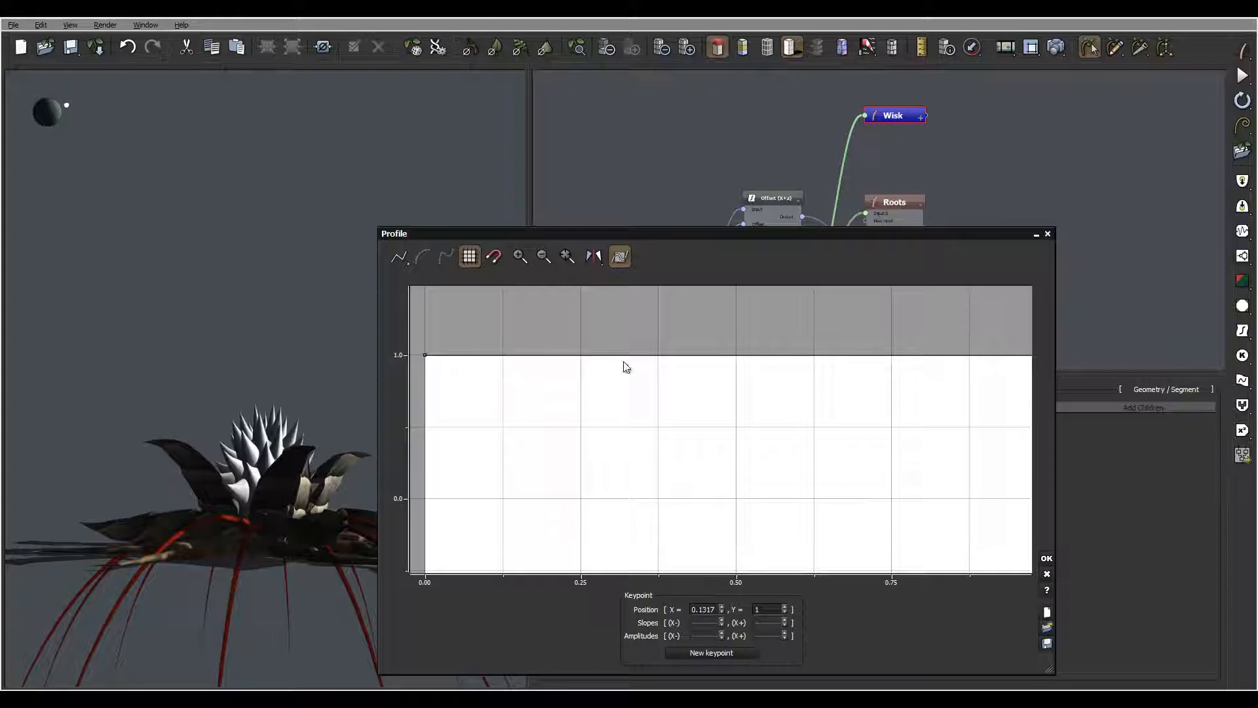
click(660, 357)
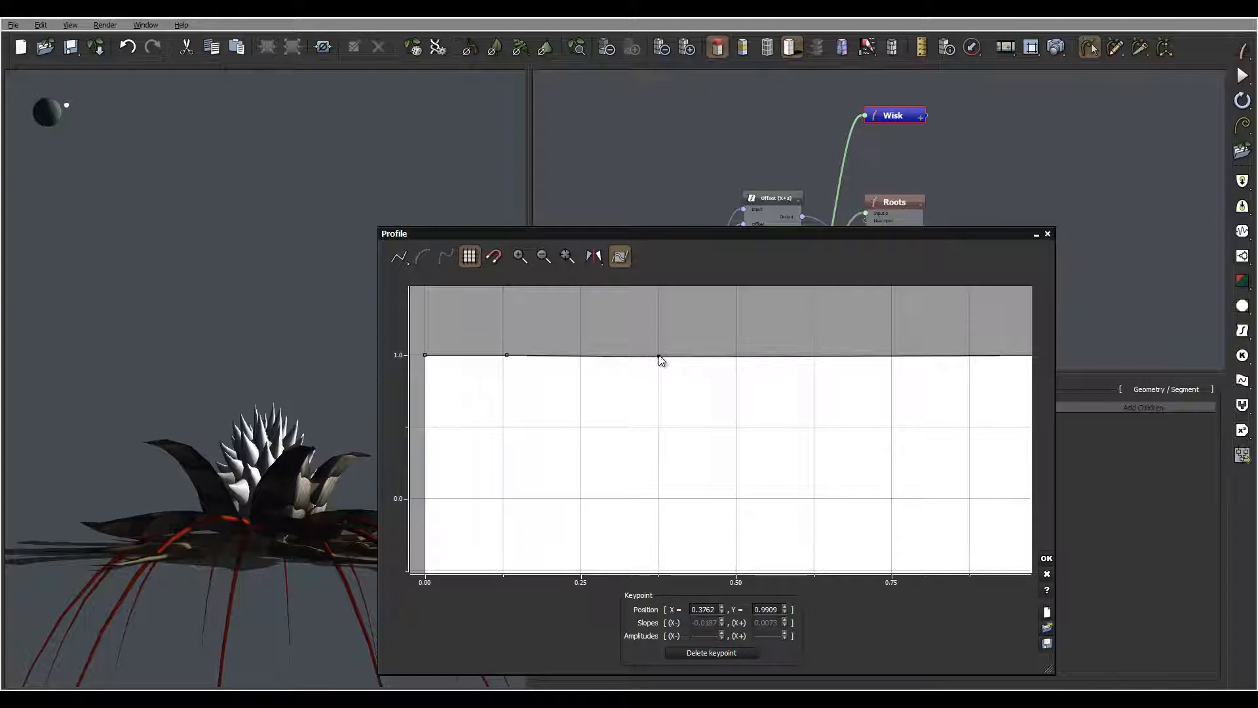
drag(660, 358, 654, 572)
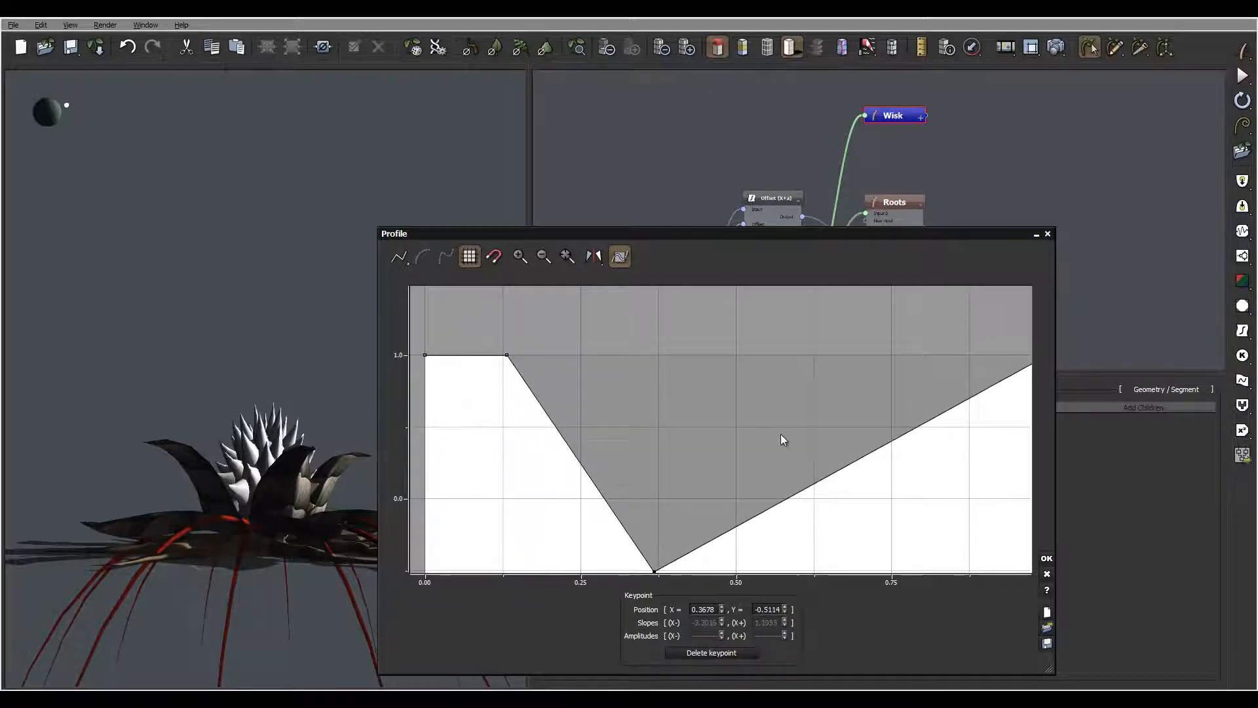
middle_drag(827, 430, 780, 355)
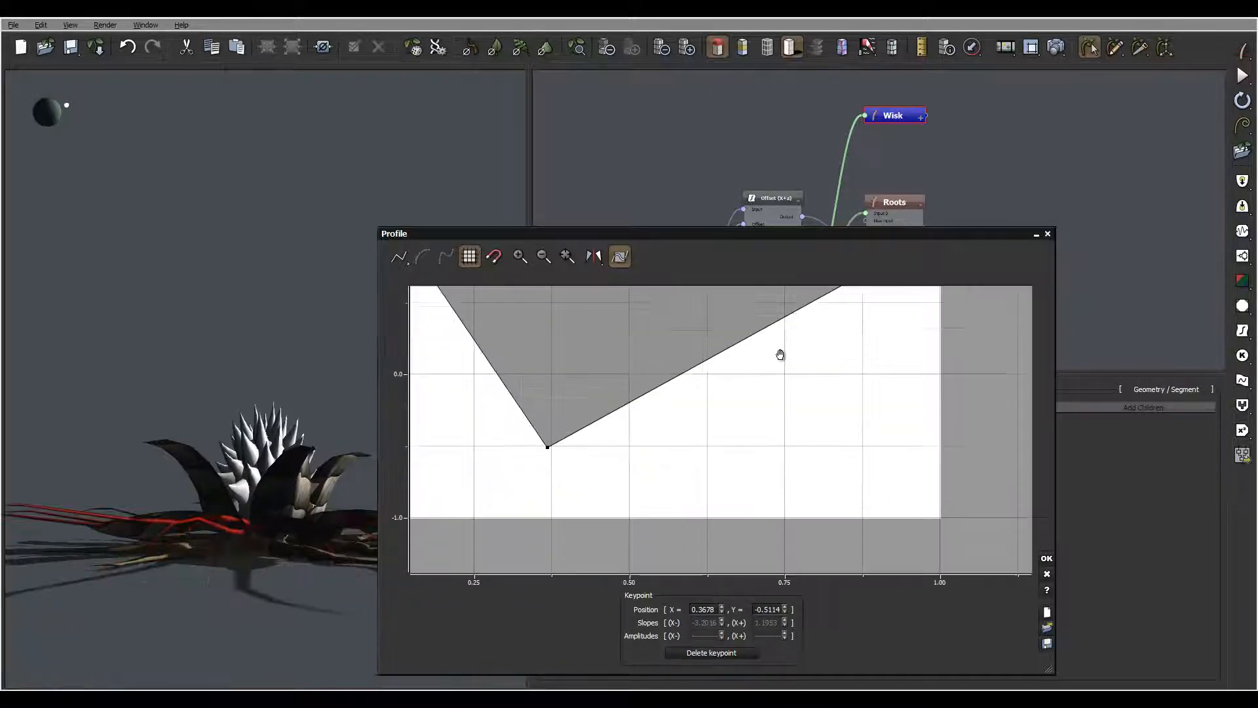
drag(548, 446, 480, 530)
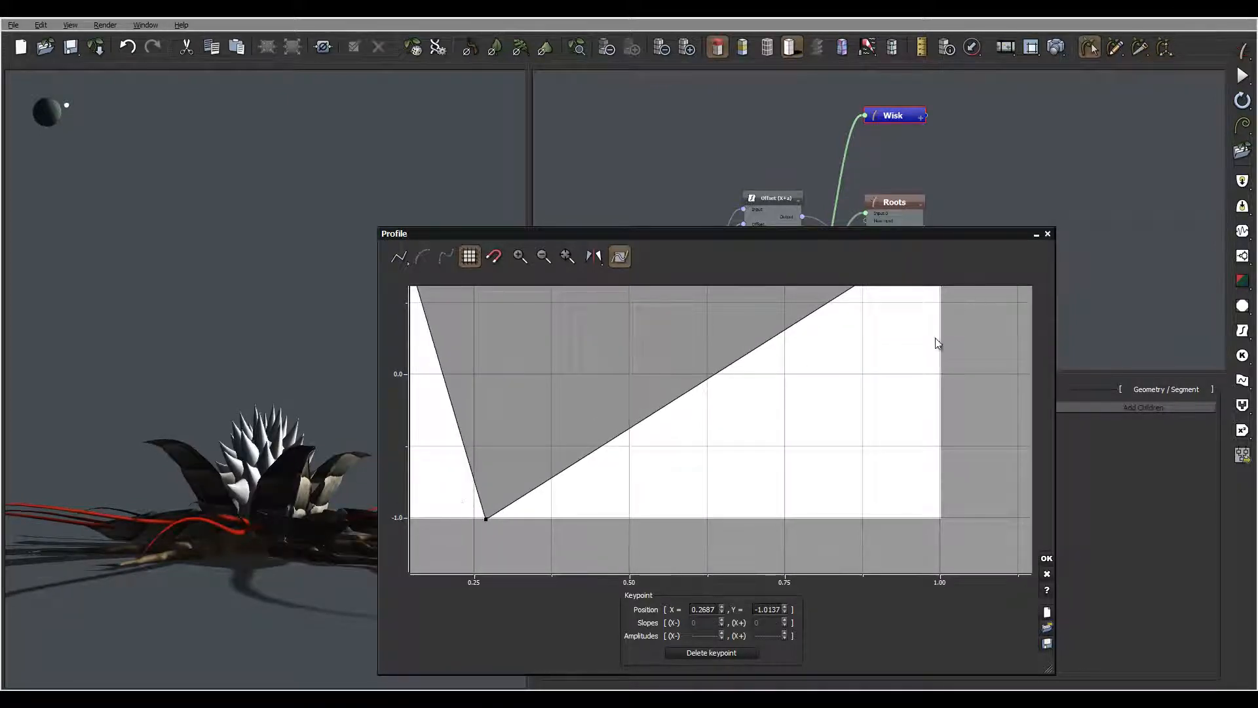
Lower the tropism profile's end keypoint at X = 1 to about Y = -1 and accept the profile
middle_drag(929, 326, 904, 435)
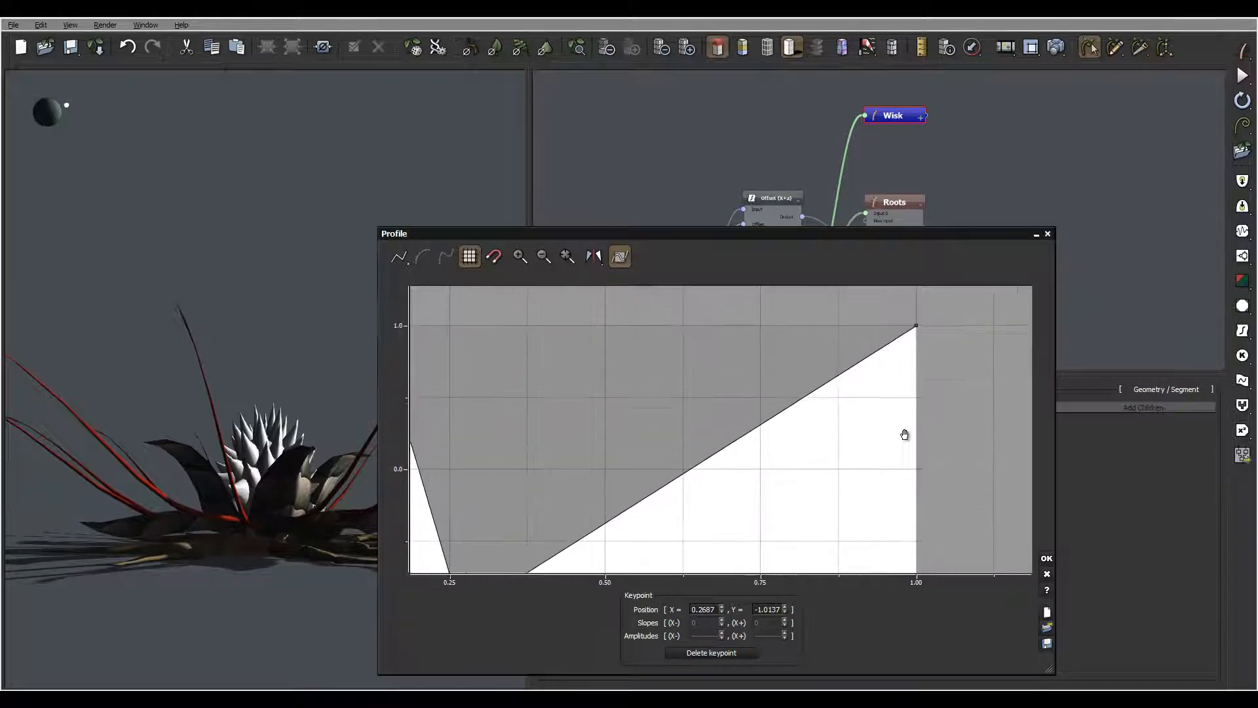
drag(916, 335, 941, 548)
middle_drag(962, 479, 950, 317)
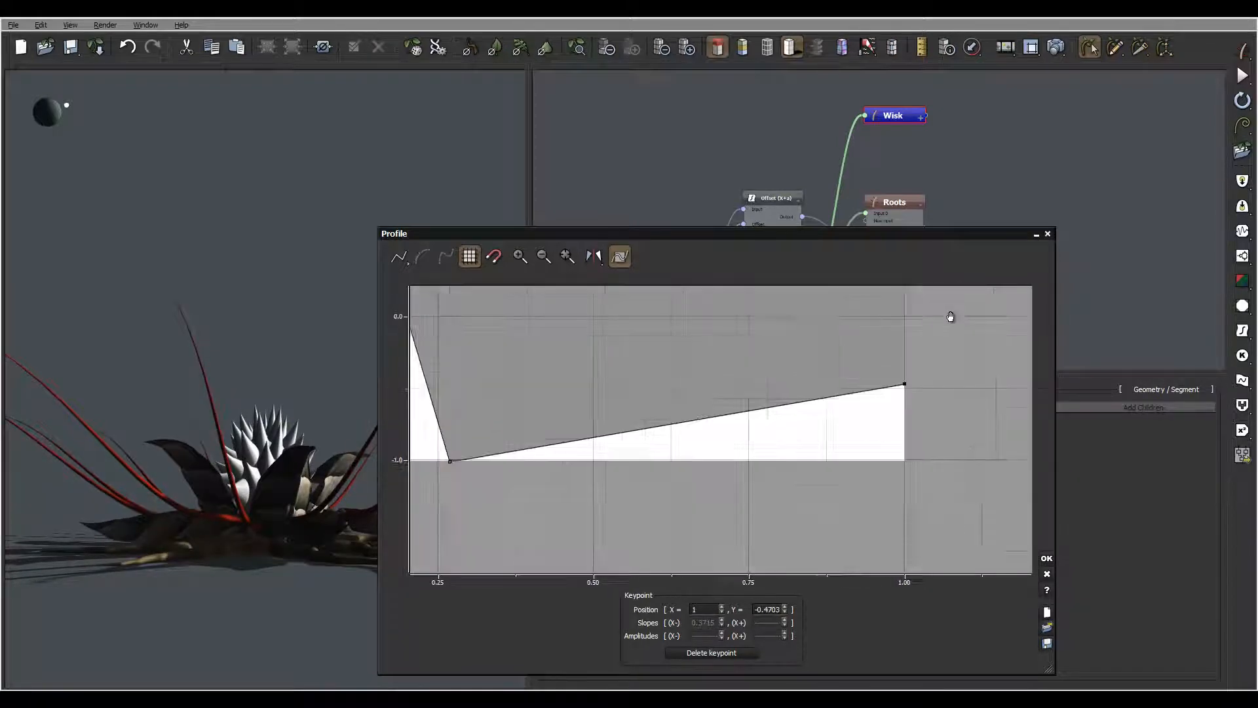
click(905, 384)
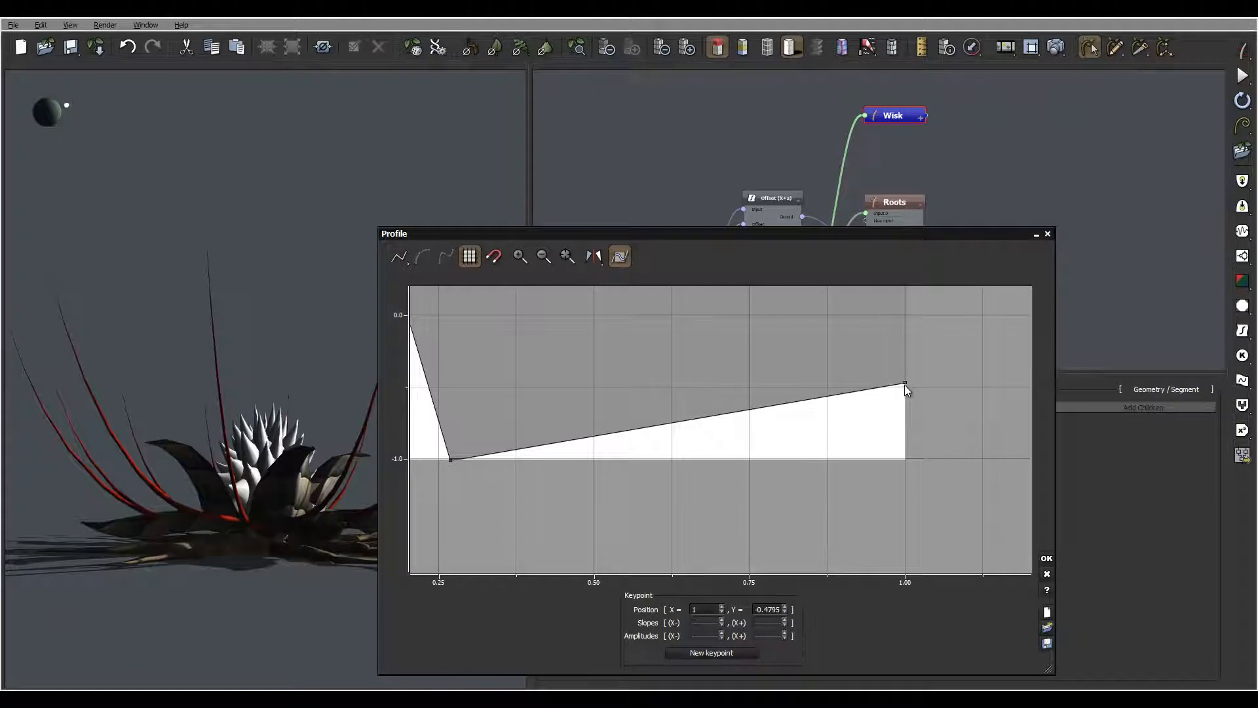
drag(906, 384, 915, 462)
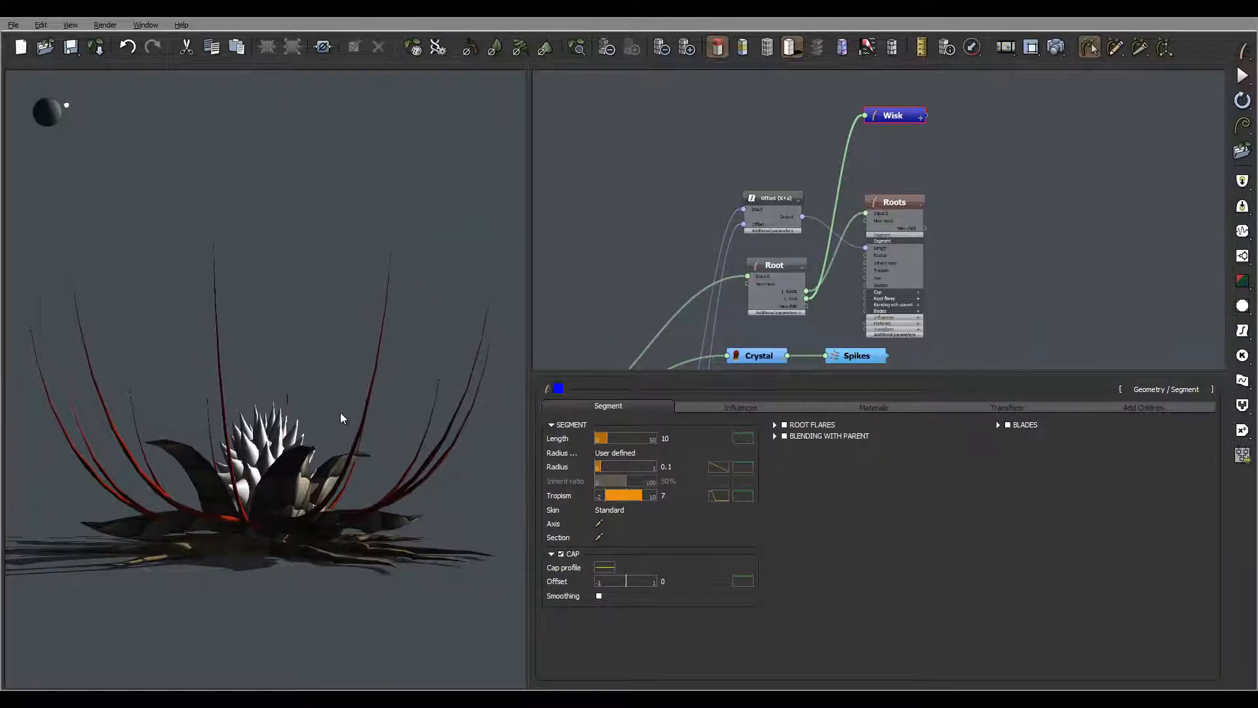
drag(340, 412, 370, 348)
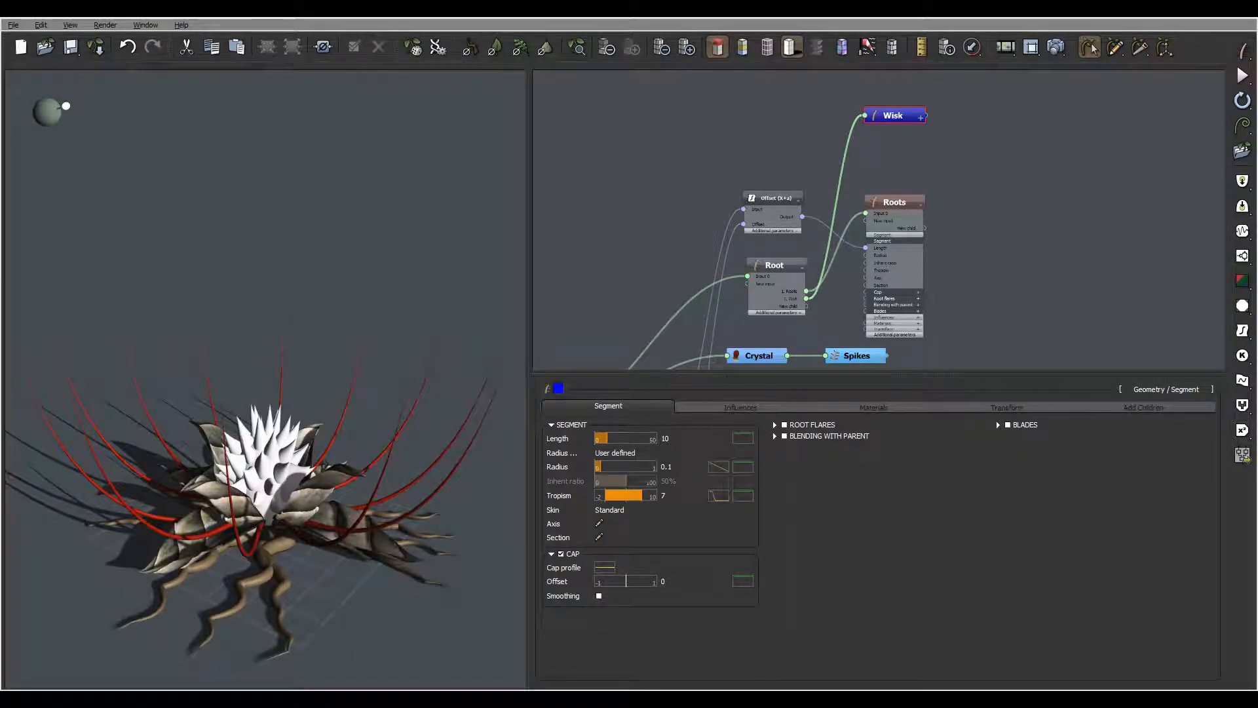
Enable Local Bias 1 on the Wisk segment with type Curl and set its direction Z to 0.1
click(721, 406)
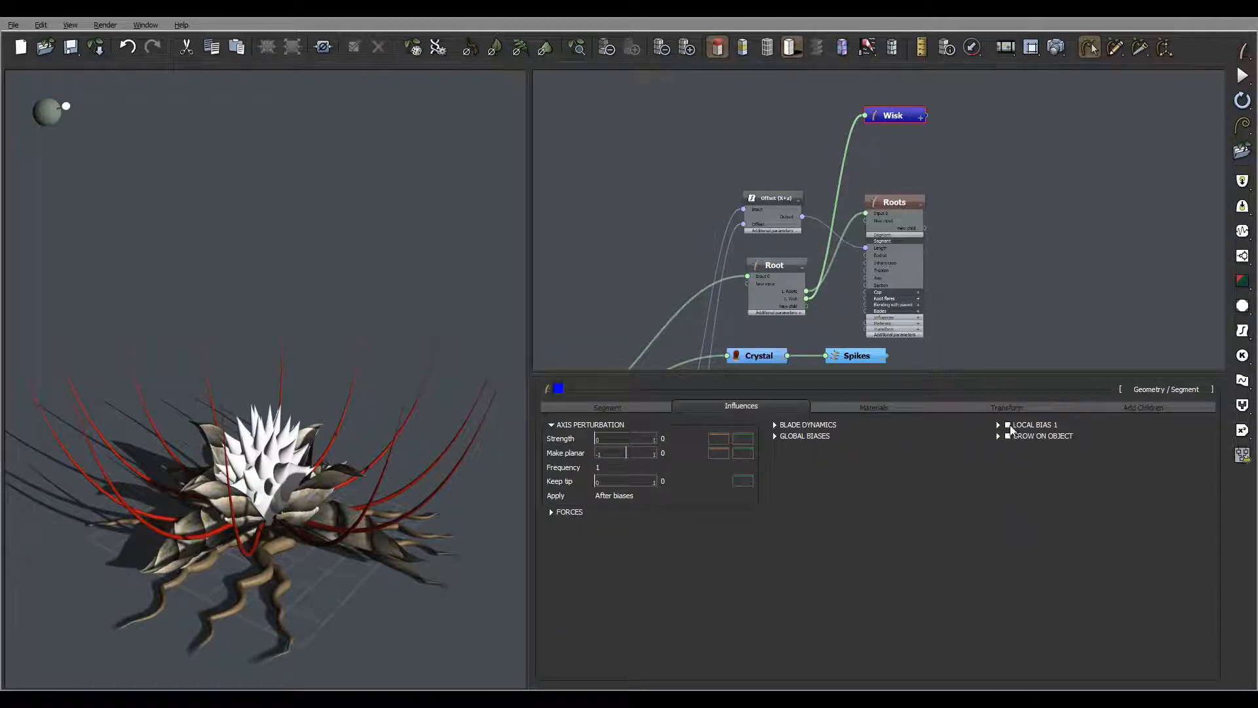
click(1037, 428)
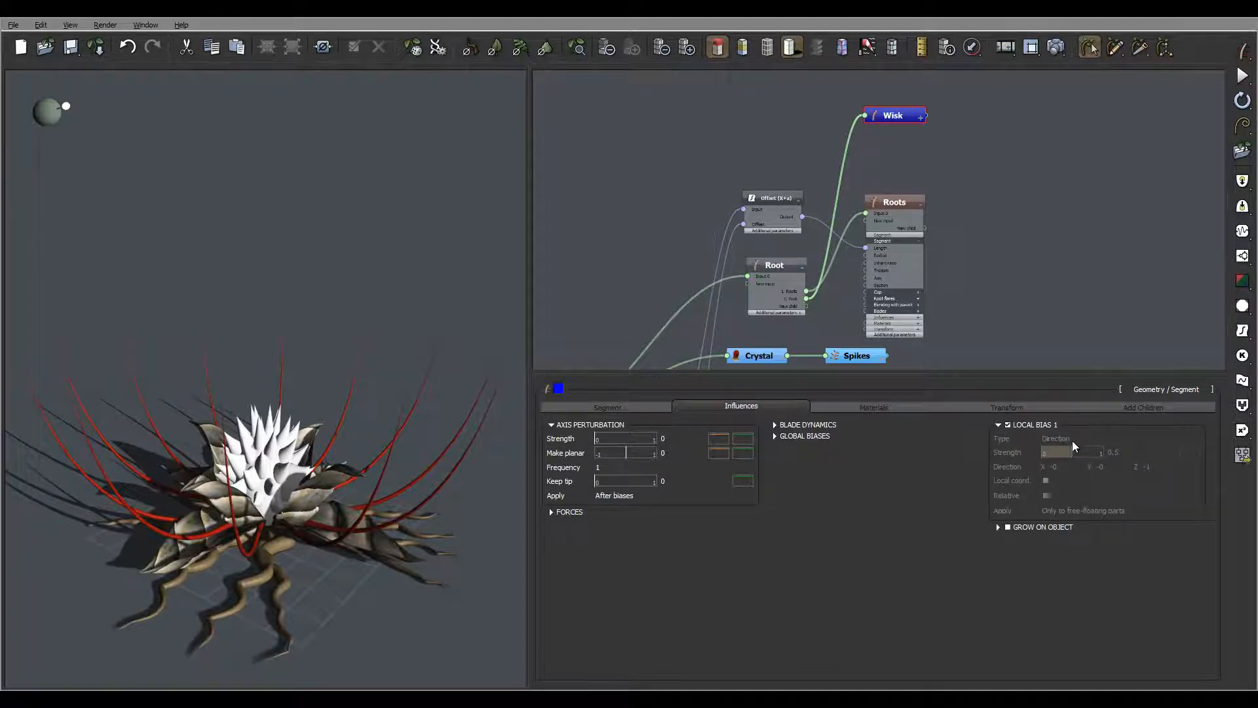
click(844, 461)
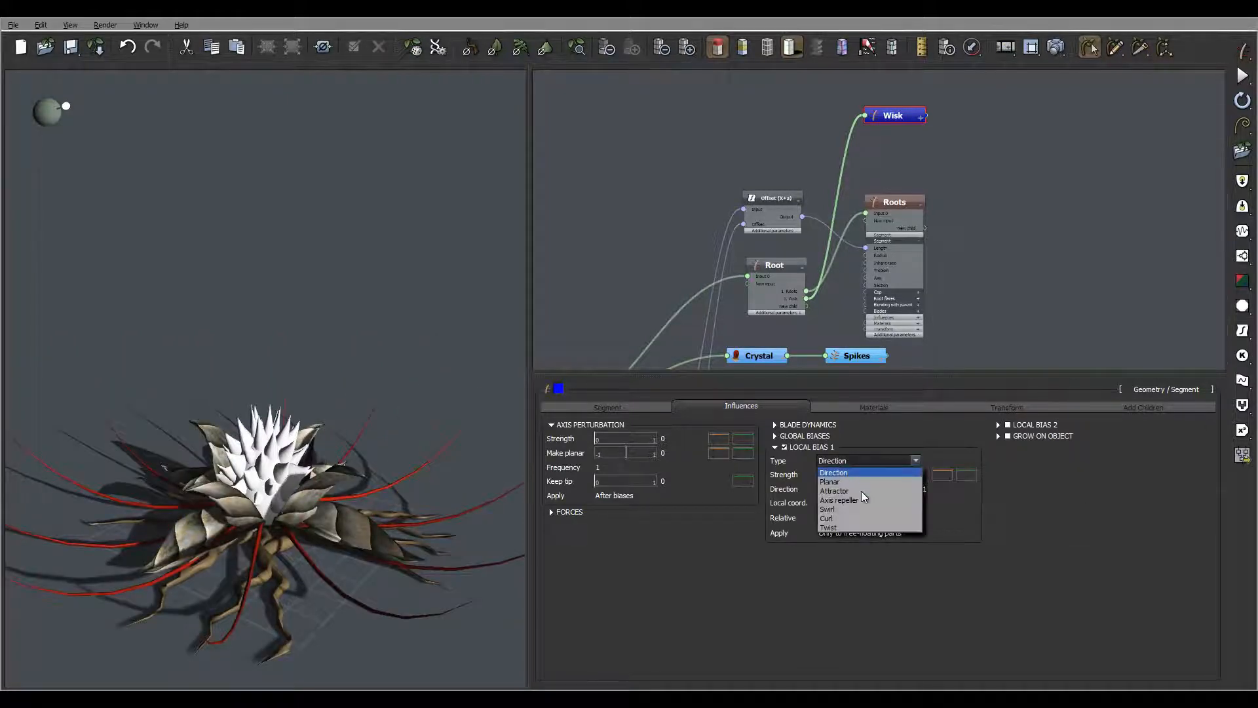
click(863, 519)
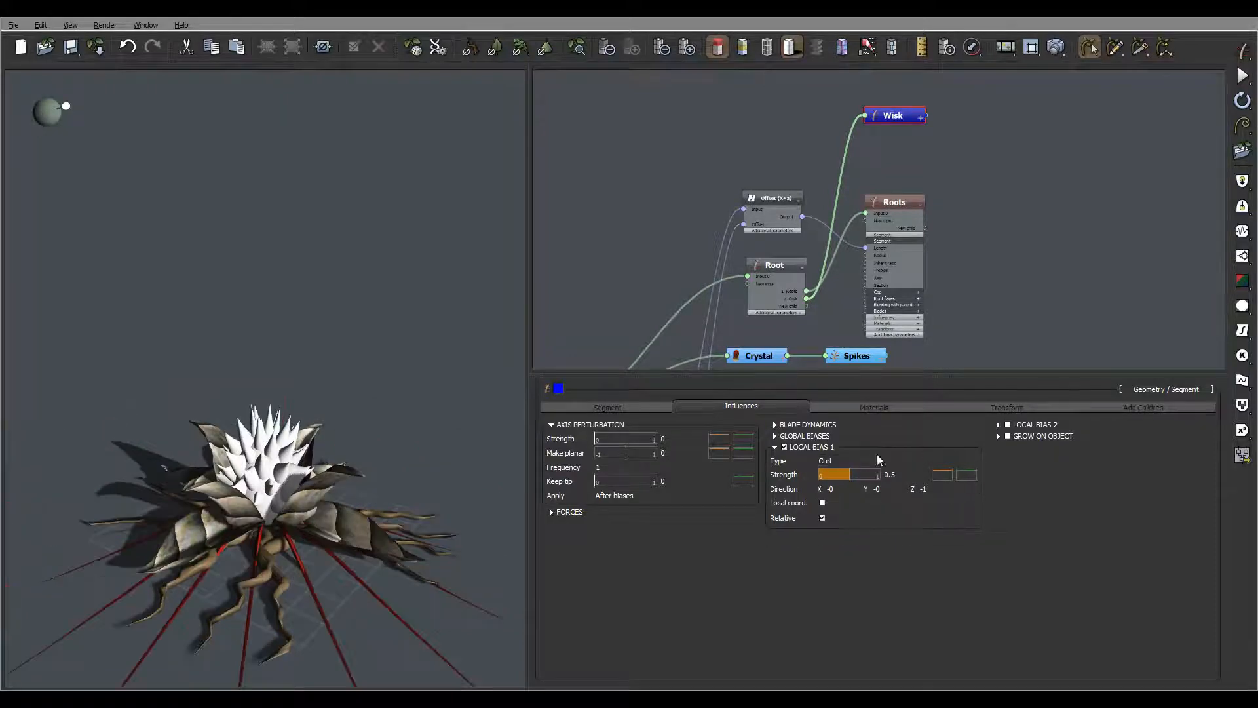
right_drag(329, 462, 337, 429)
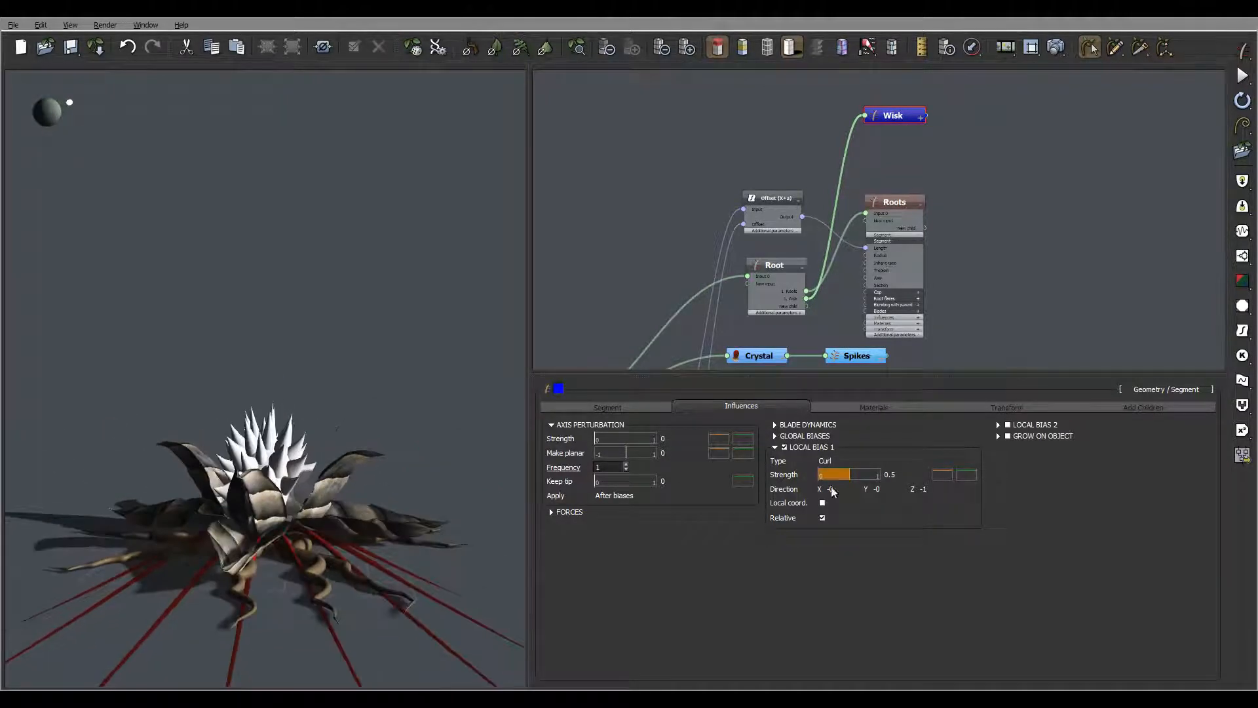
double_click(942, 492)
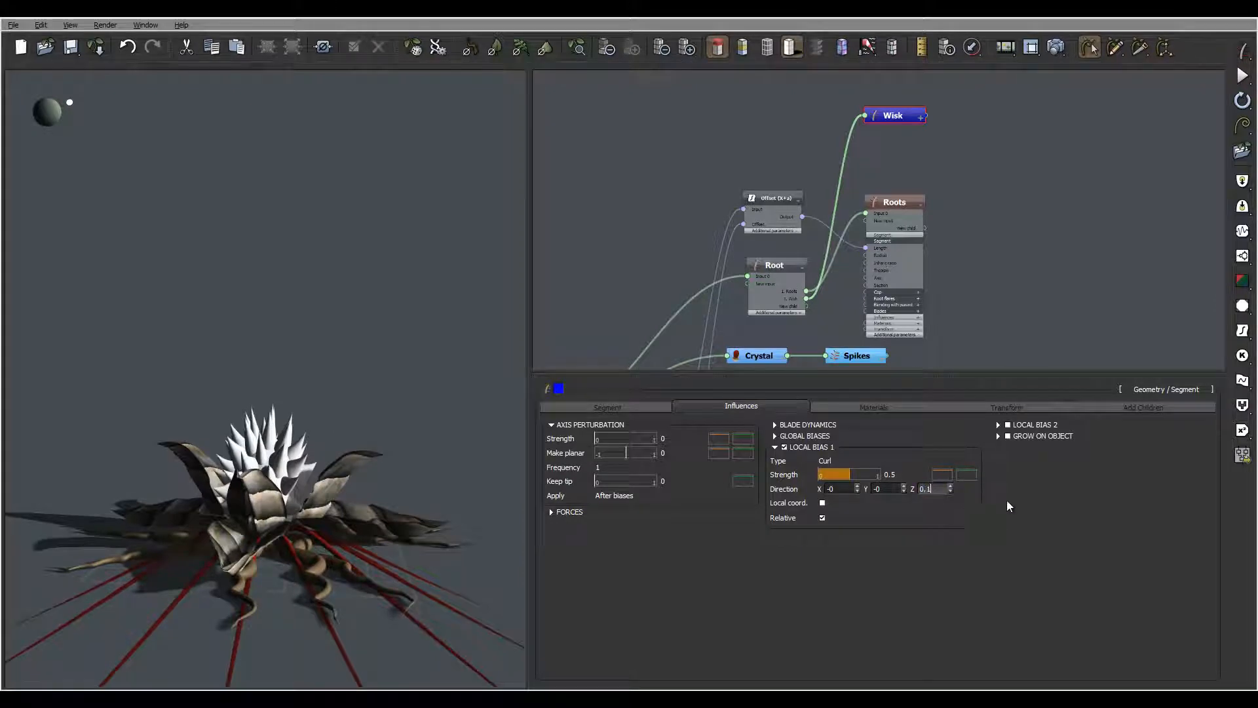
key(Return)
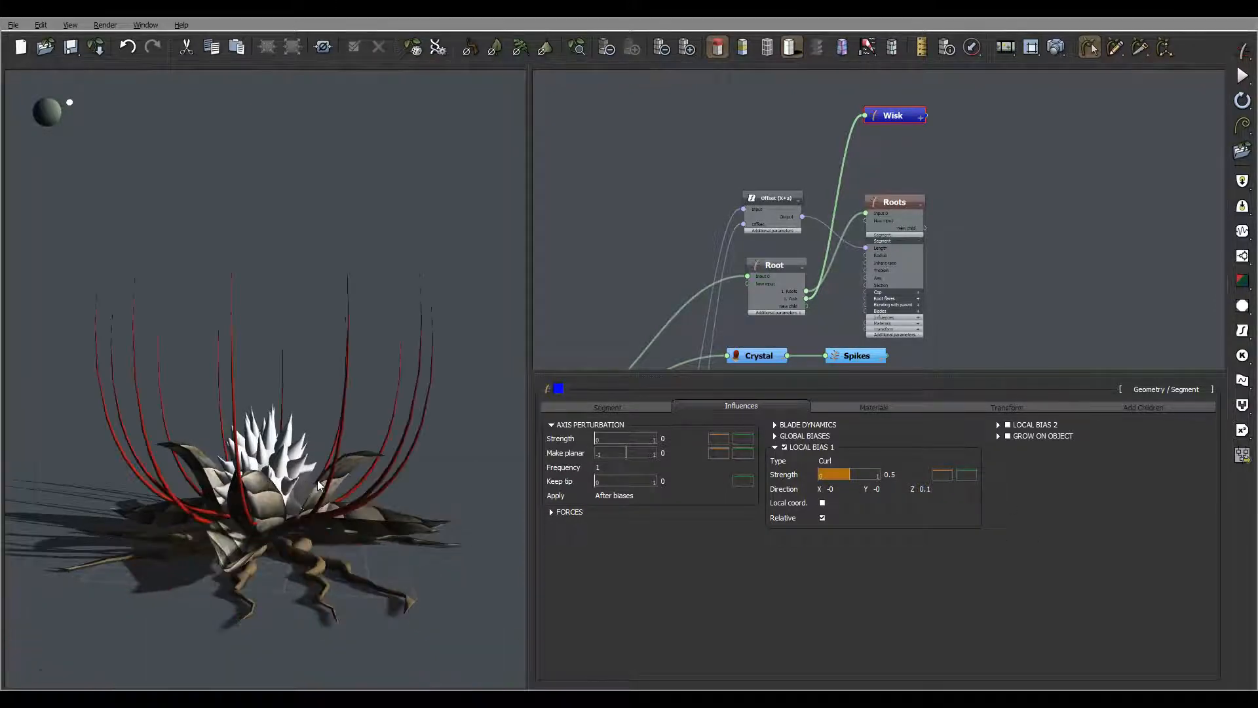
Set the curl bias strength to 6 with a random variation of 0.5
click(893, 474)
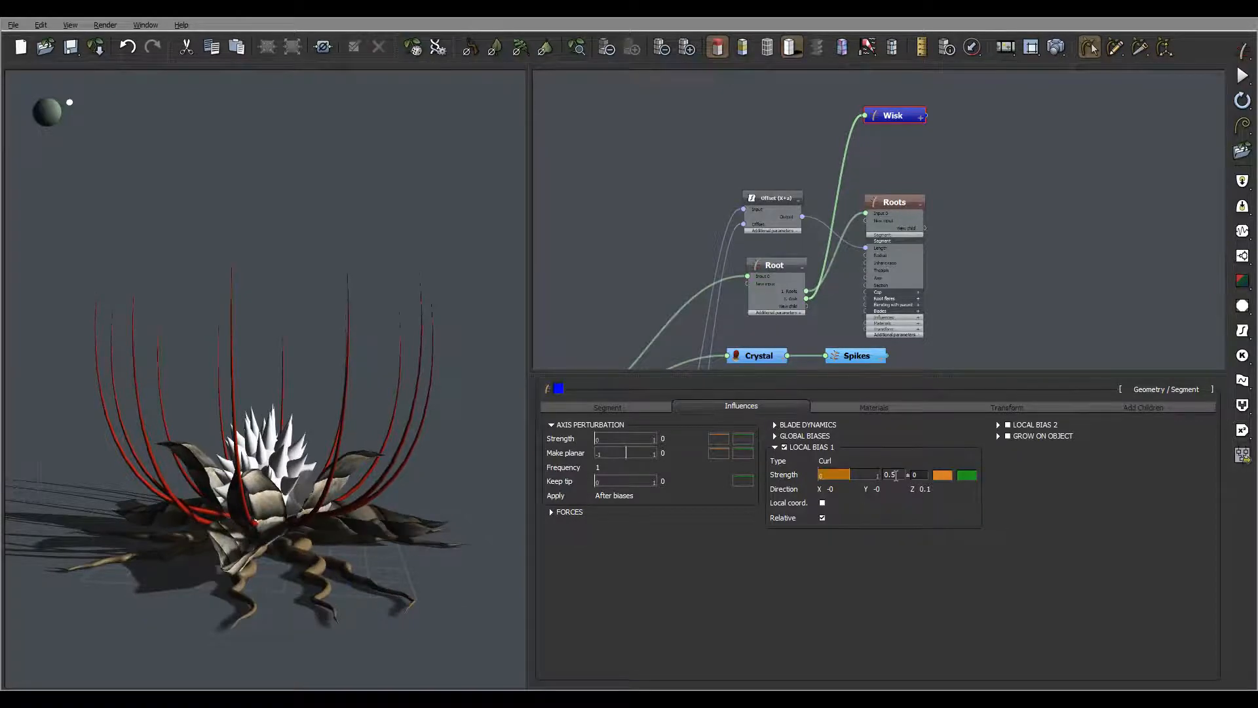
key(Return)
text(6)
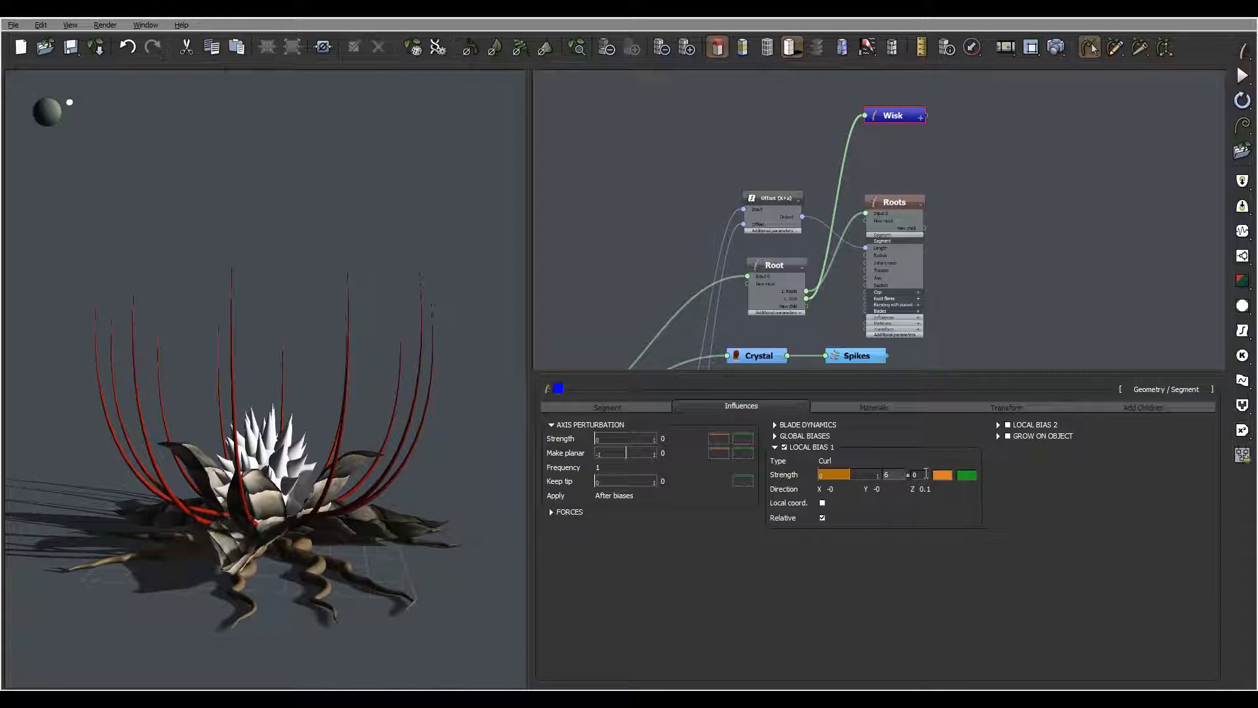
key(Tab)
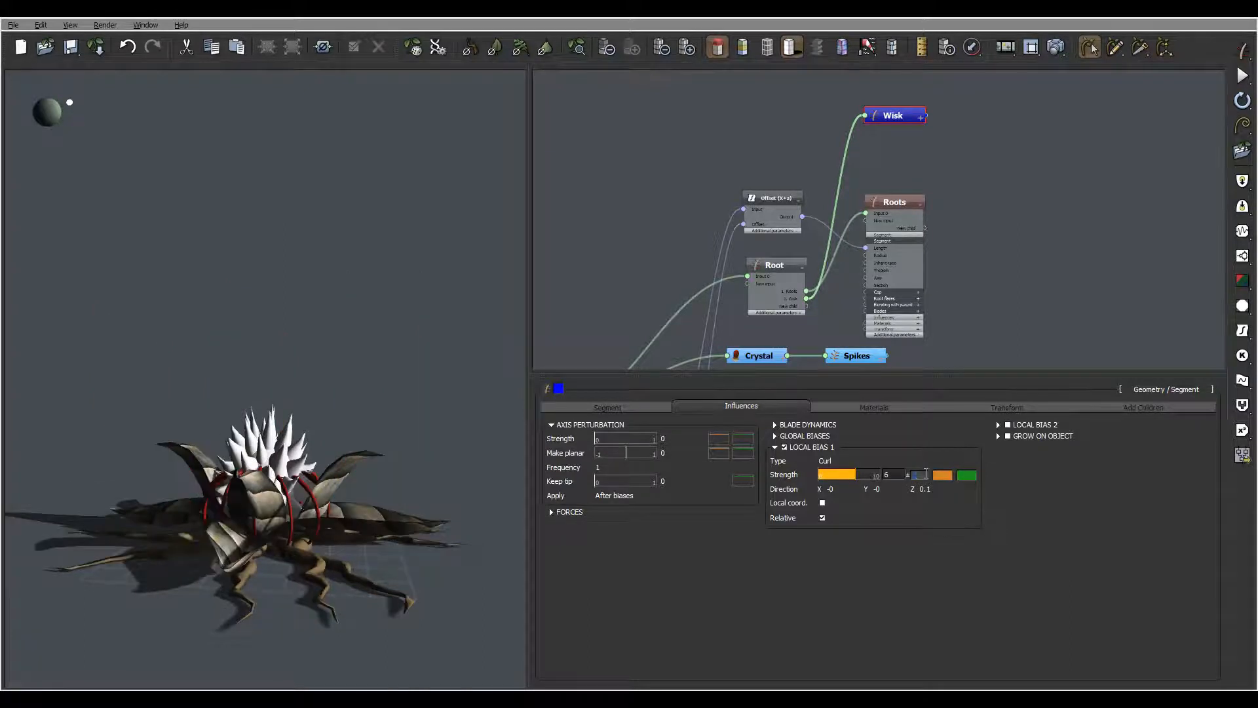
text(0.5)
key(Return)
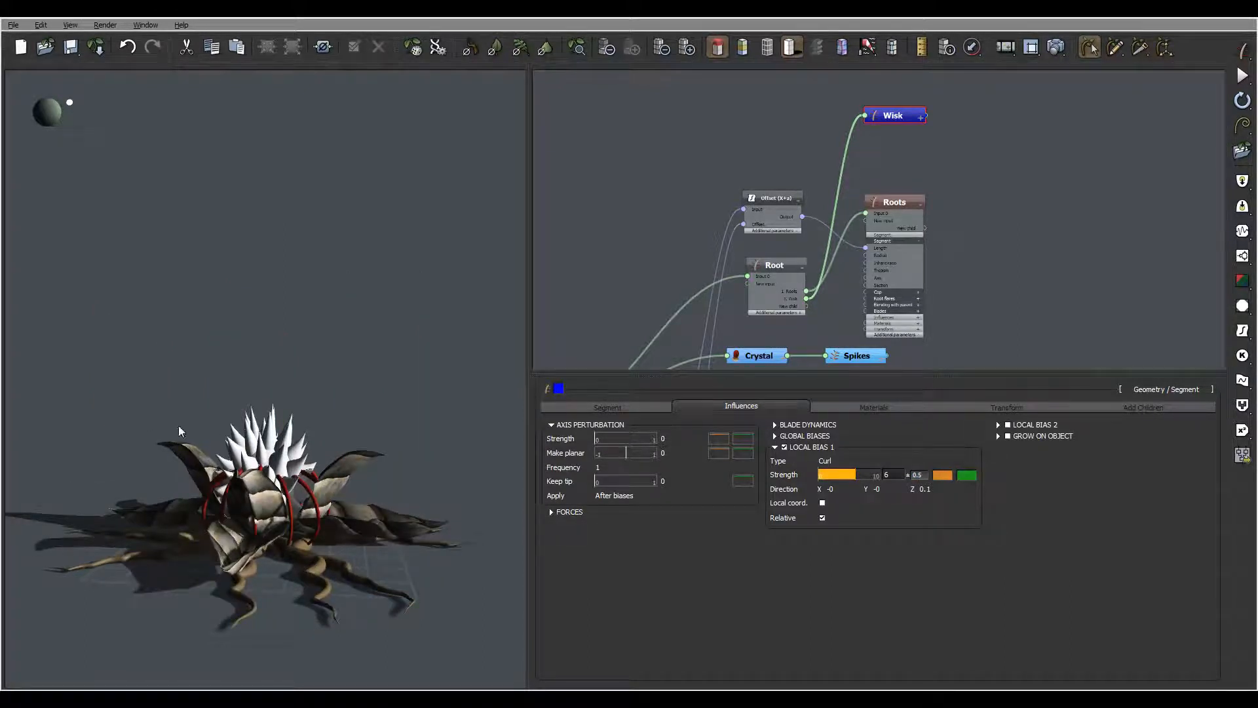
drag(402, 493, 275, 511)
right_drag(223, 448, 182, 428)
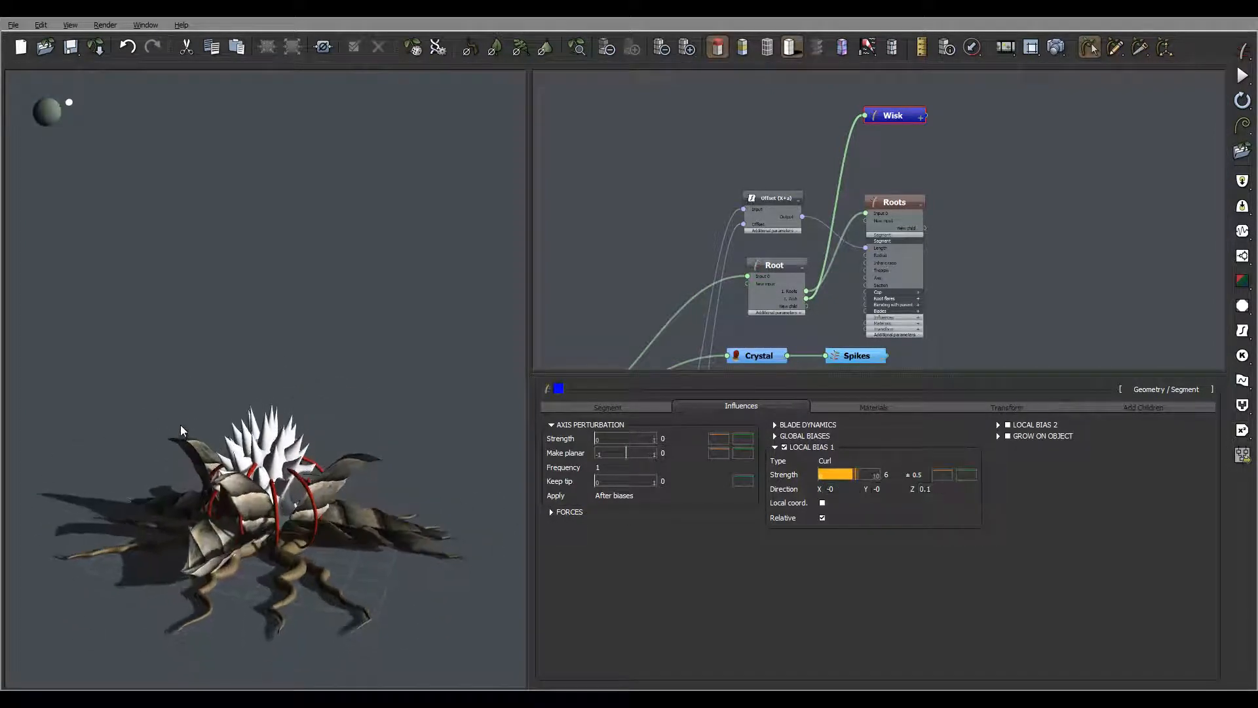
In the curl strength profile, add keypoints at about X = 0.67 and 0.38, and pull the curve's start down to about X = 0.02, Y = -0.61
click(941, 476)
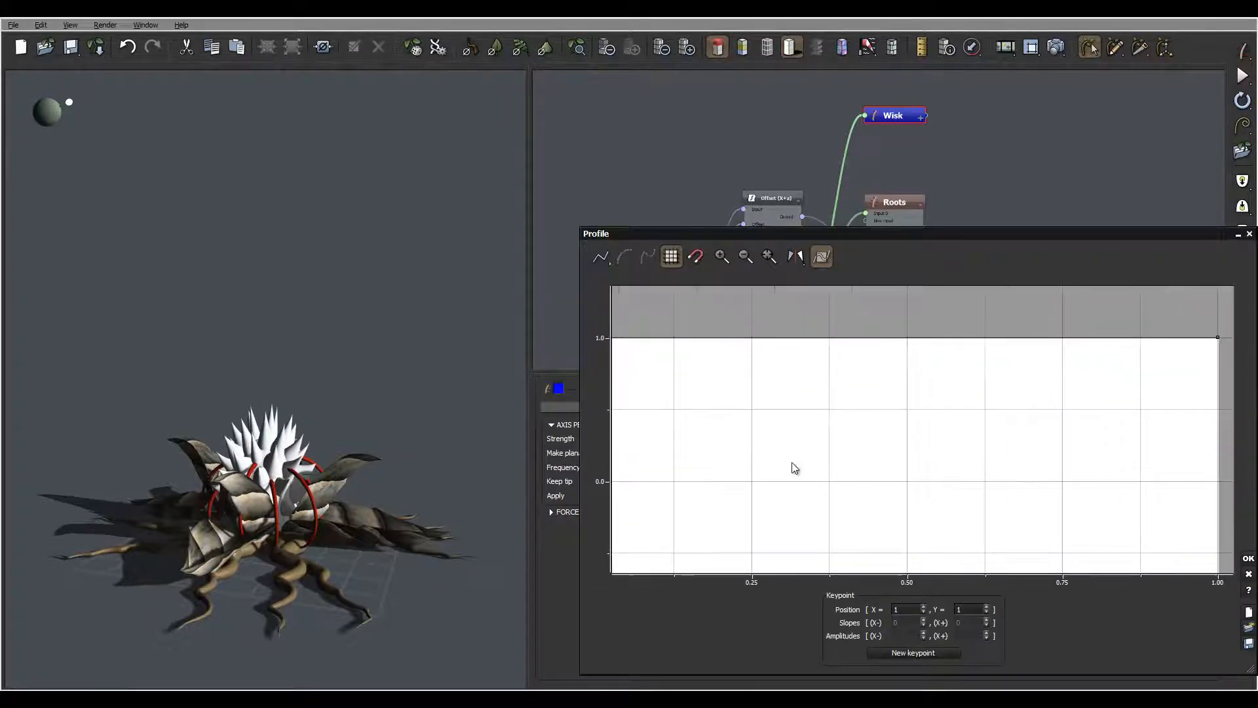
click(1013, 339)
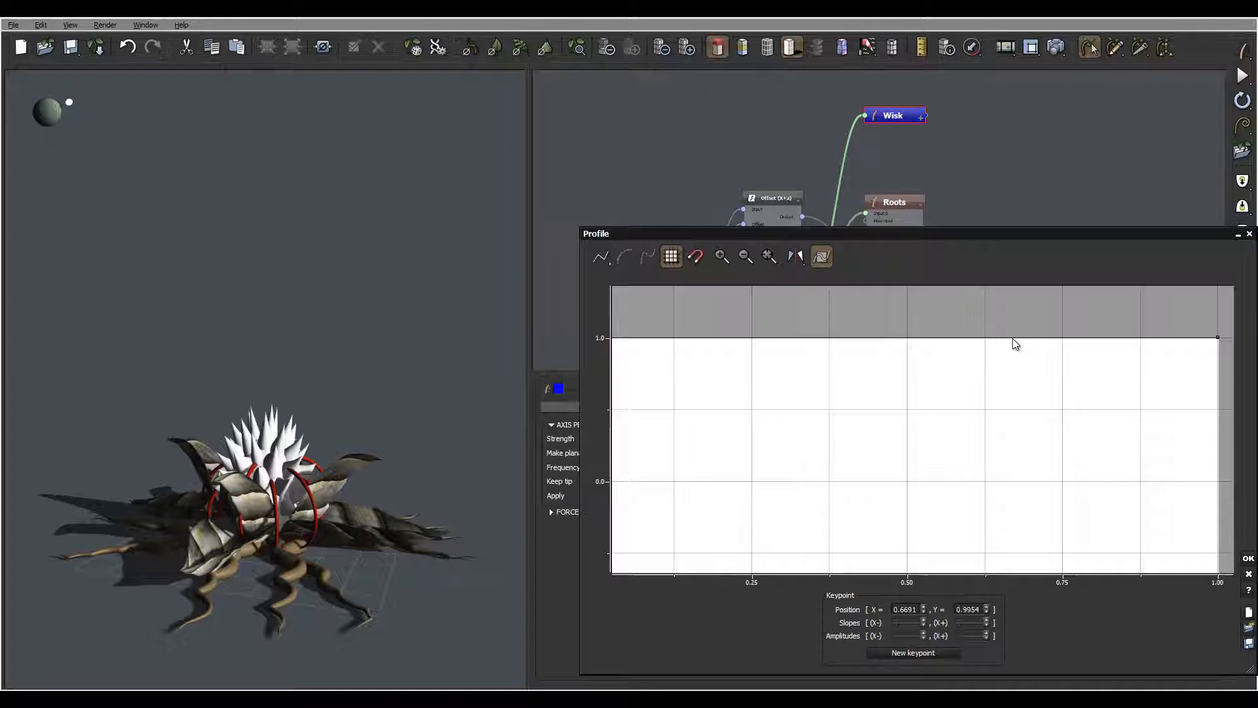
click(833, 337)
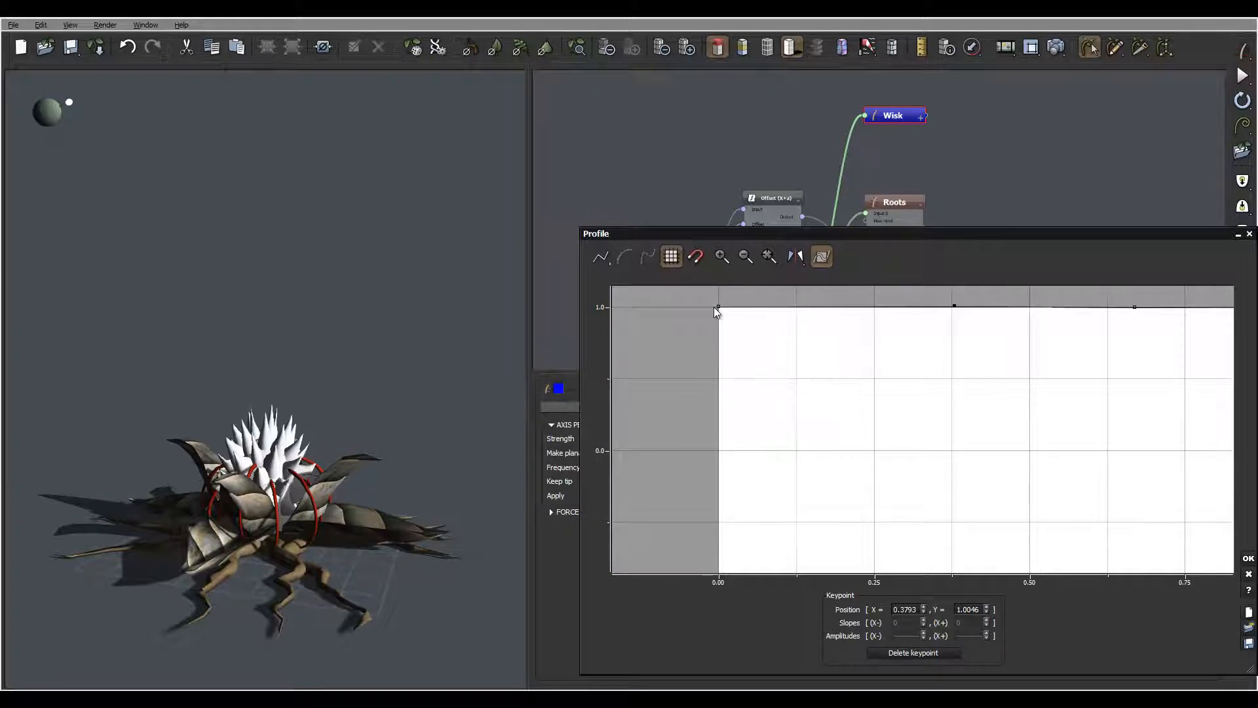
drag(718, 311, 730, 536)
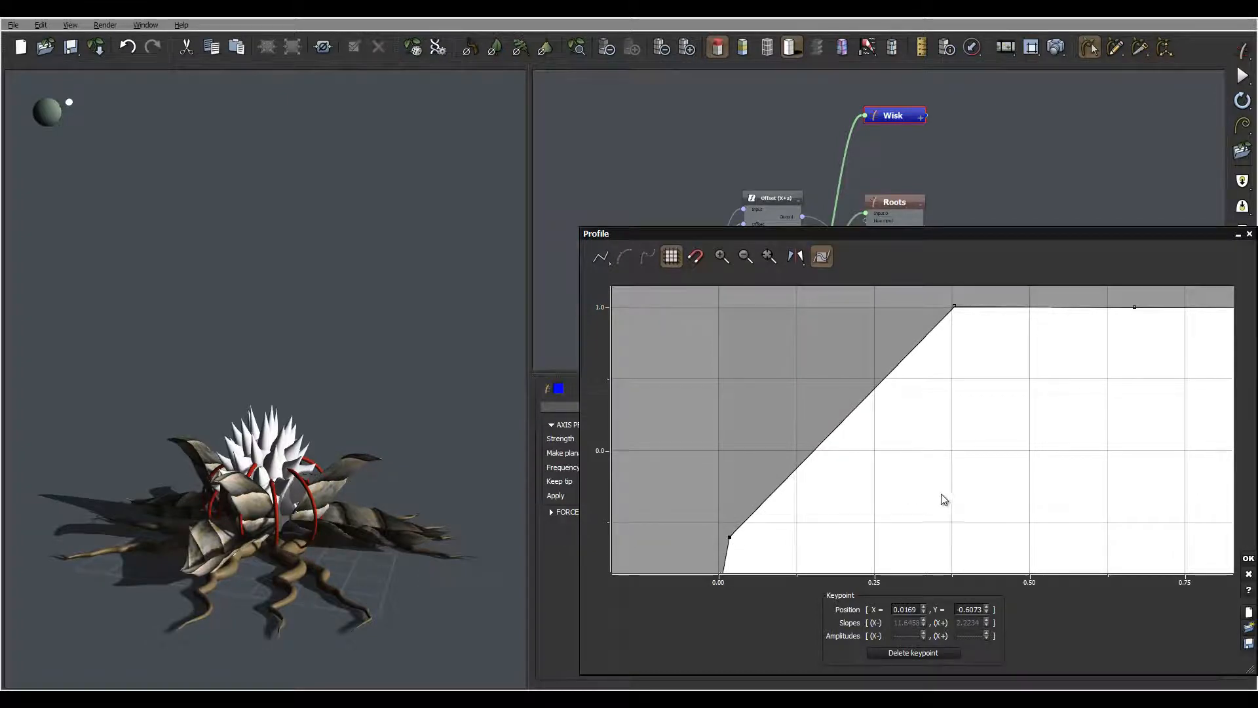
In the curl strength profile, lower the keypoint near X = 0.38 to about X = 0.42, Y = 0
middle_drag(943, 495, 895, 405)
middle_drag(784, 403, 744, 532)
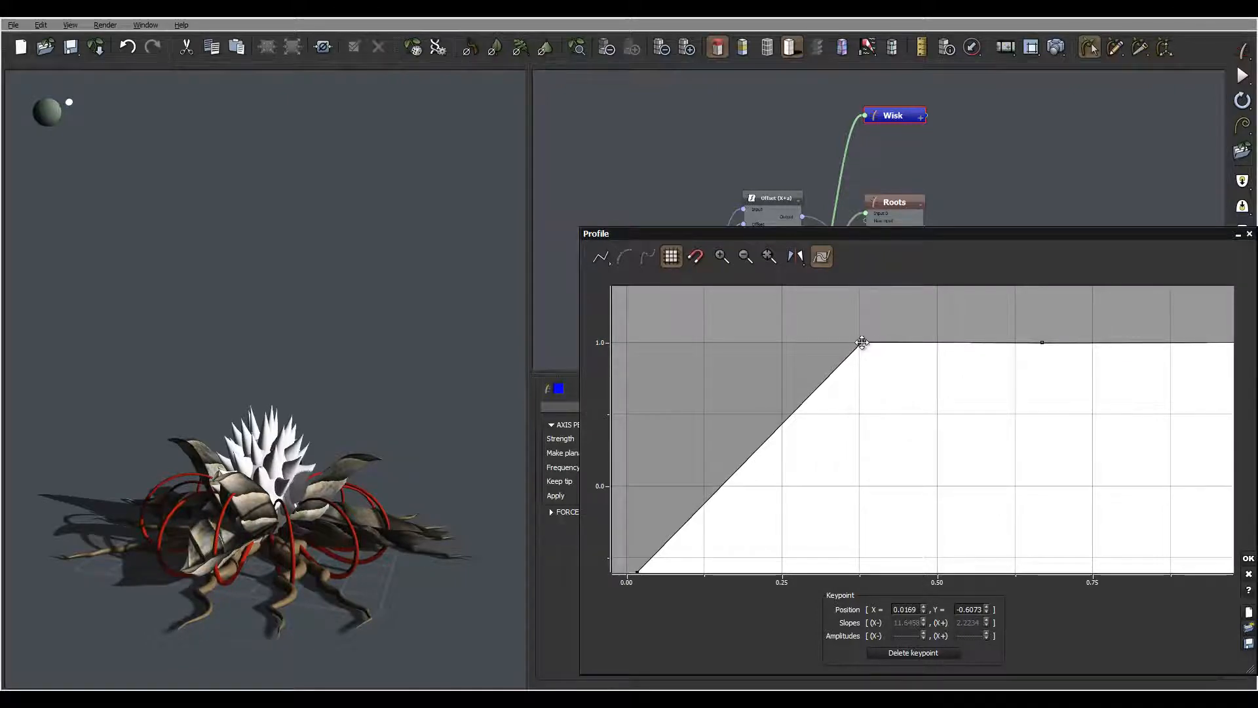
drag(861, 343, 887, 486)
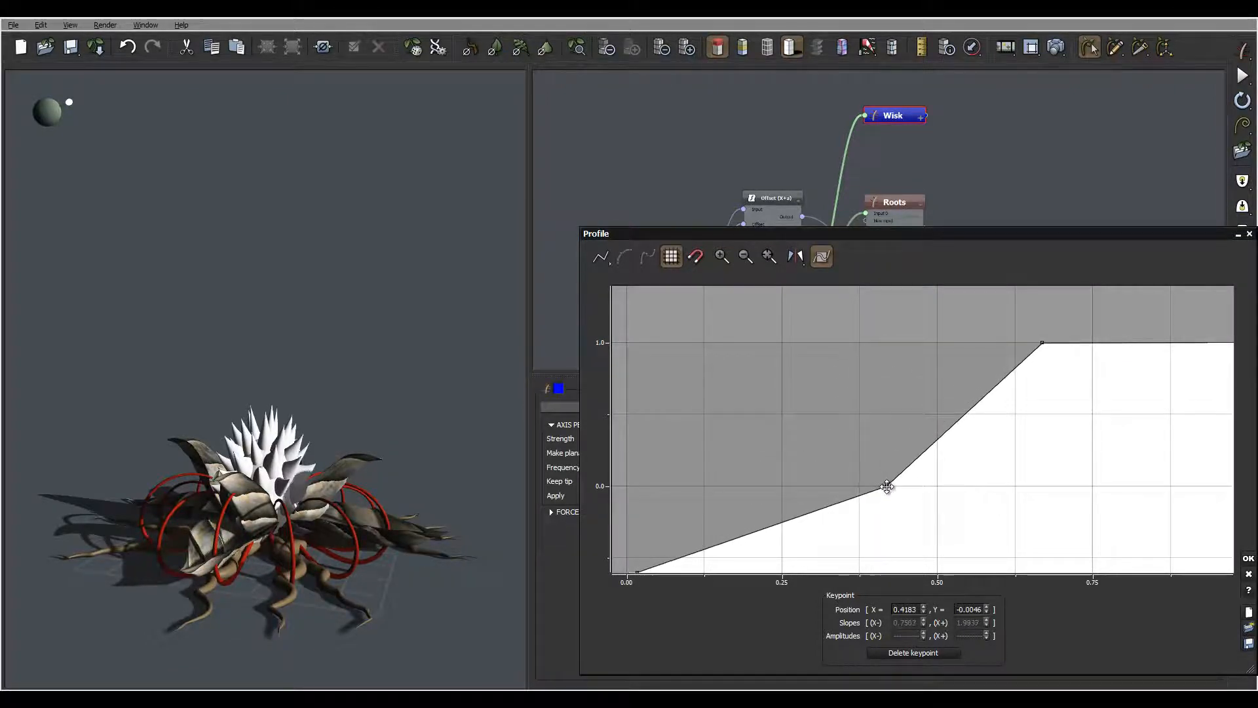
Add a profile keypoint at about X = 0.1, Y = 0 and raise the X = 0.42 keypoint to about Y = 0.06
mouse_move(293, 468)
right_down()
mouse_move(327, 443)
mouse_move(318, 408)
mouse_move(283, 445)
right_up()
right_drag(851, 482, 903, 393)
click(809, 444)
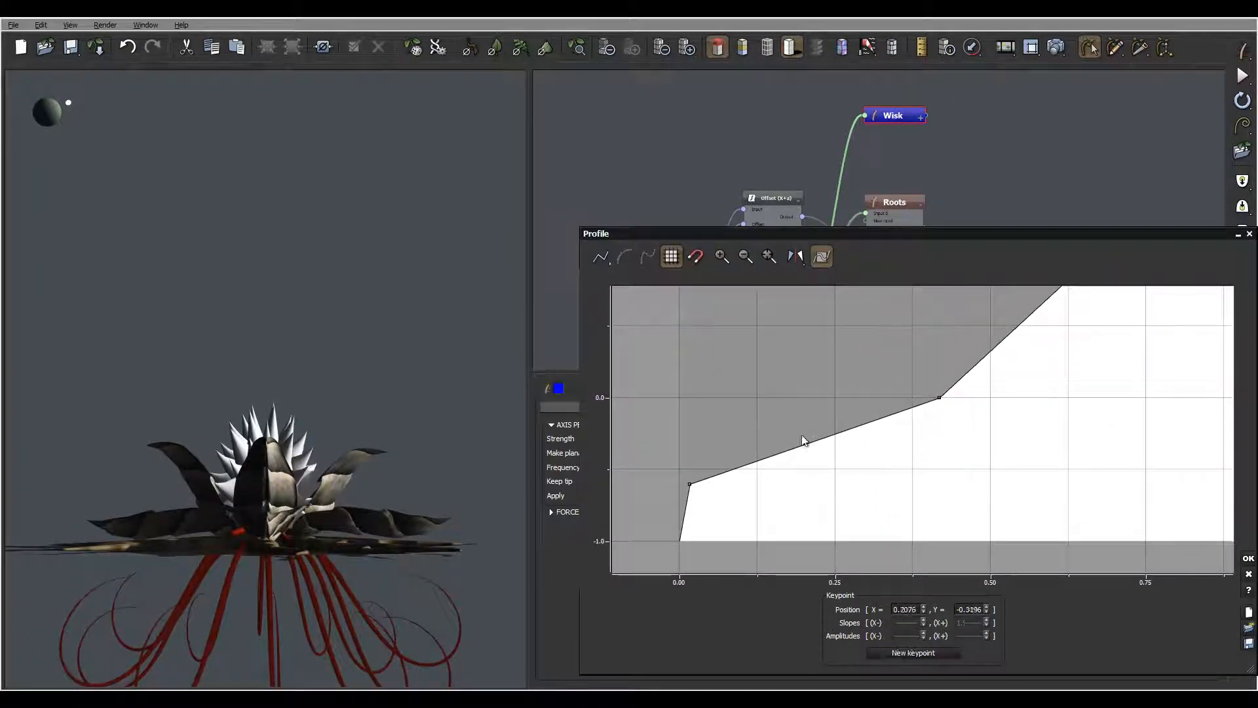
drag(804, 439, 741, 397)
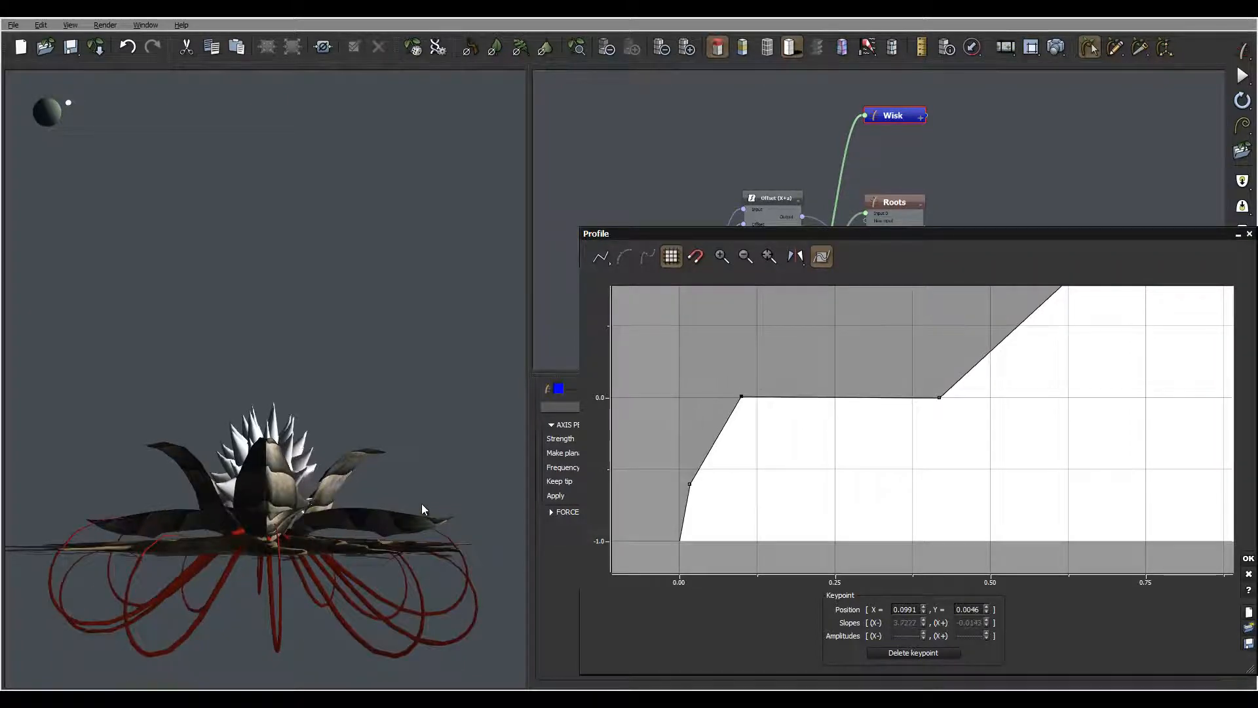
right_drag(365, 406, 363, 493)
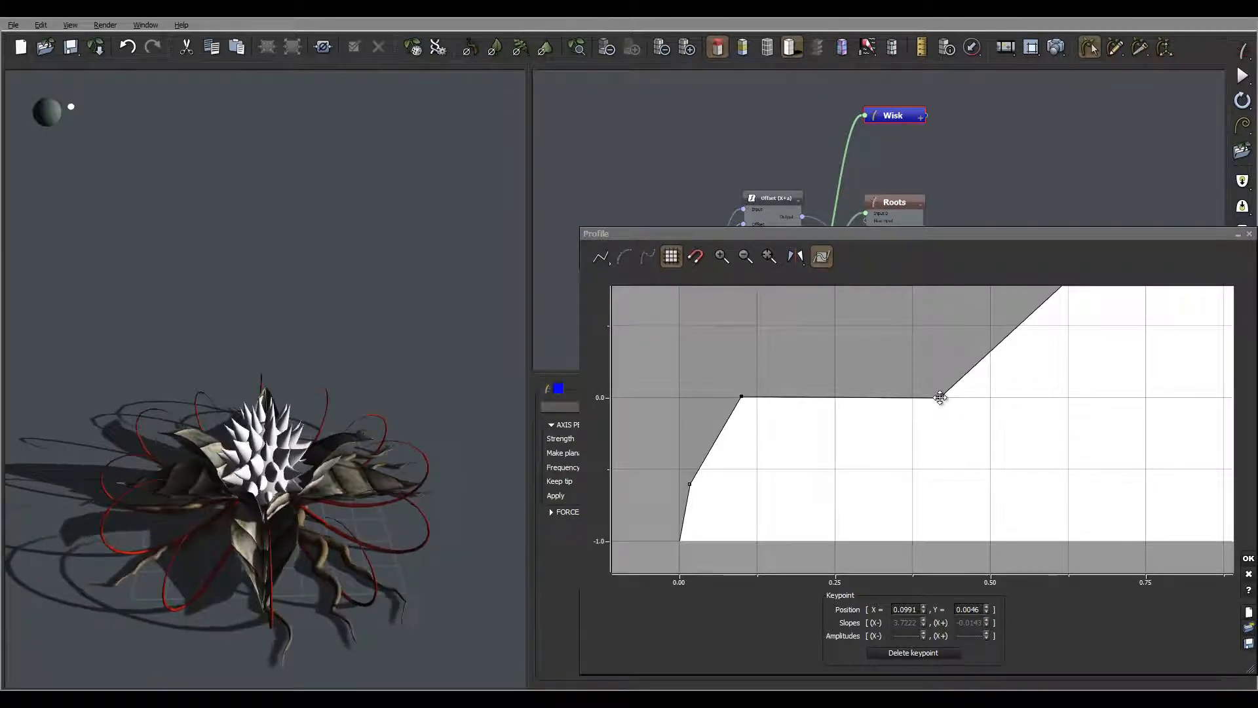
drag(941, 396, 942, 388)
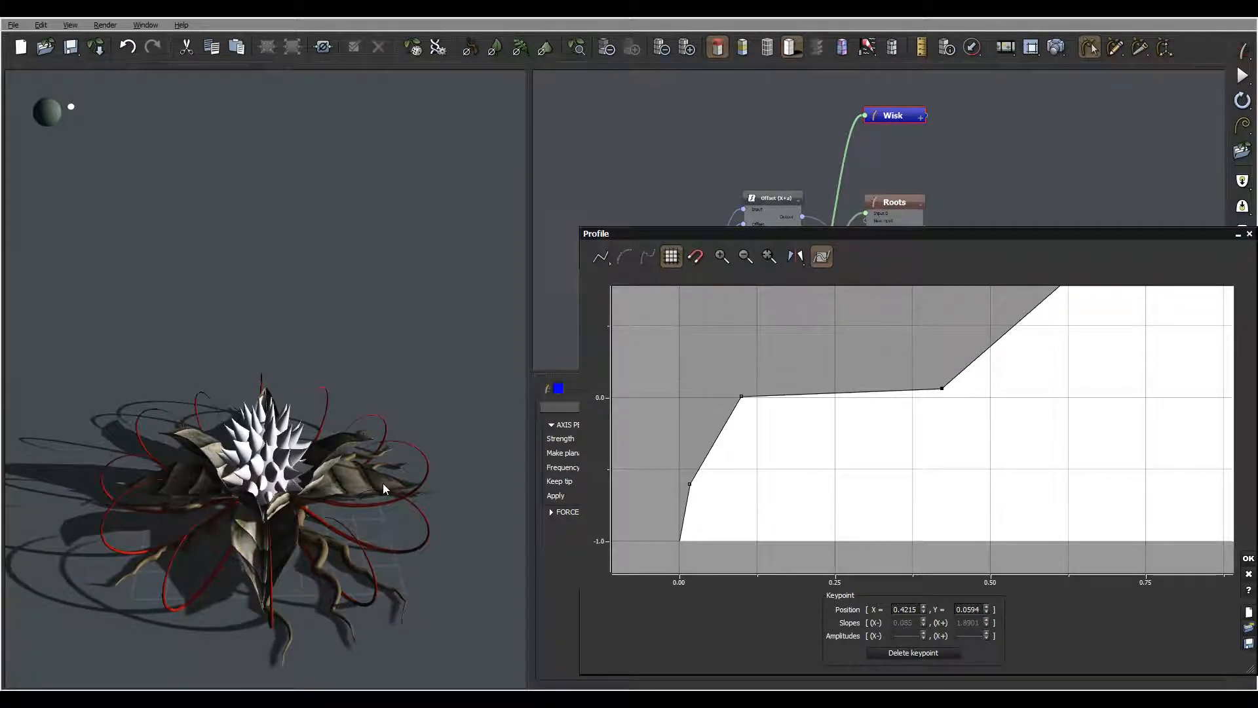
Move the profile's first keypoint to X = 0 and about Y = -0.47
right_drag(414, 479, 197, 525)
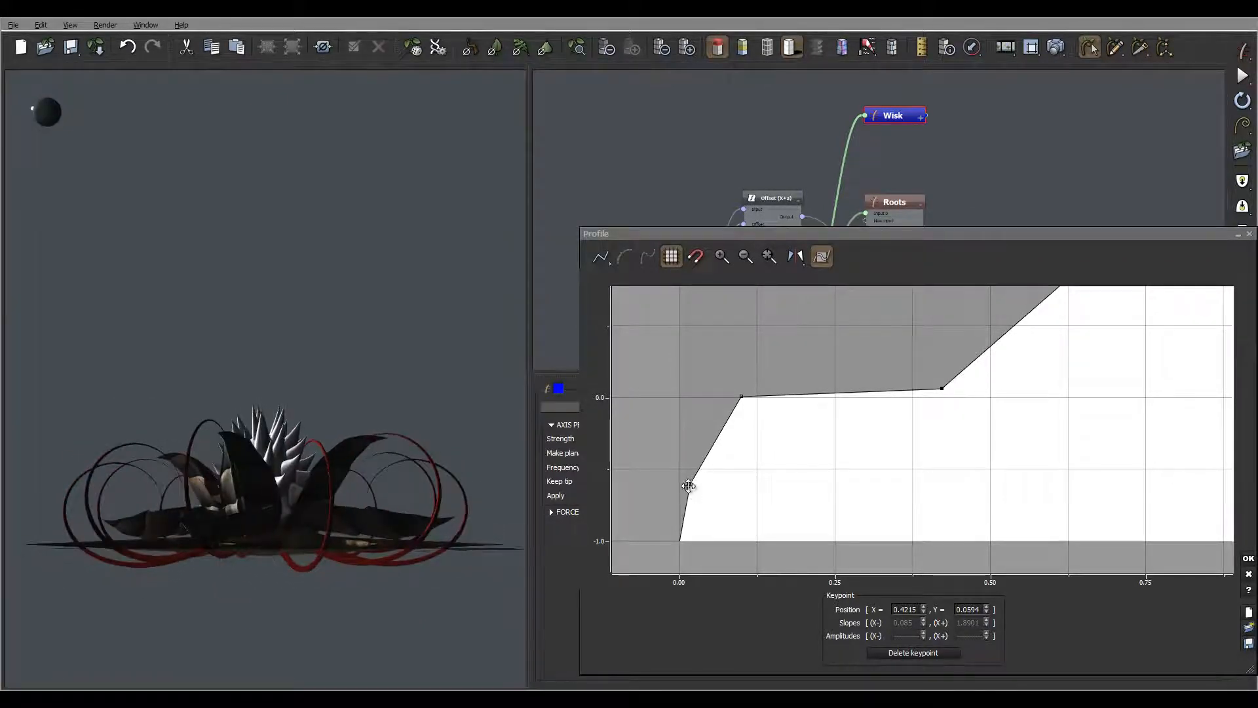
drag(689, 483, 666, 475)
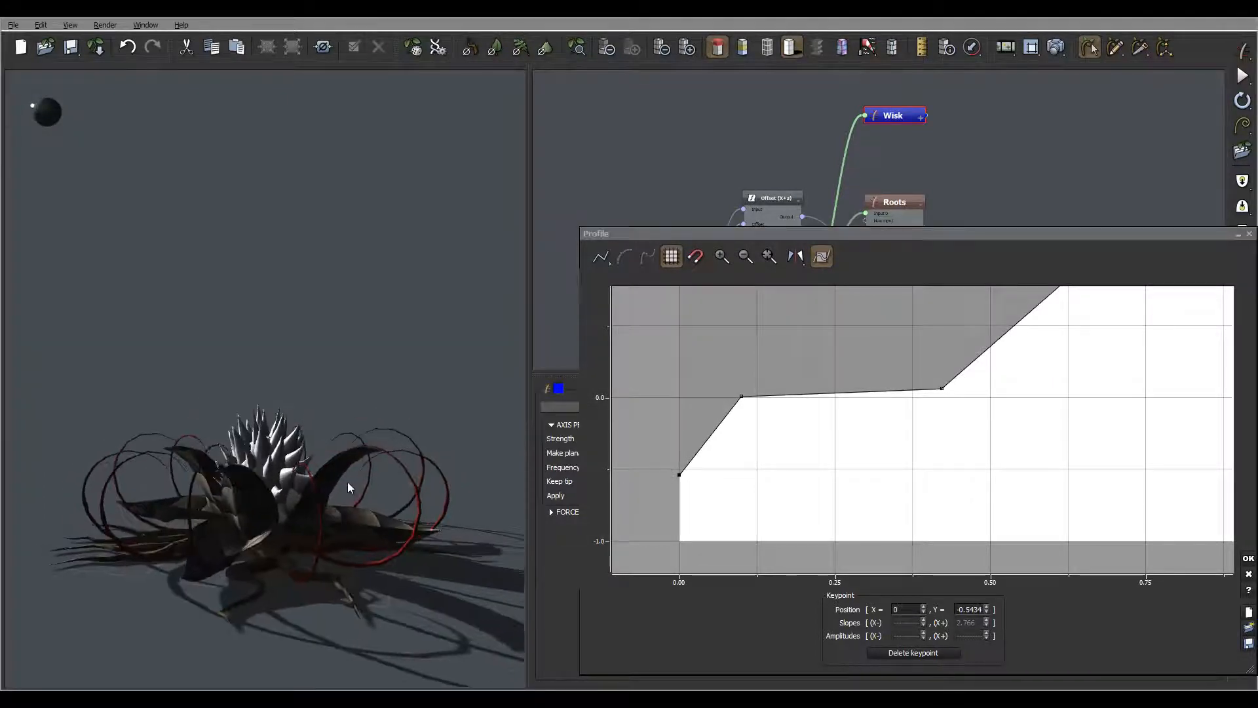
drag(679, 474, 679, 463)
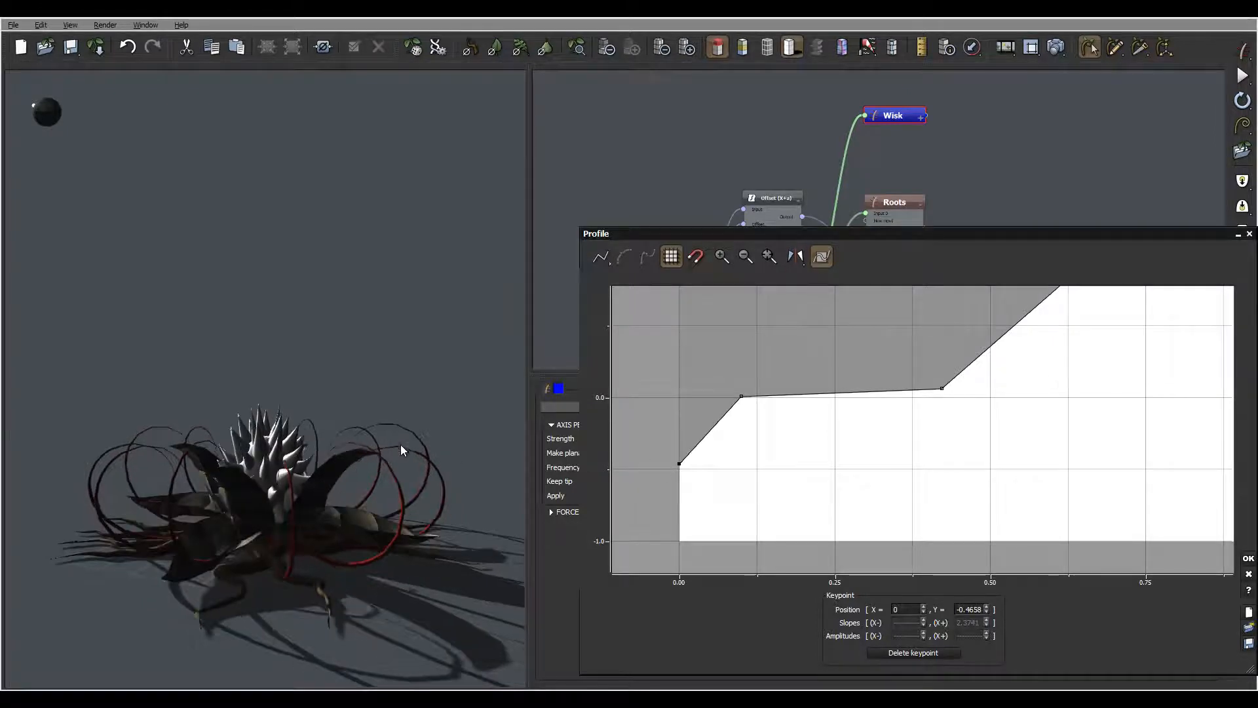
Examine the curled whiskers from several angles and compare their shape with the curl strength profile
drag(218, 442, 344, 462)
mouse_move(915, 402)
mouse_down()
mouse_move(893, 411)
mouse_move(898, 397)
mouse_up()
drag(837, 446, 895, 458)
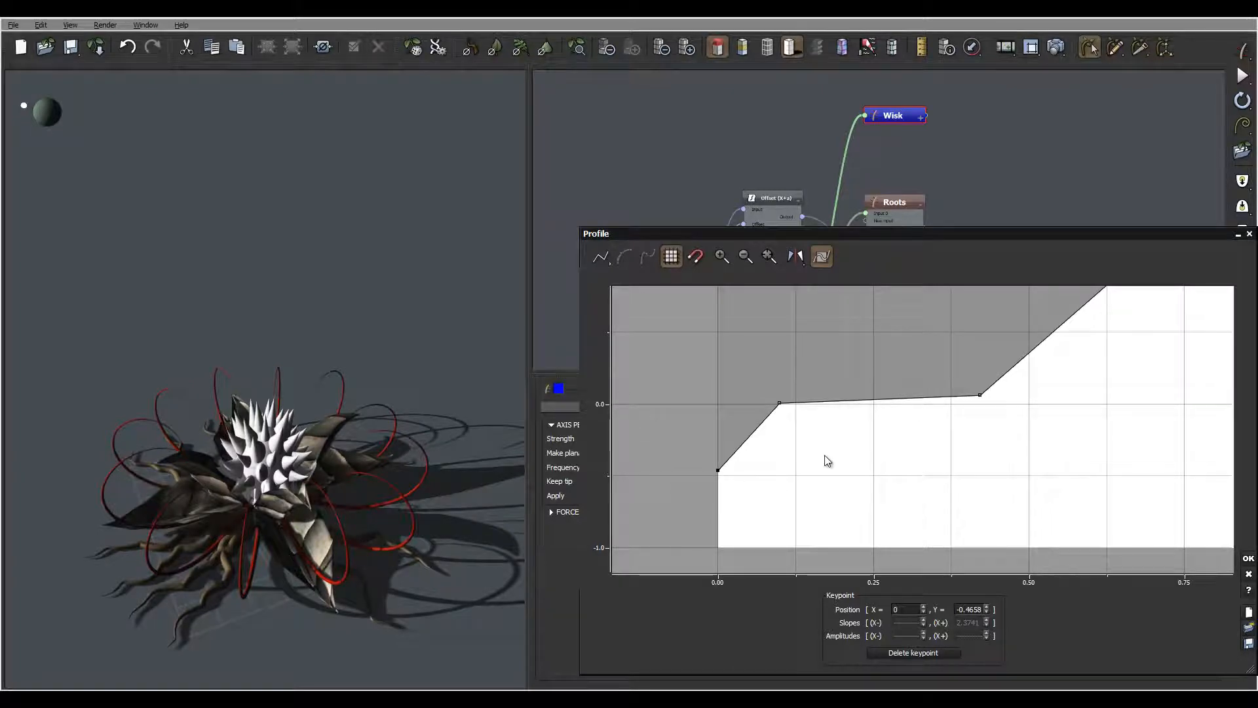
drag(824, 461, 752, 551)
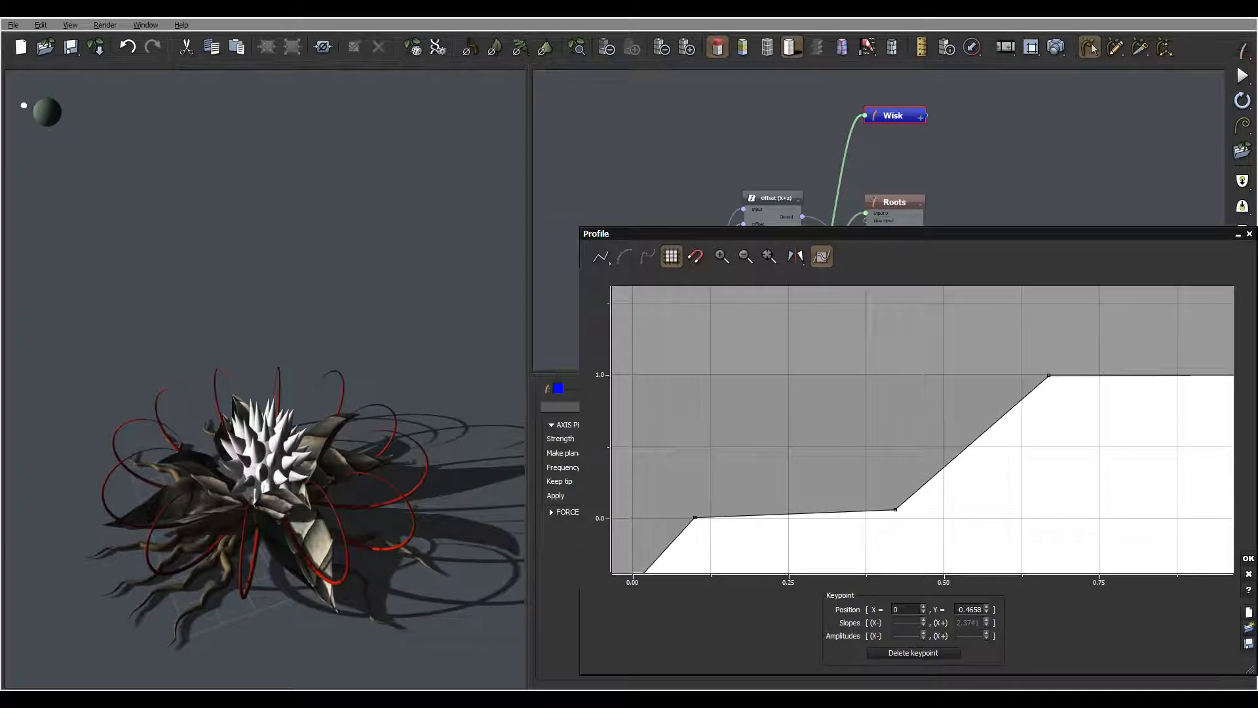
drag(893, 472, 919, 352)
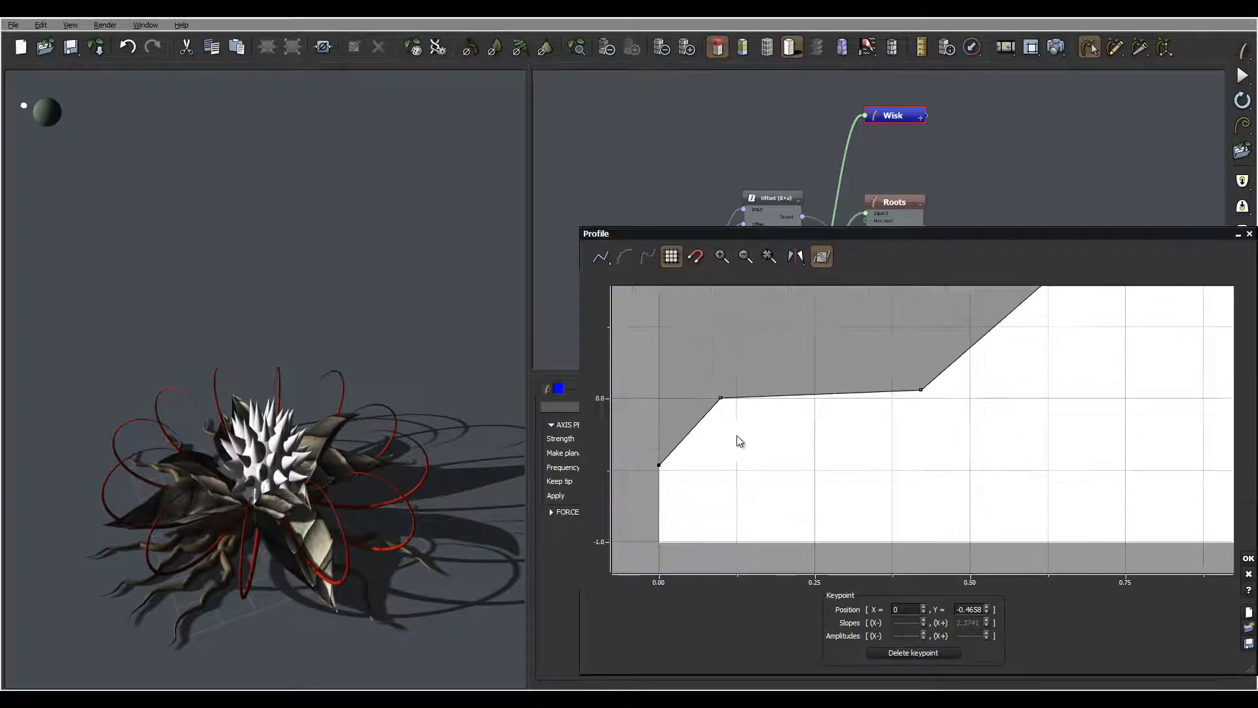
drag(675, 388, 717, 392)
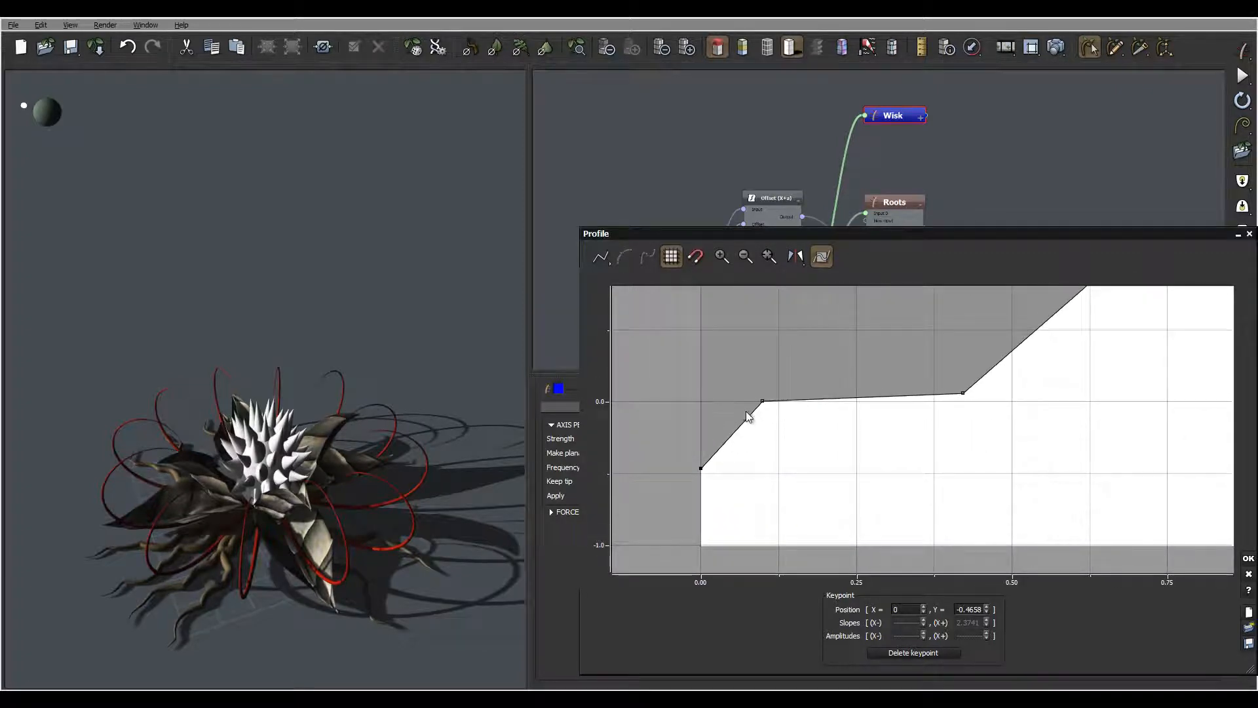
drag(369, 487, 300, 483)
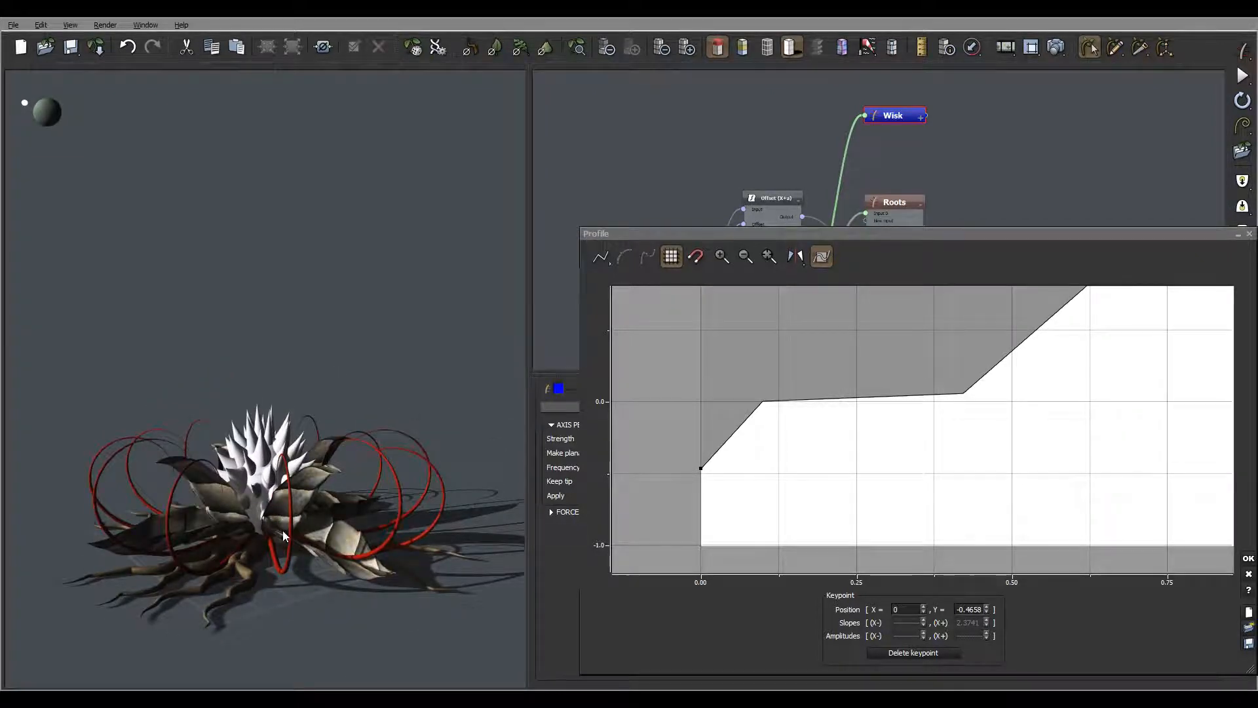
drag(820, 453, 705, 472)
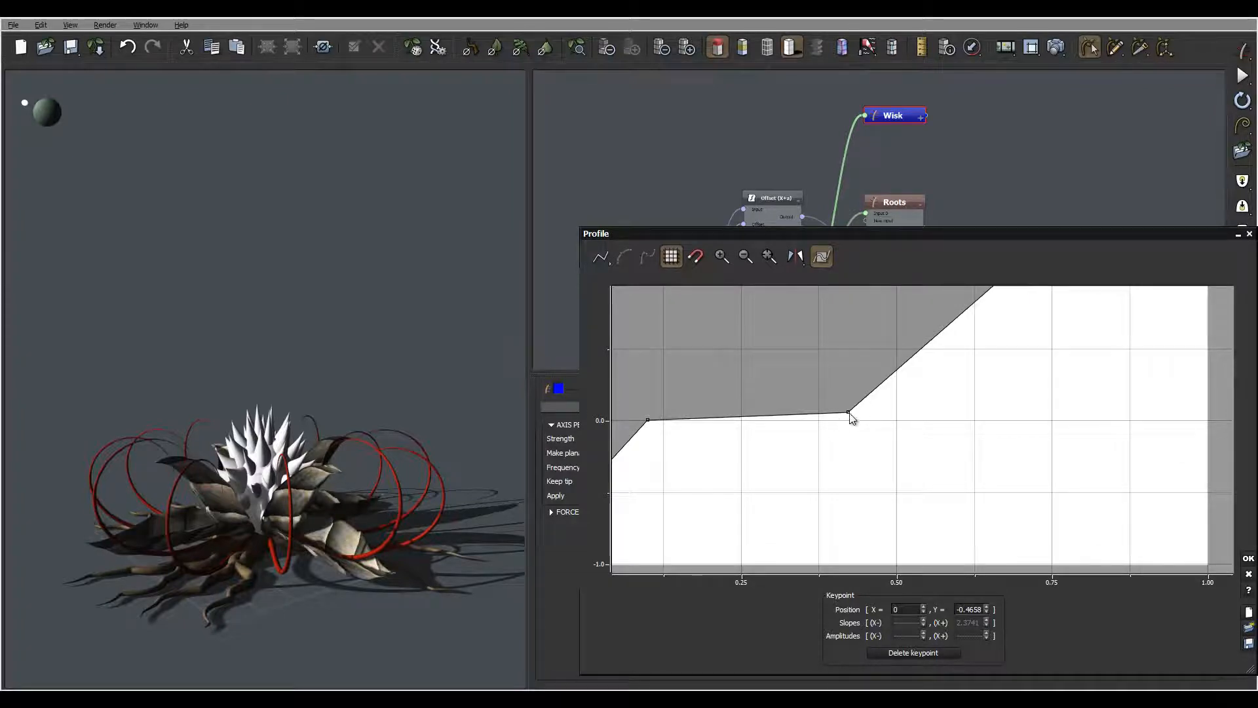
drag(488, 457, 297, 533)
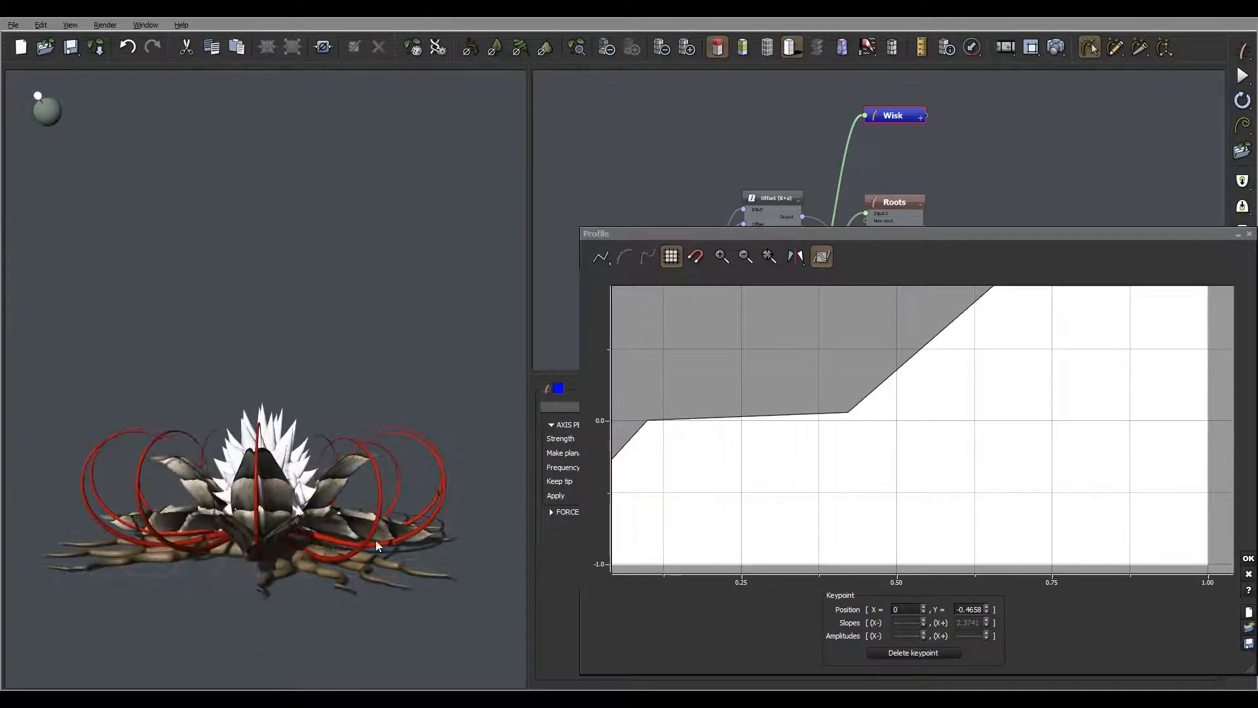
Try lowering the profile's end keypoint at X = 1 to about Y = 0.32, and return it to Y = 1
drag(1022, 452, 881, 532)
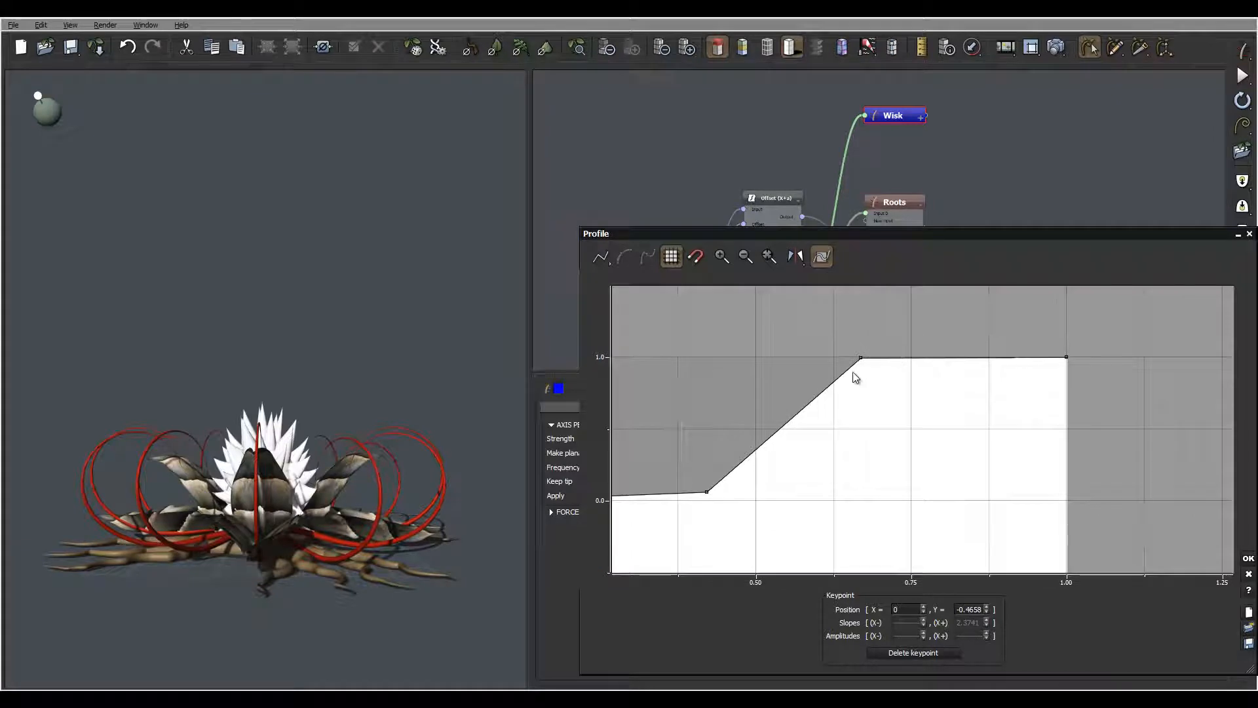
drag(959, 369, 958, 365)
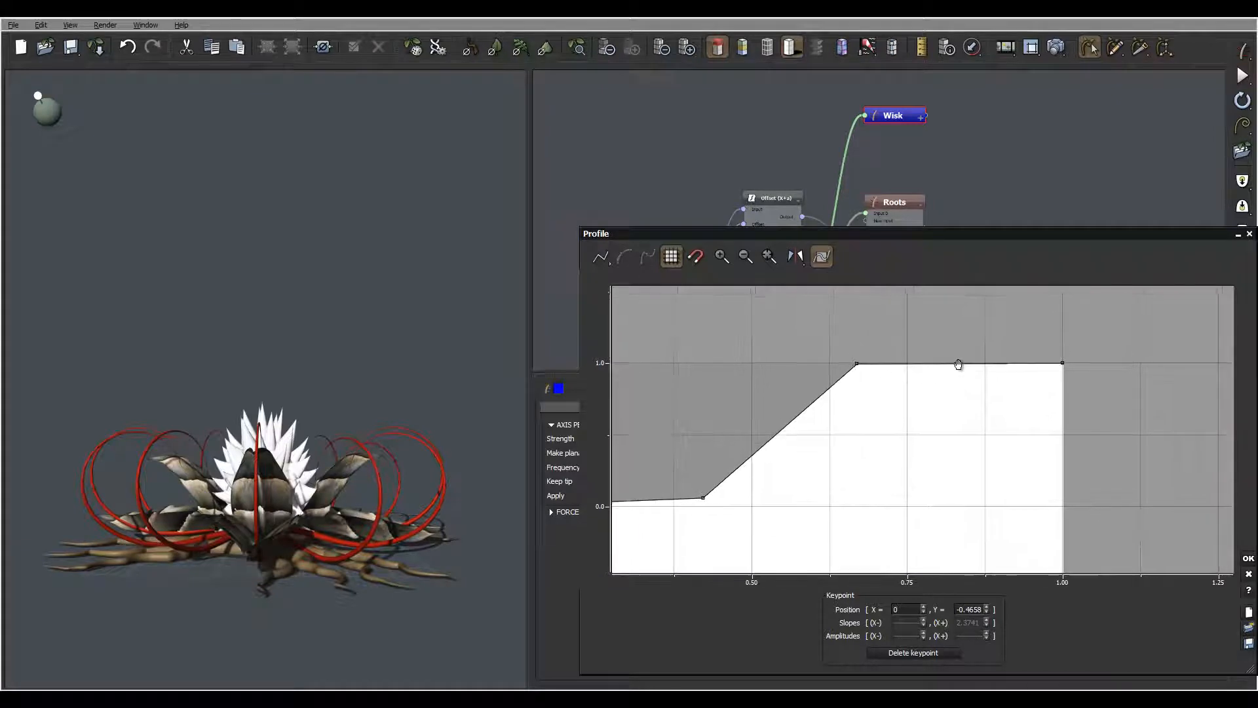
click(1067, 355)
drag(1067, 359, 1066, 451)
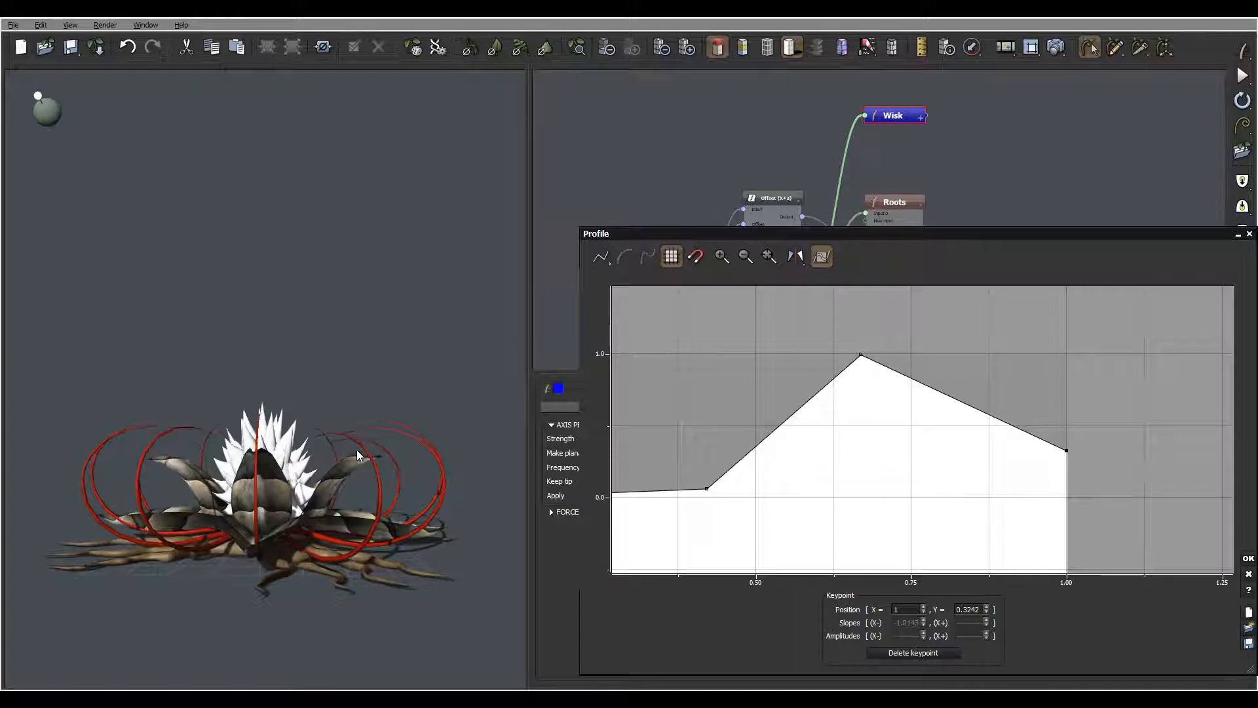
mouse_move(364, 440)
mouse_down()
mouse_move(422, 443)
mouse_move(414, 486)
mouse_move(423, 481)
mouse_move(356, 464)
mouse_up()
drag(1068, 451, 1067, 354)
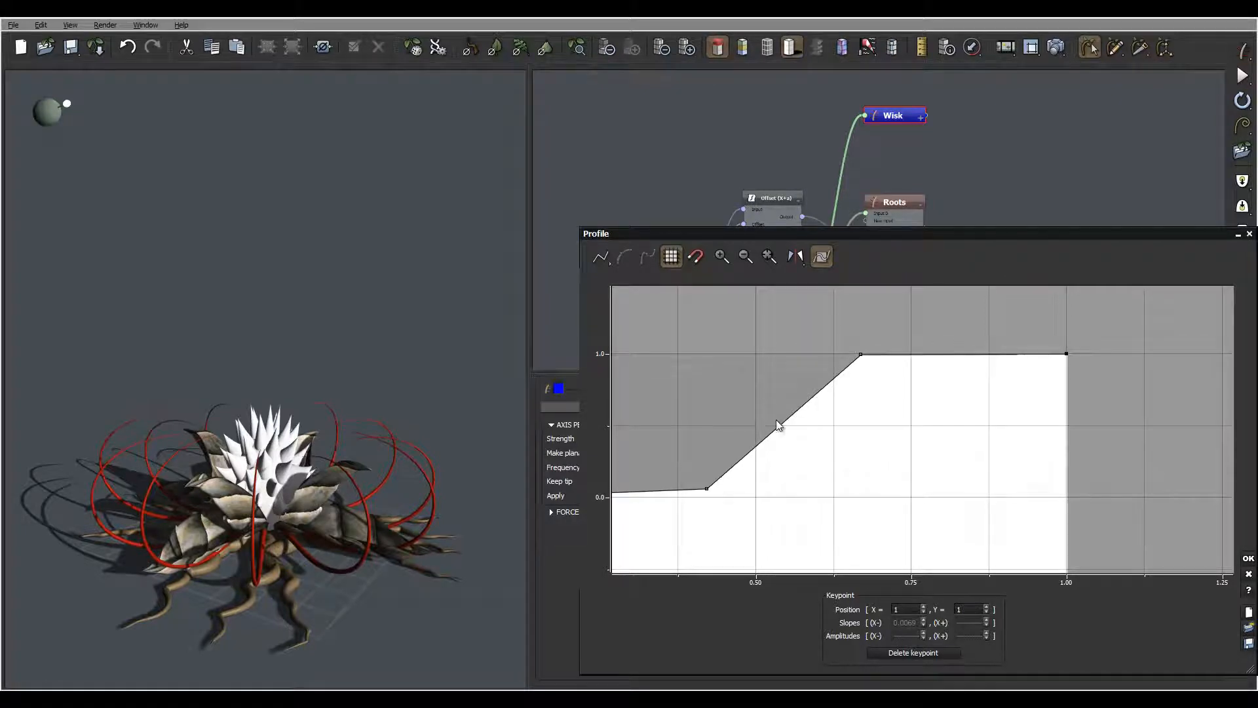
Check the whiskers from a lower angle and accept the curl strength profile
drag(359, 452, 371, 427)
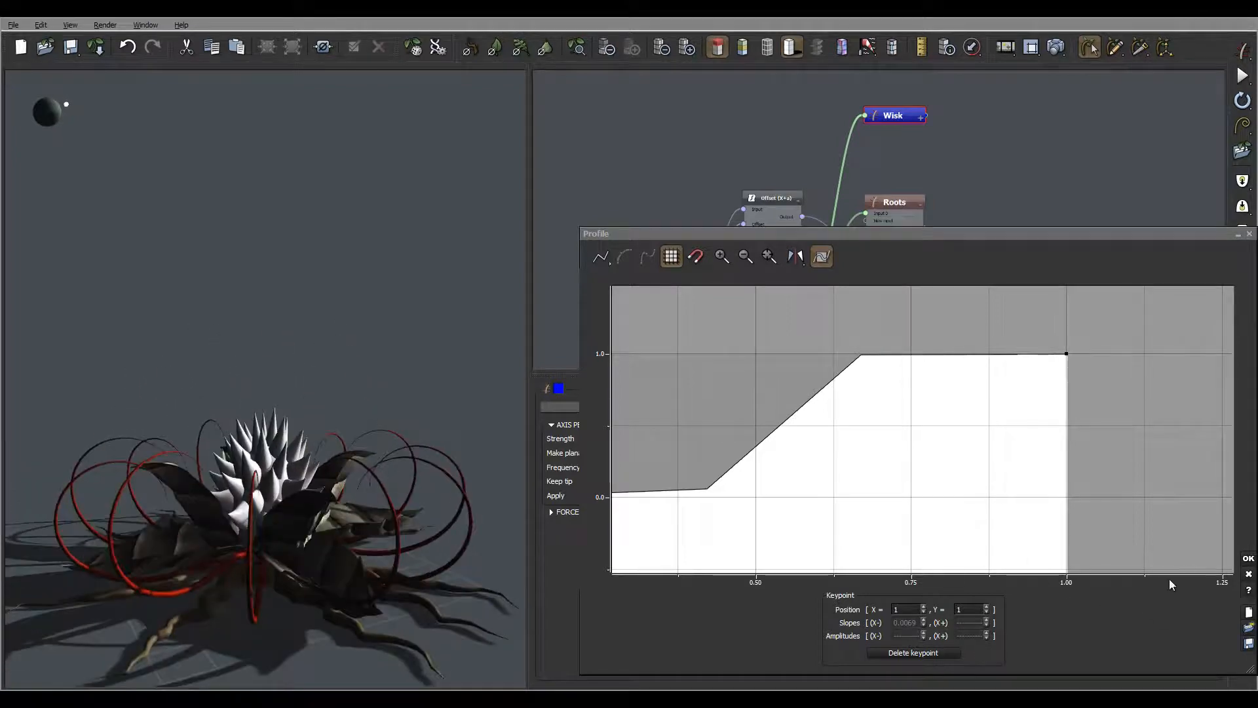
click(1248, 558)
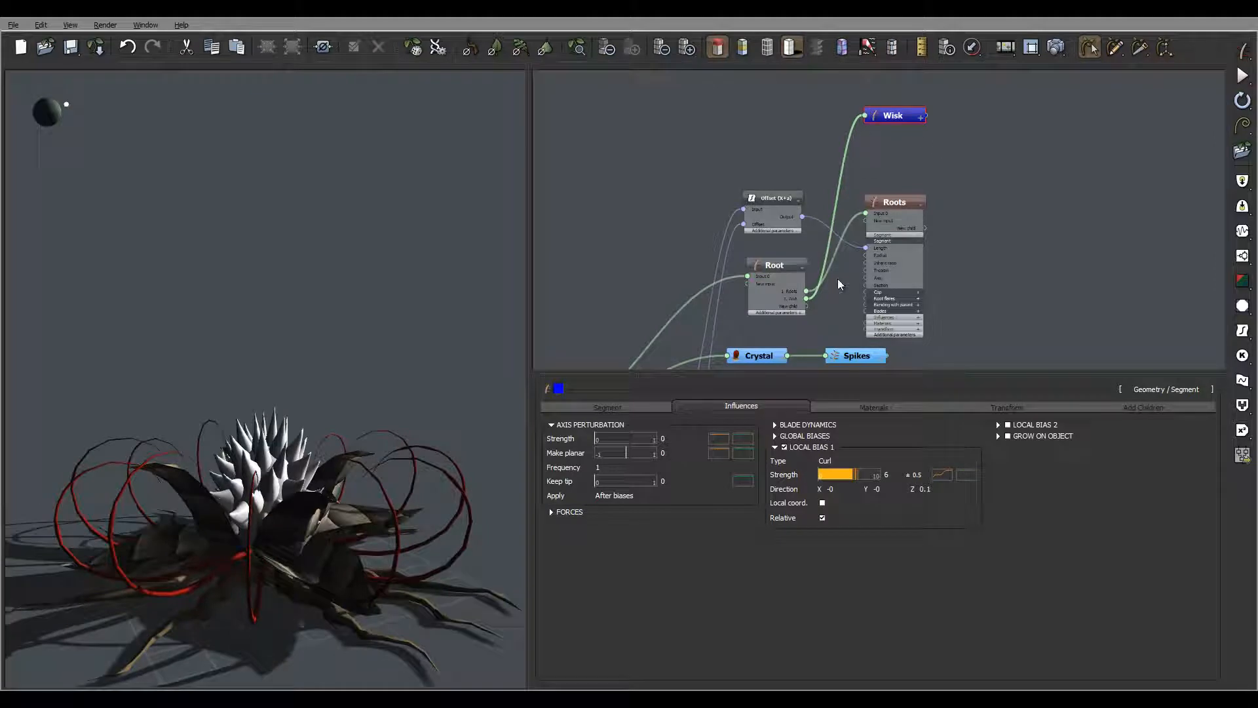
Open the Wisk segment body material for editing and set its coloring mode to Mapped picture
click(875, 407)
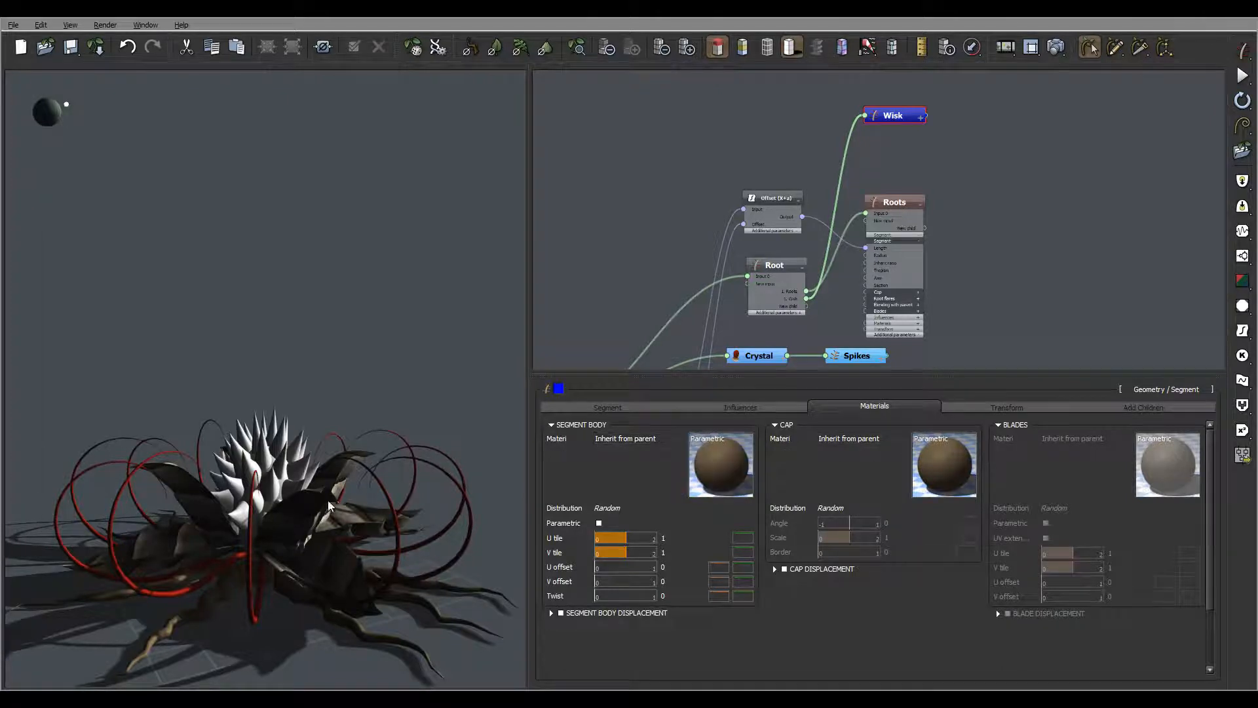
double_click(716, 481)
click(548, 369)
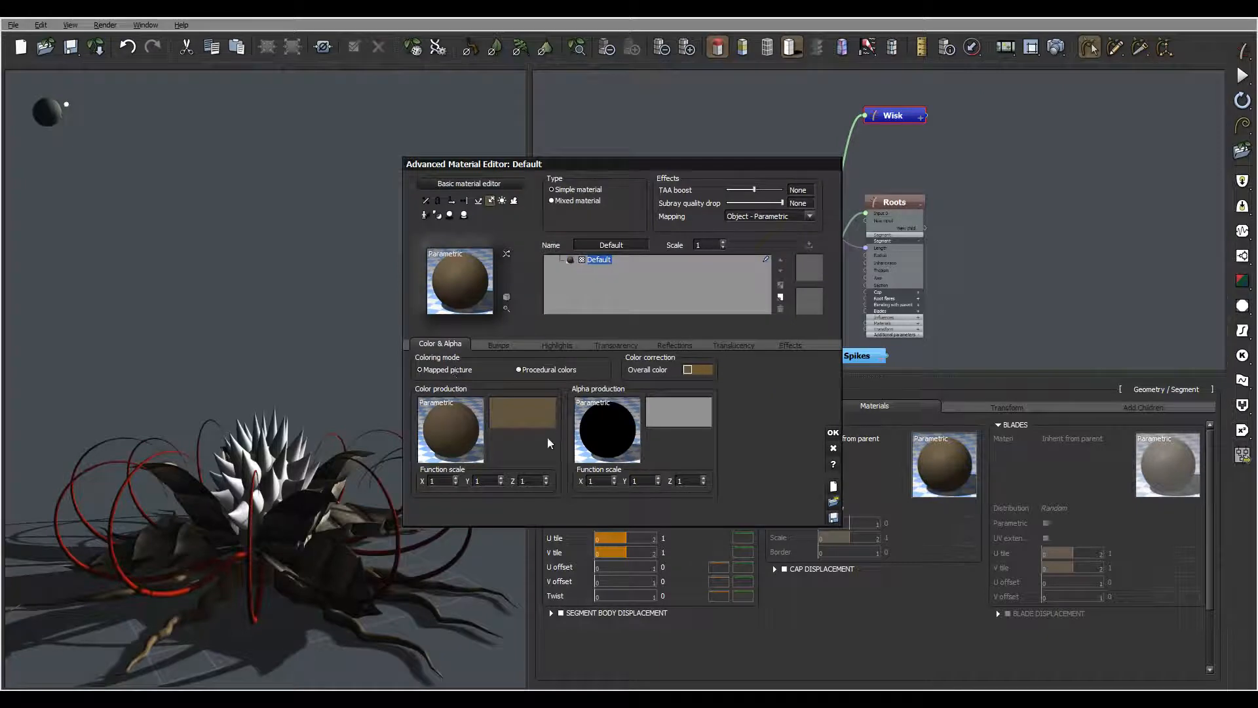
click(516, 420)
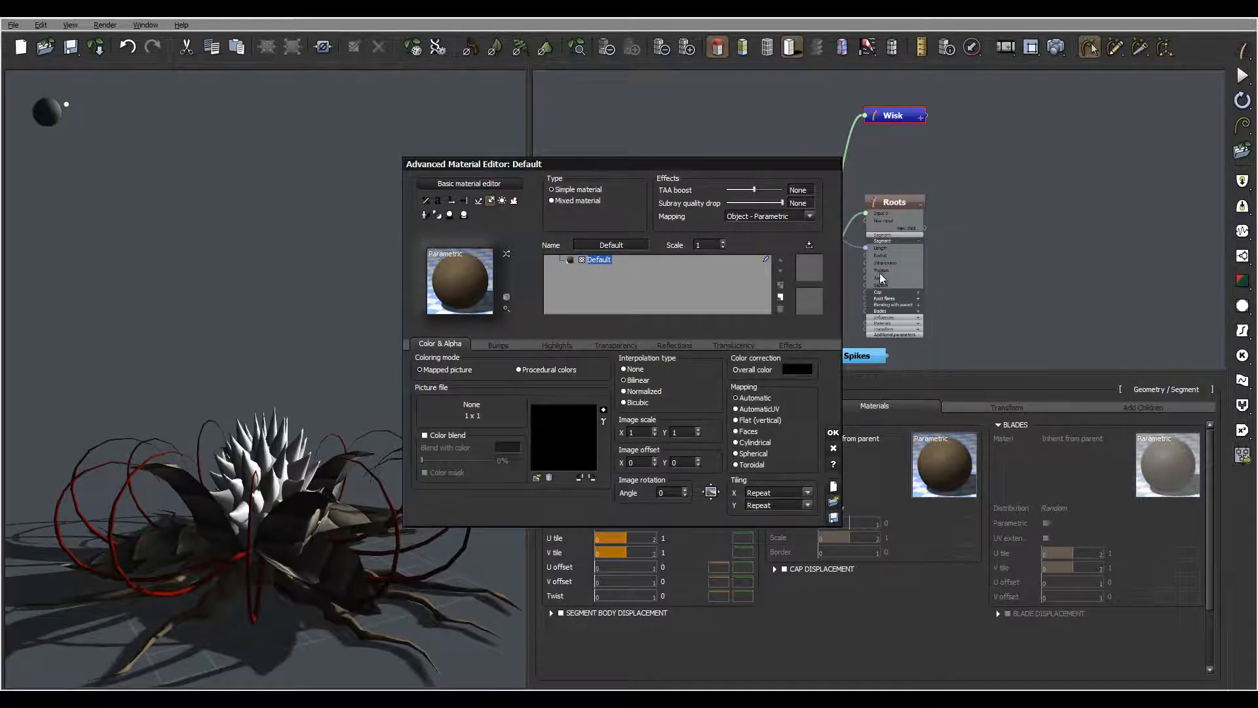
Load metal_d.jpg from the Plants_out folder as the material's color picture
click(537, 478)
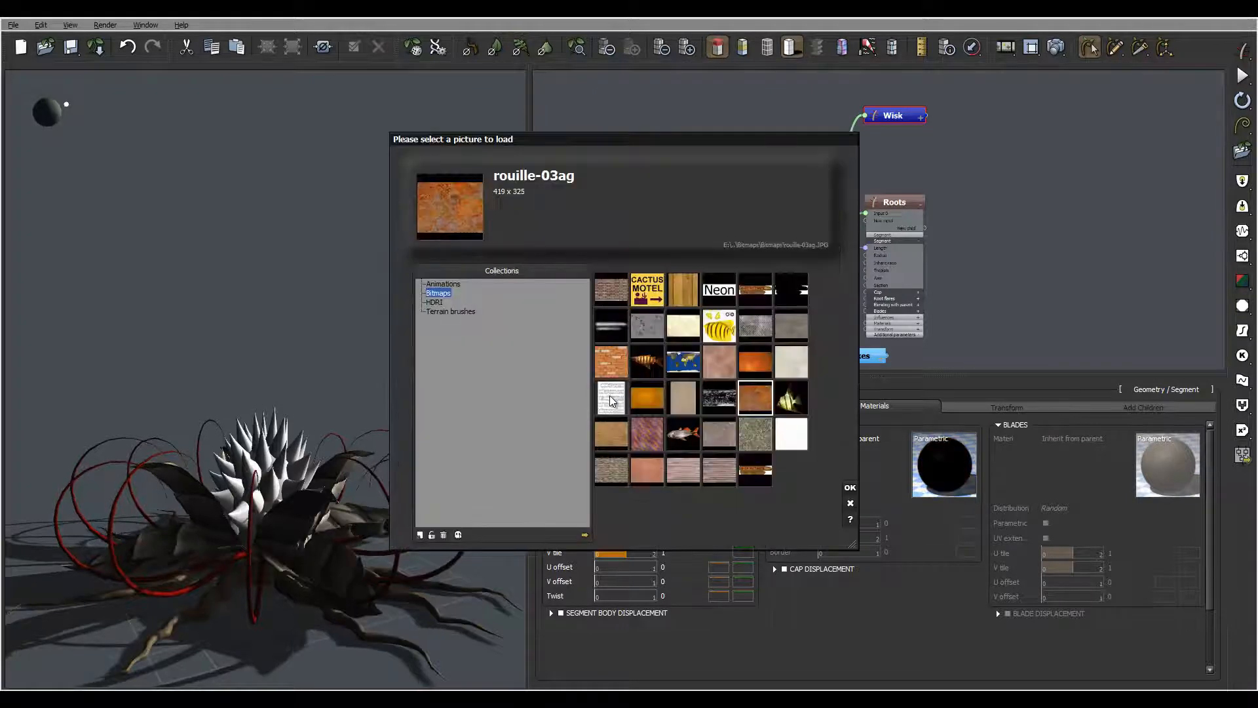
click(585, 536)
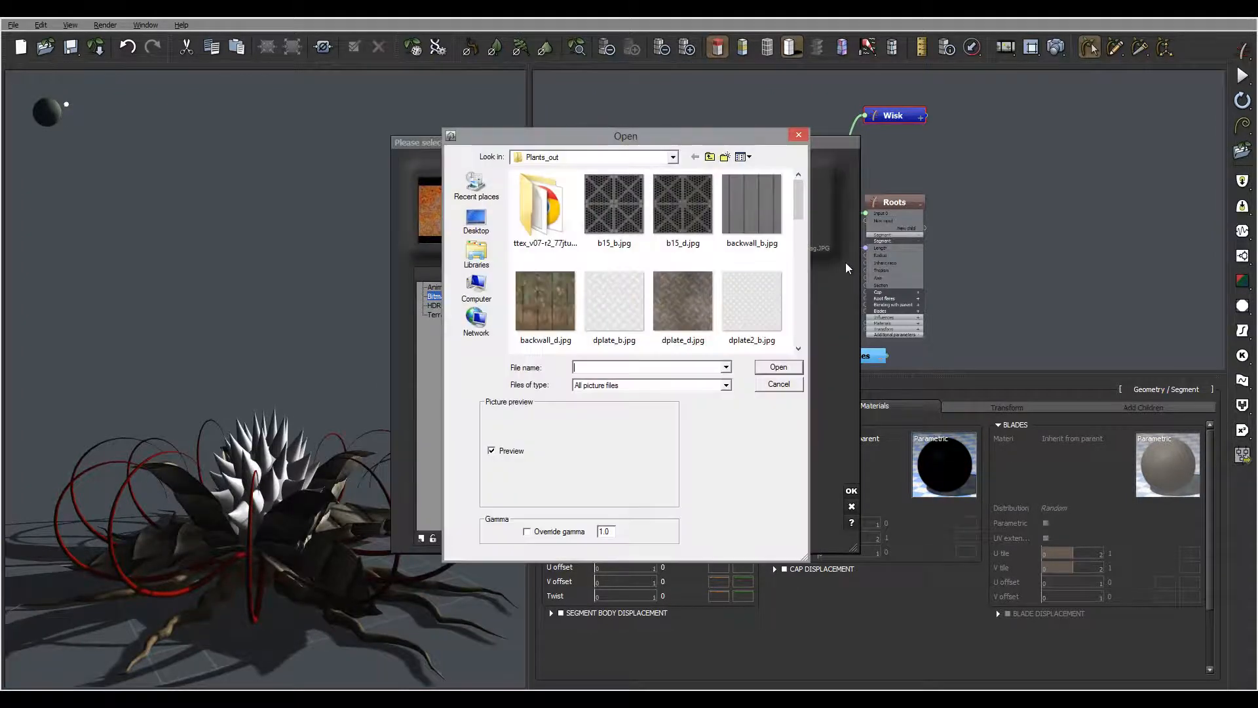
drag(798, 193, 799, 255)
click(546, 299)
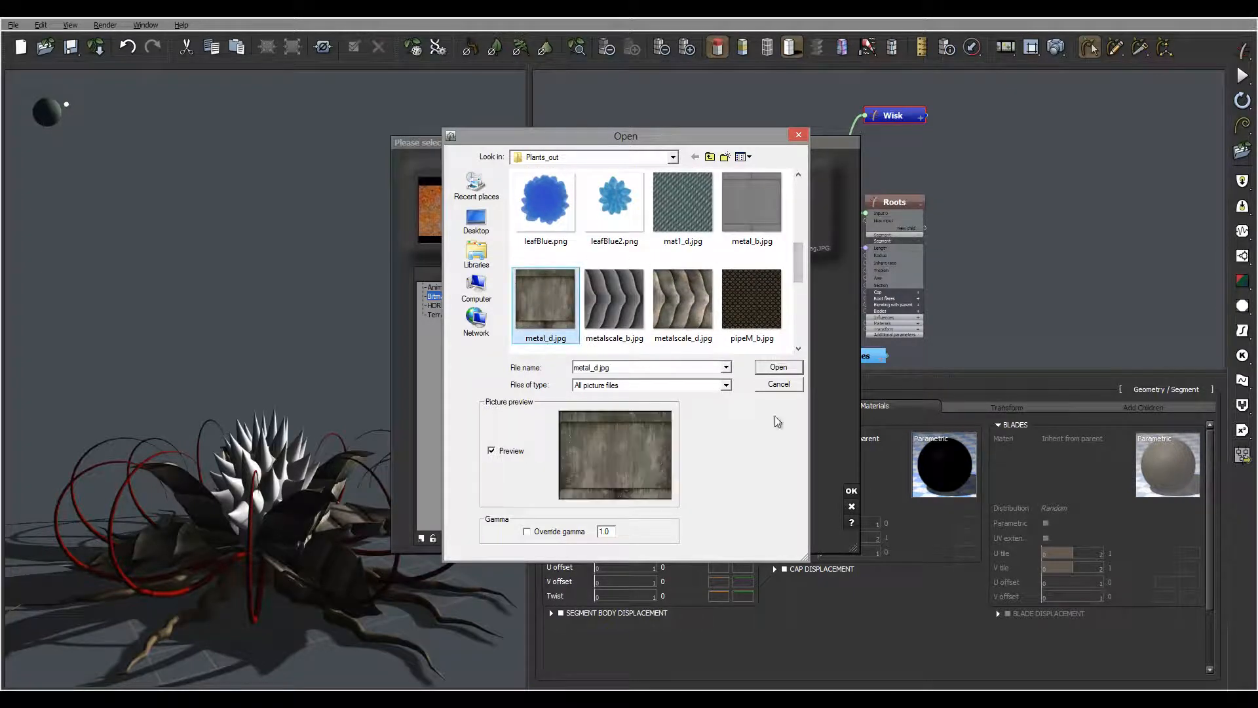
click(779, 368)
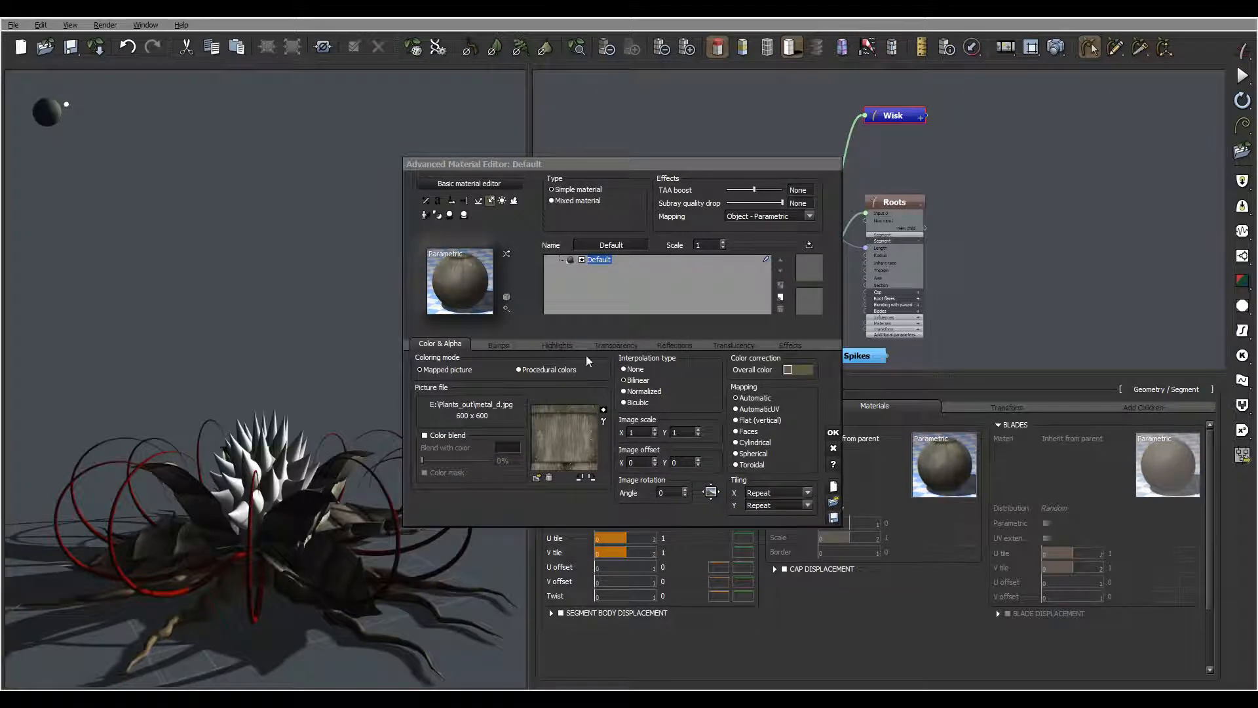
Set the material's global reflectivity to 85% and color reflected light (metallic) to 100%, and accept the material
click(670, 346)
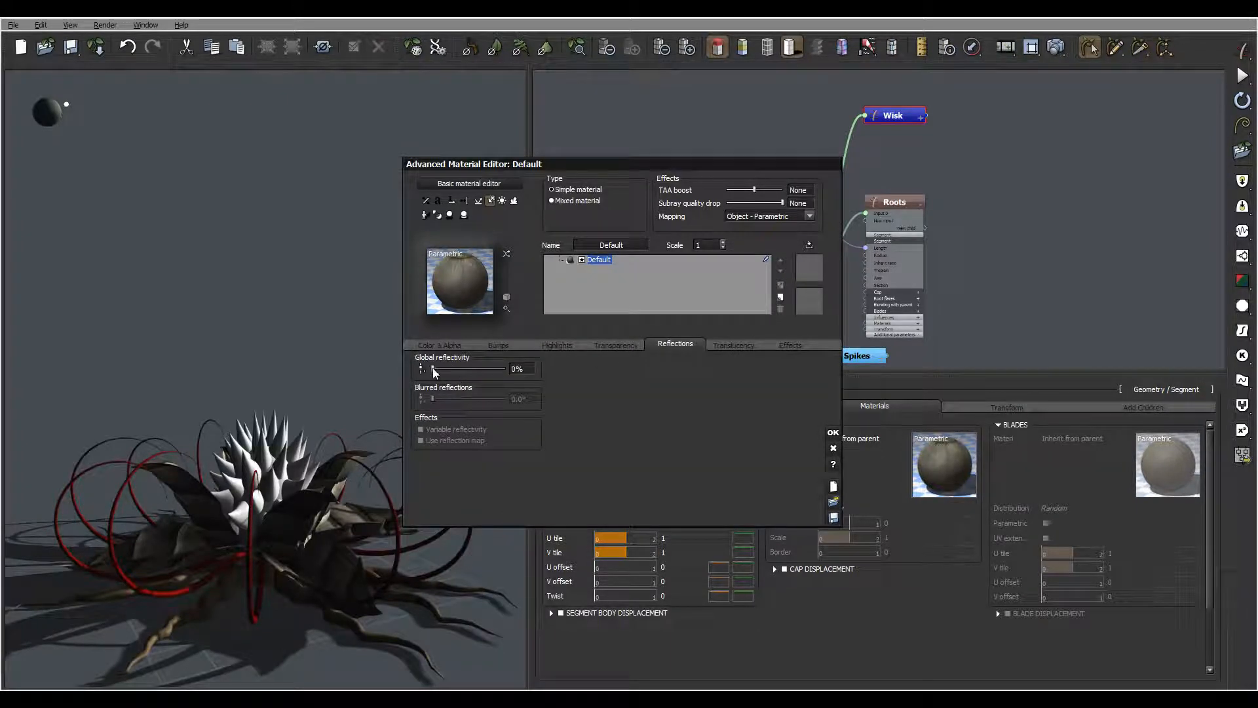
drag(432, 372, 488, 367)
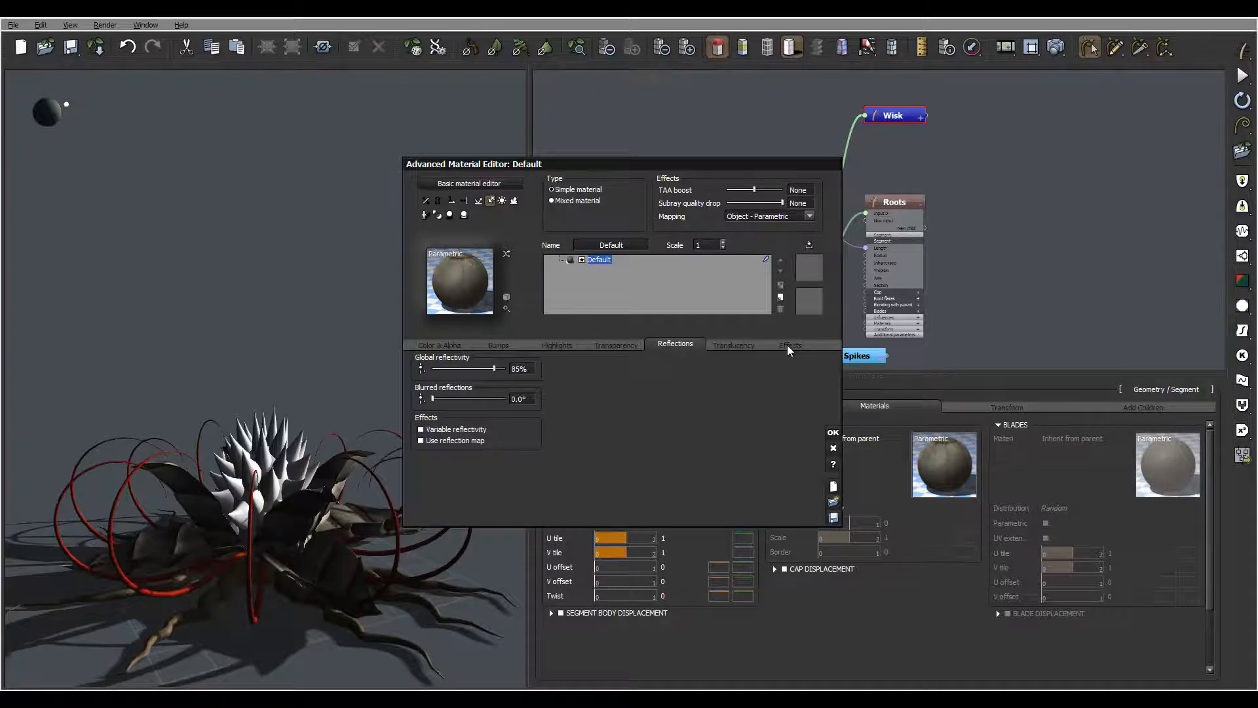
click(789, 345)
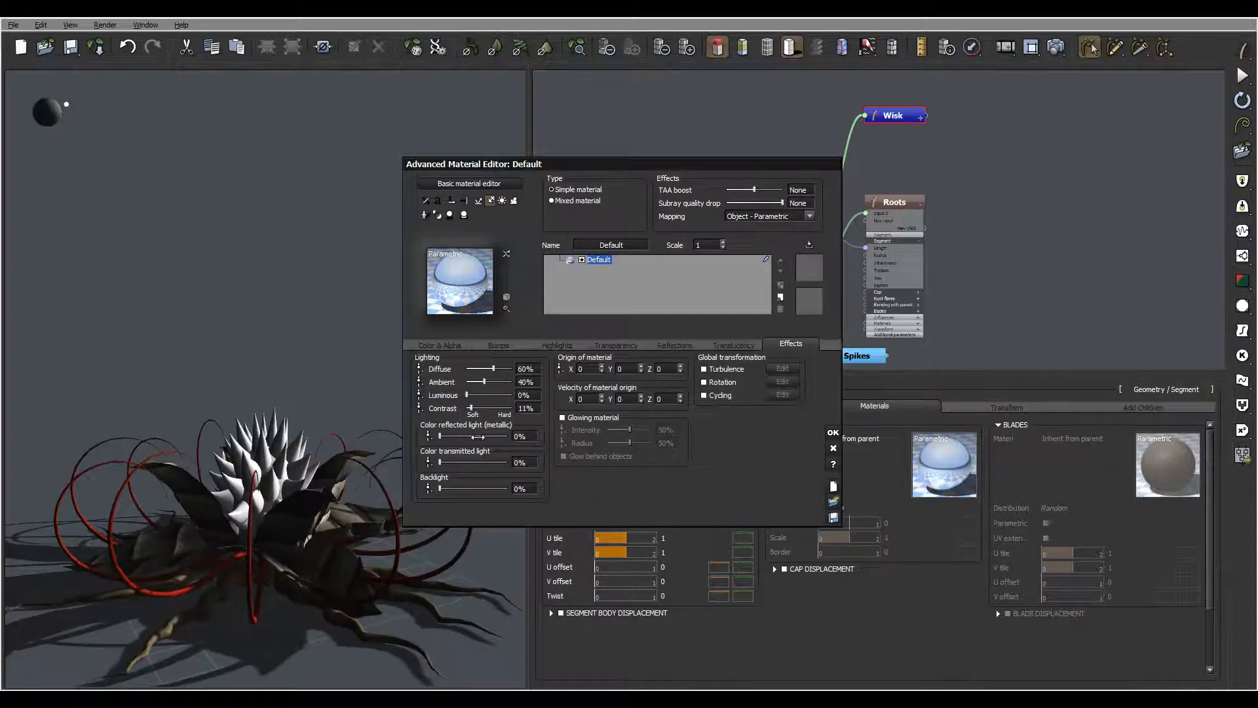
drag(445, 436, 529, 435)
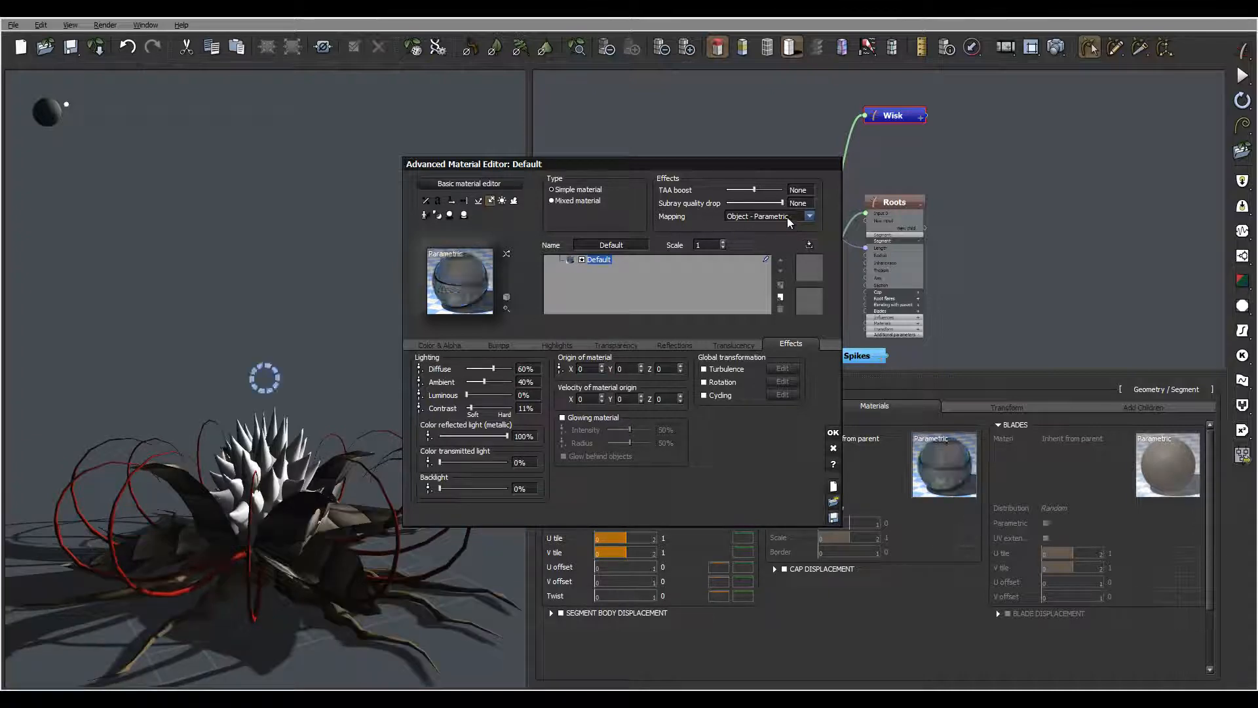
click(833, 433)
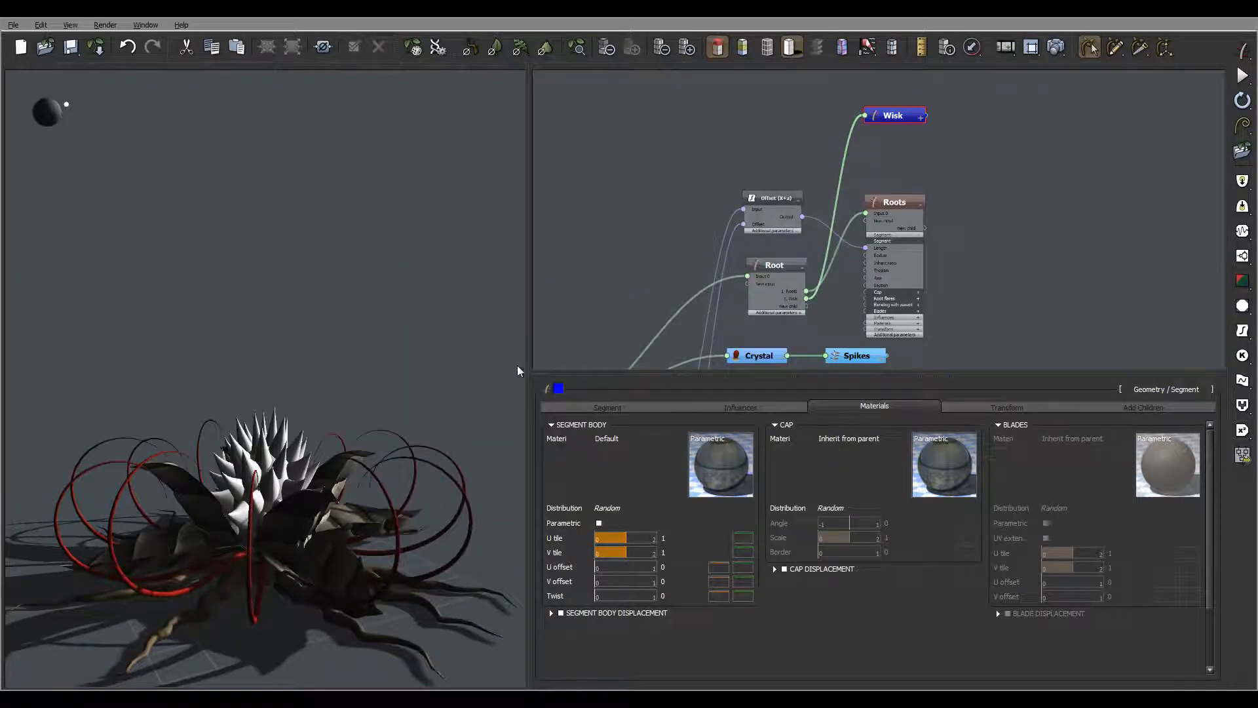
right_drag(239, 376, 353, 556)
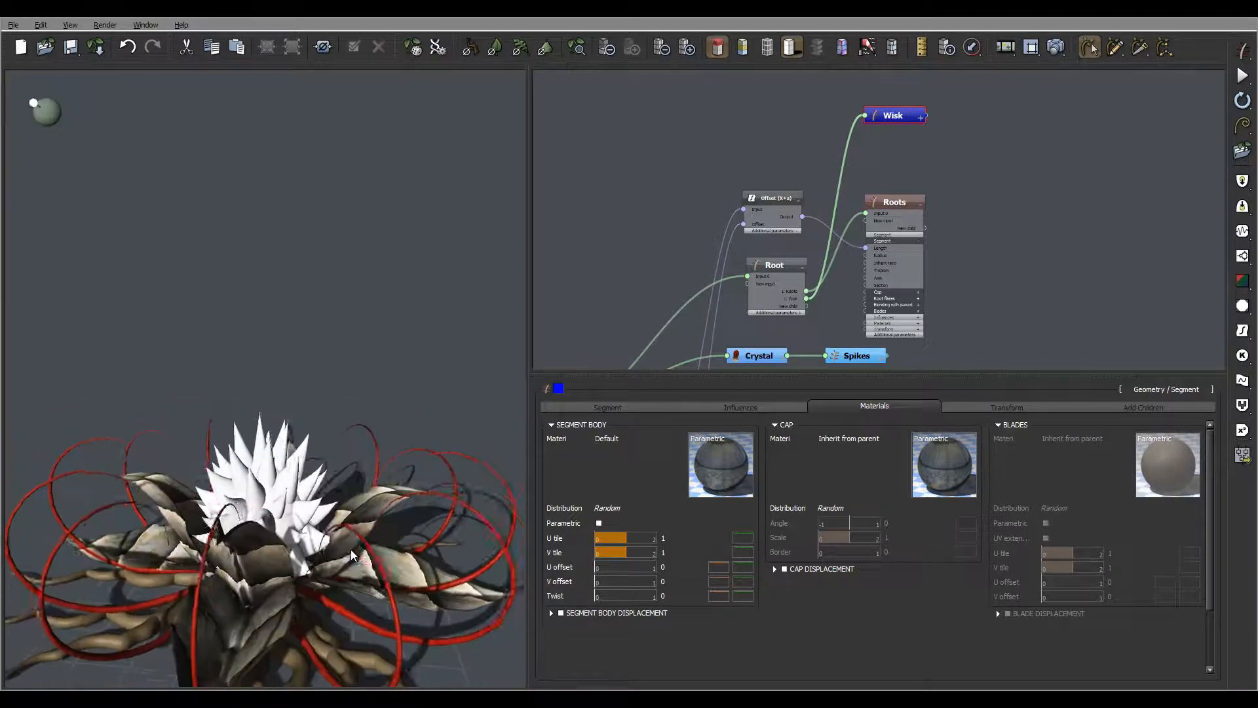
Add a Ball geometry node to the graph and connect it as a child of the Wisk segment
right_drag(385, 501, 289, 444)
drag(317, 471, 225, 412)
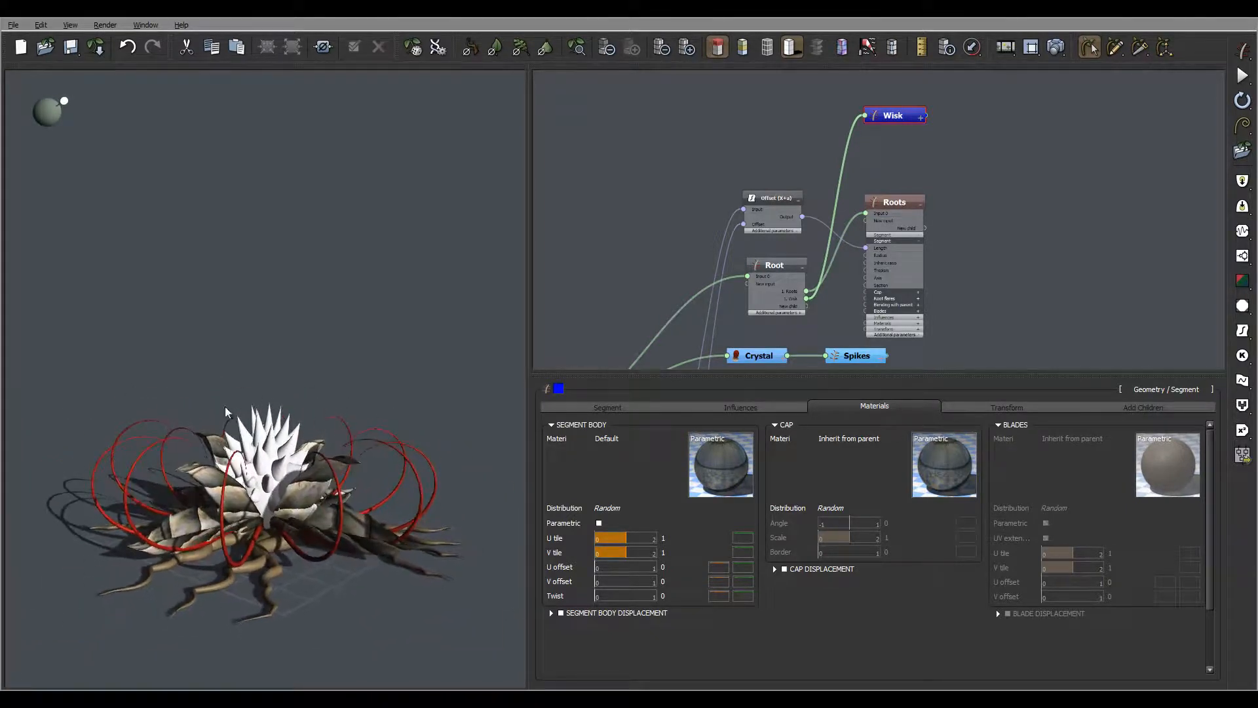
drag(296, 475, 292, 493)
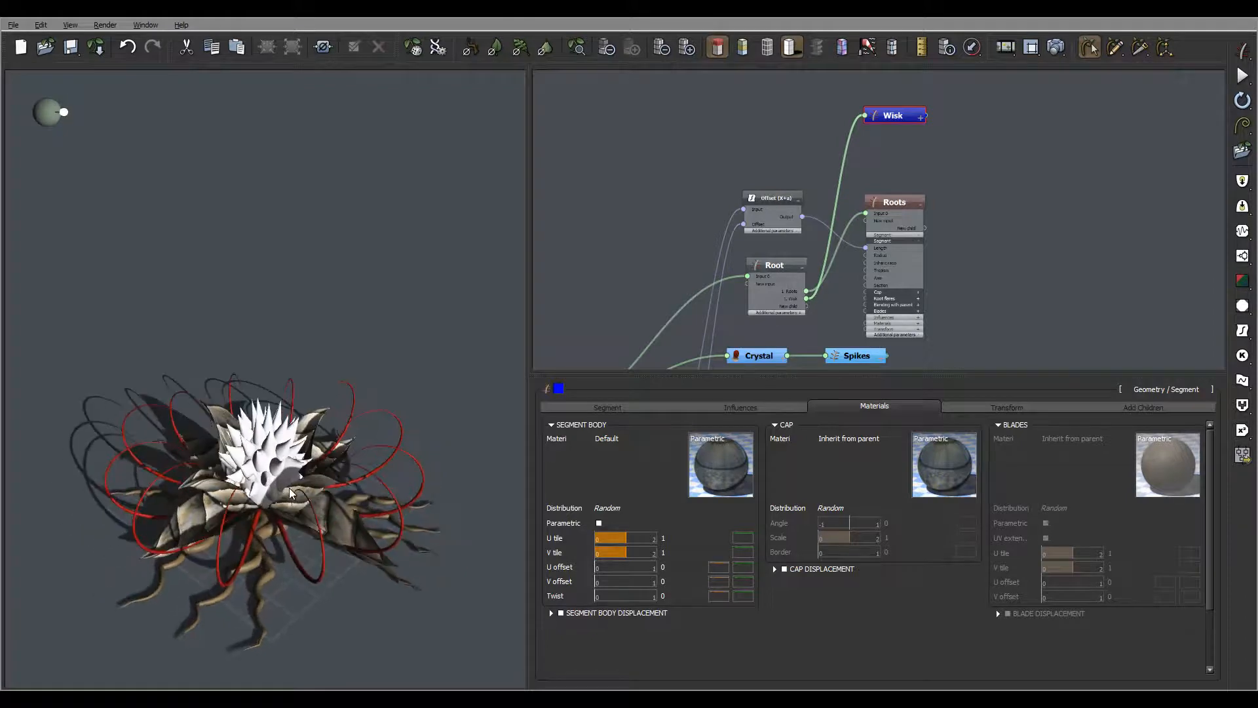
drag(348, 462, 298, 482)
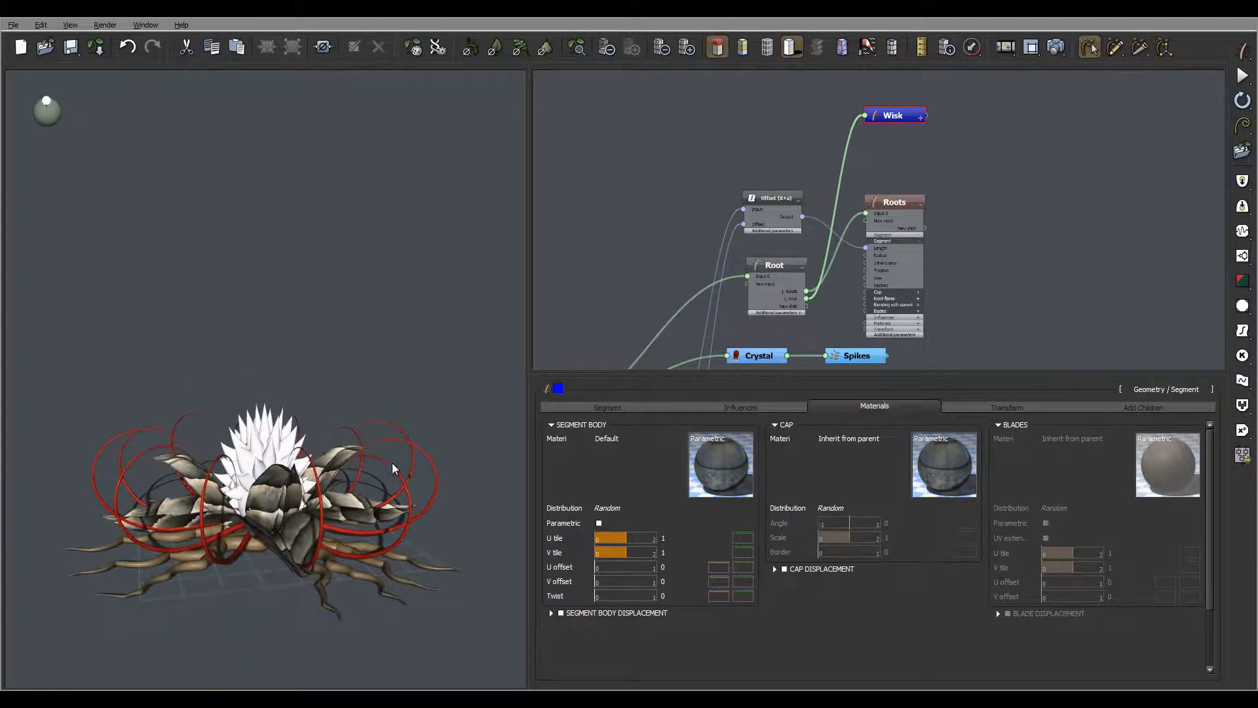
drag(396, 468, 498, 479)
middle_drag(1013, 195, 894, 243)
middle_drag(913, 195, 857, 219)
click(855, 192)
right_click(854, 192)
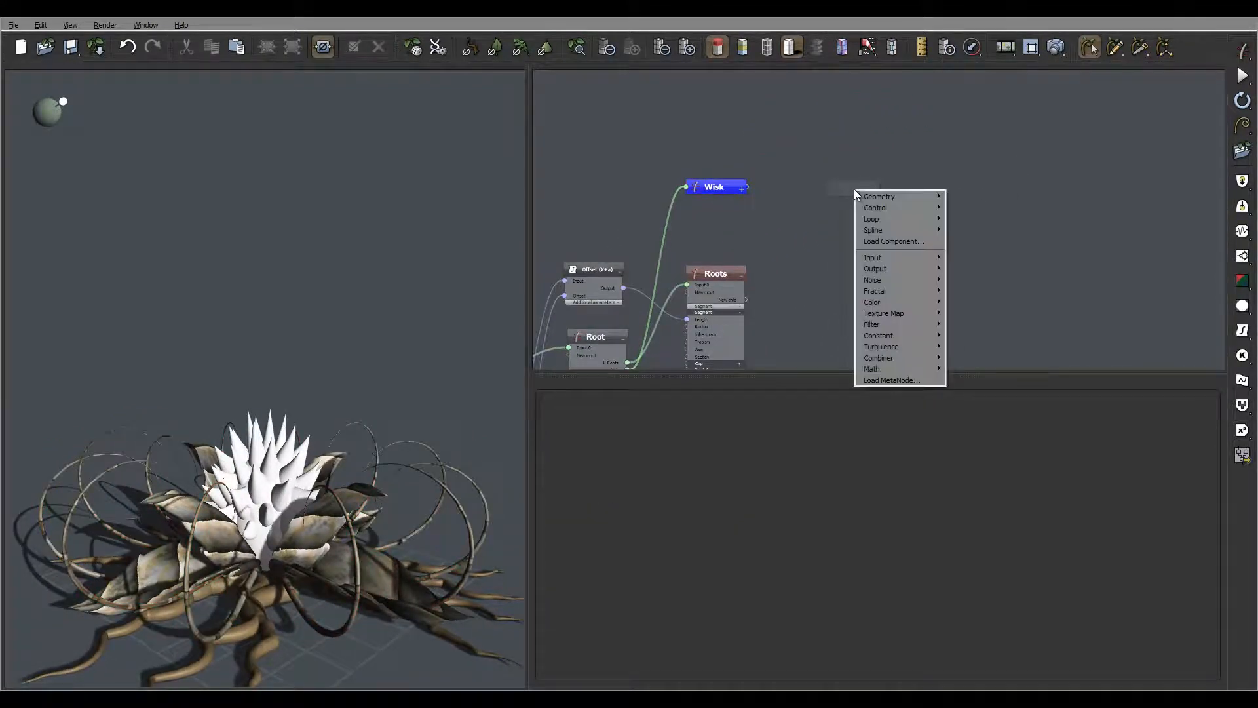
mouse_move(922, 200)
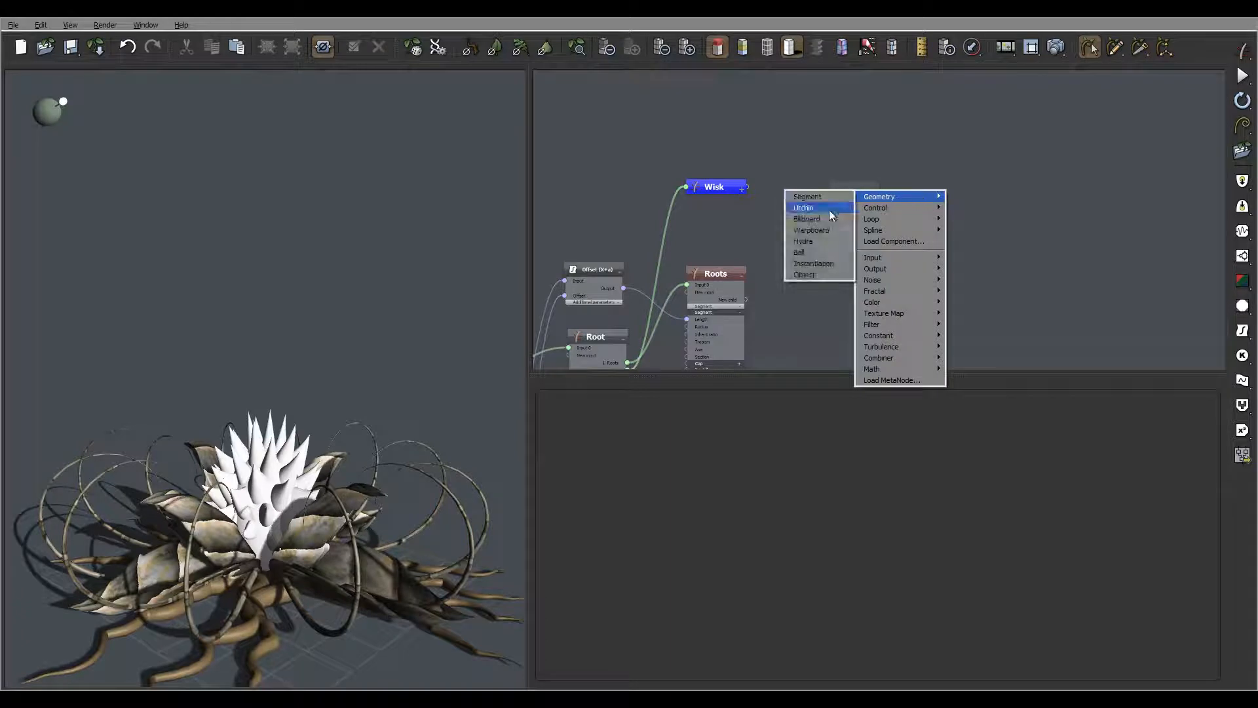
click(831, 250)
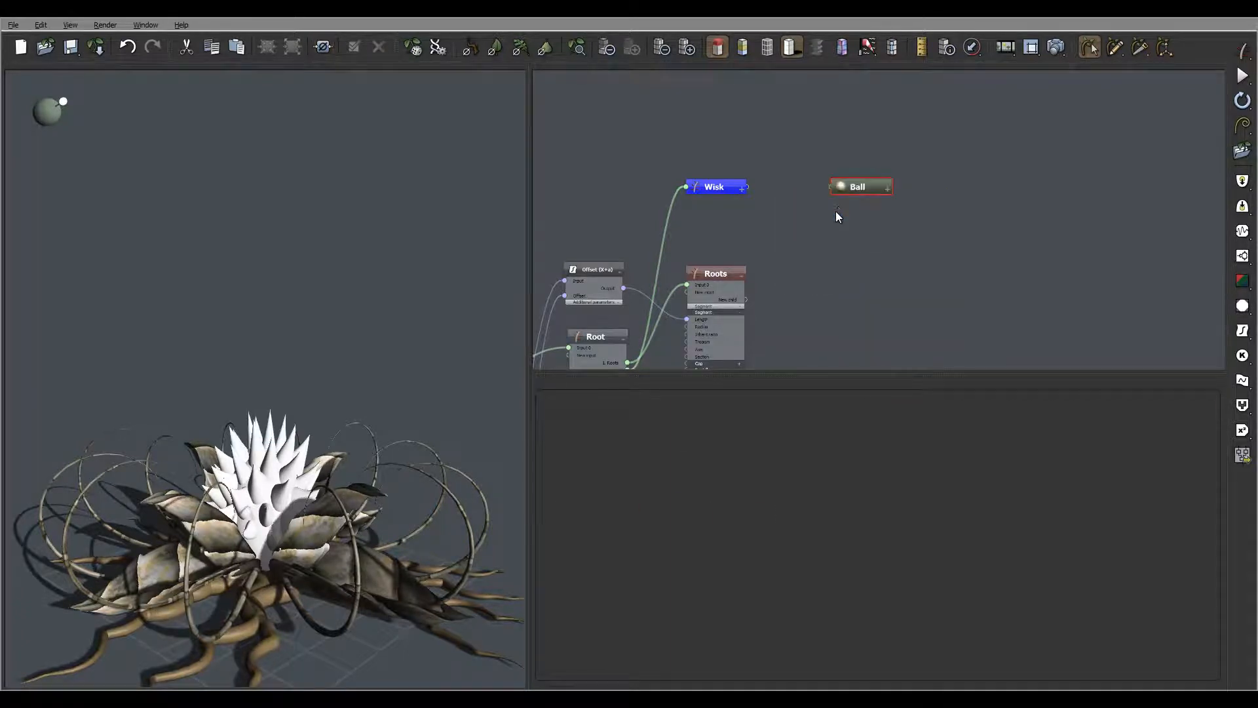
drag(831, 186, 745, 189)
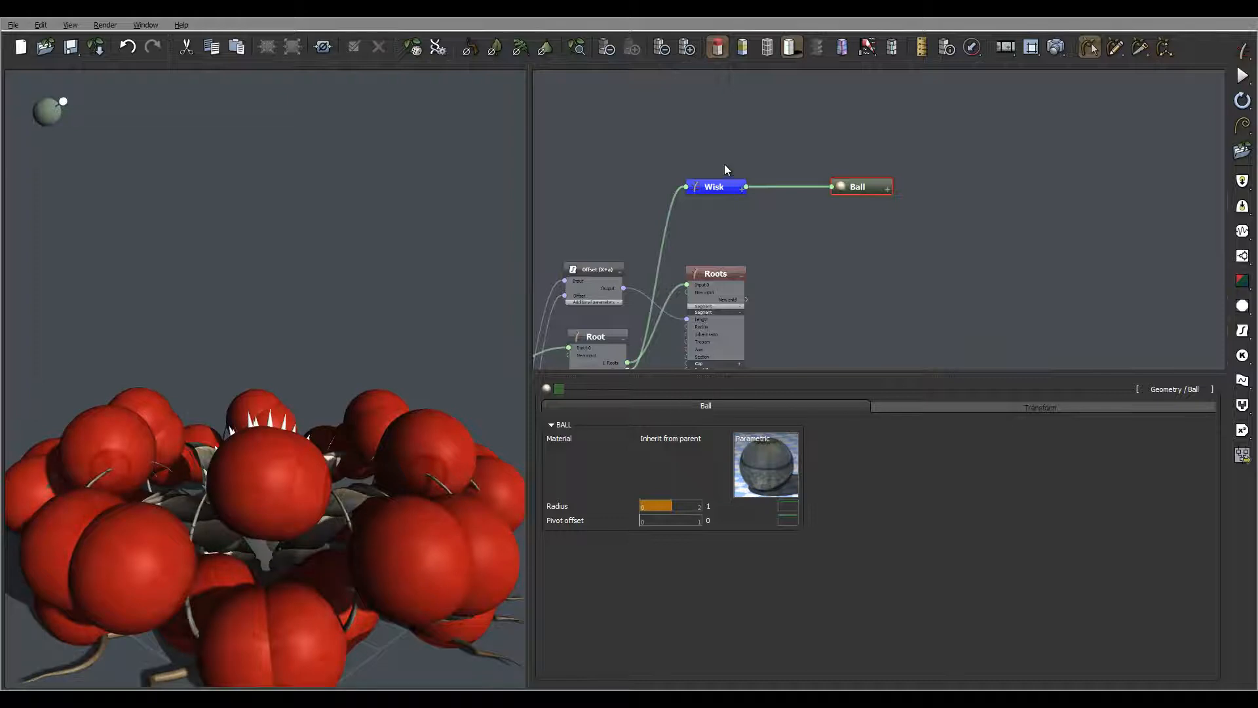
Set the Wisk segment's Ball children to start from the tip of the segment with an orientation angle of 0°
click(723, 190)
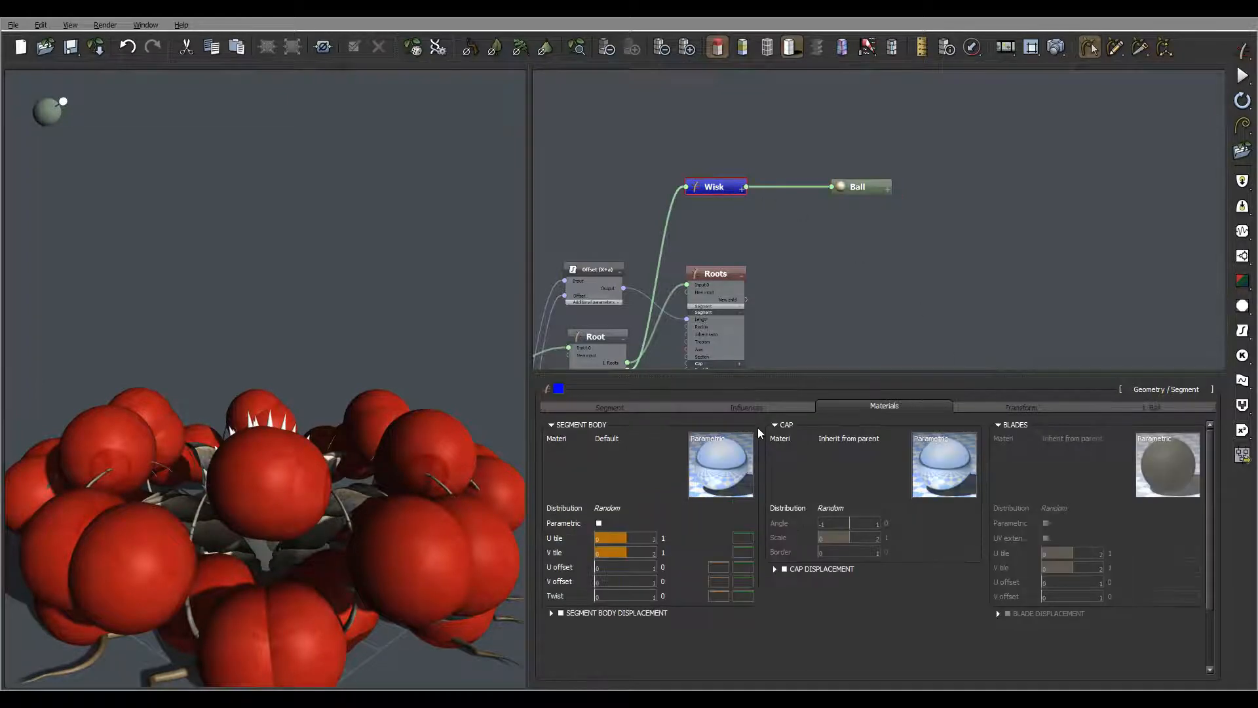
click(1154, 407)
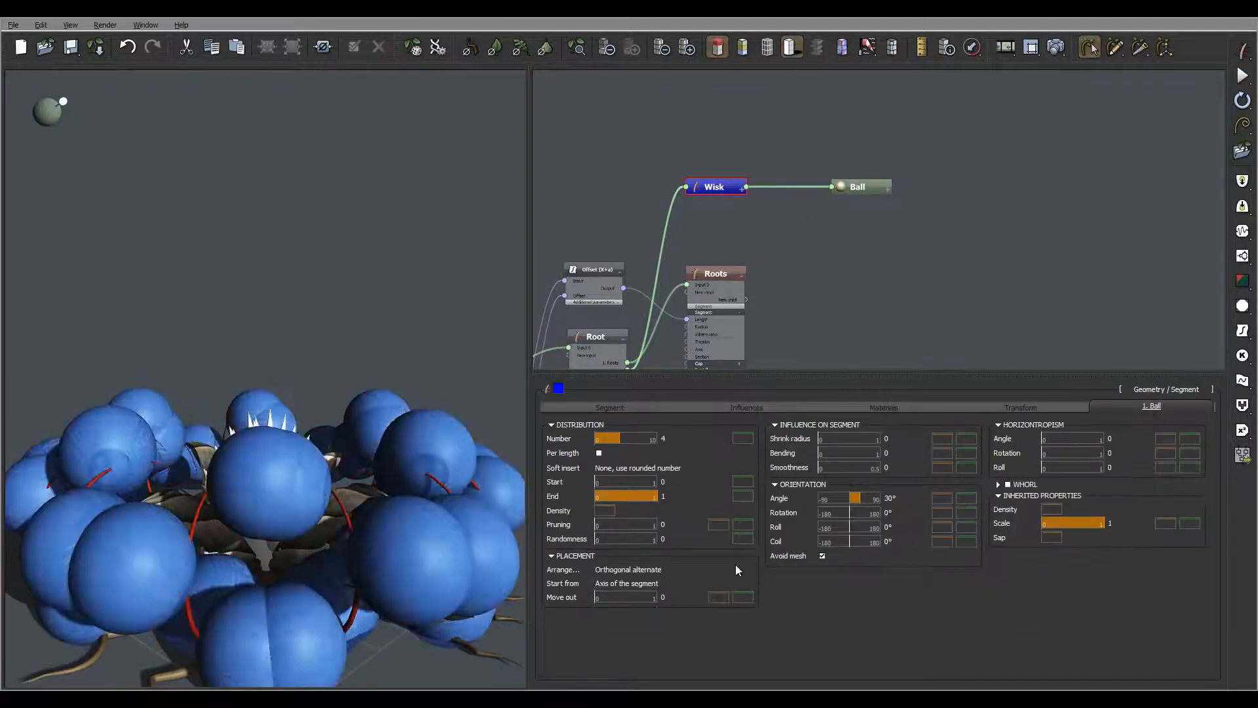
click(654, 581)
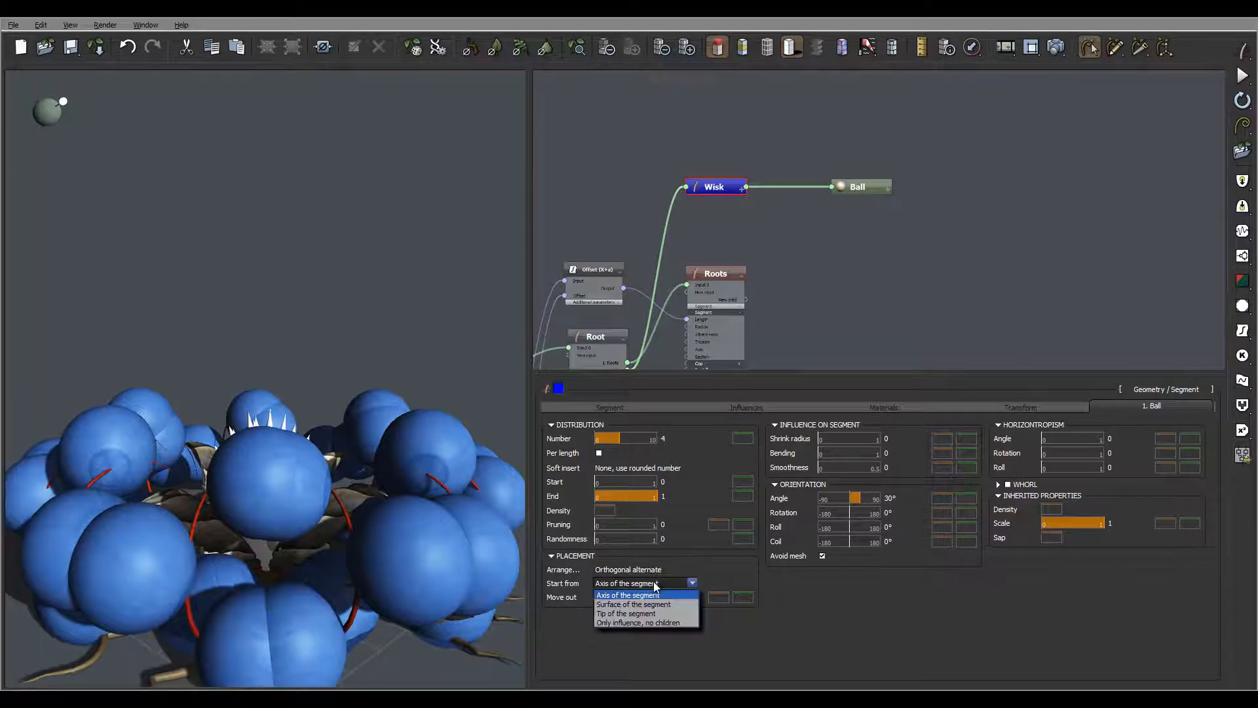
click(657, 613)
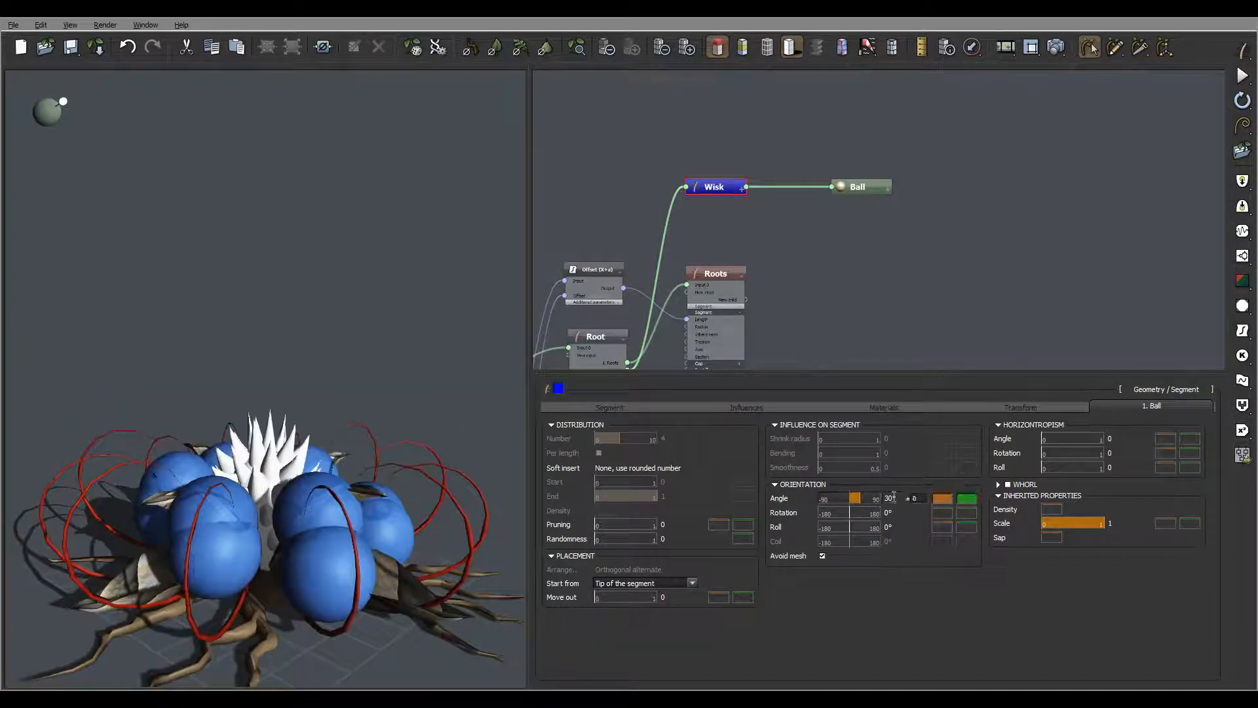
click(892, 499)
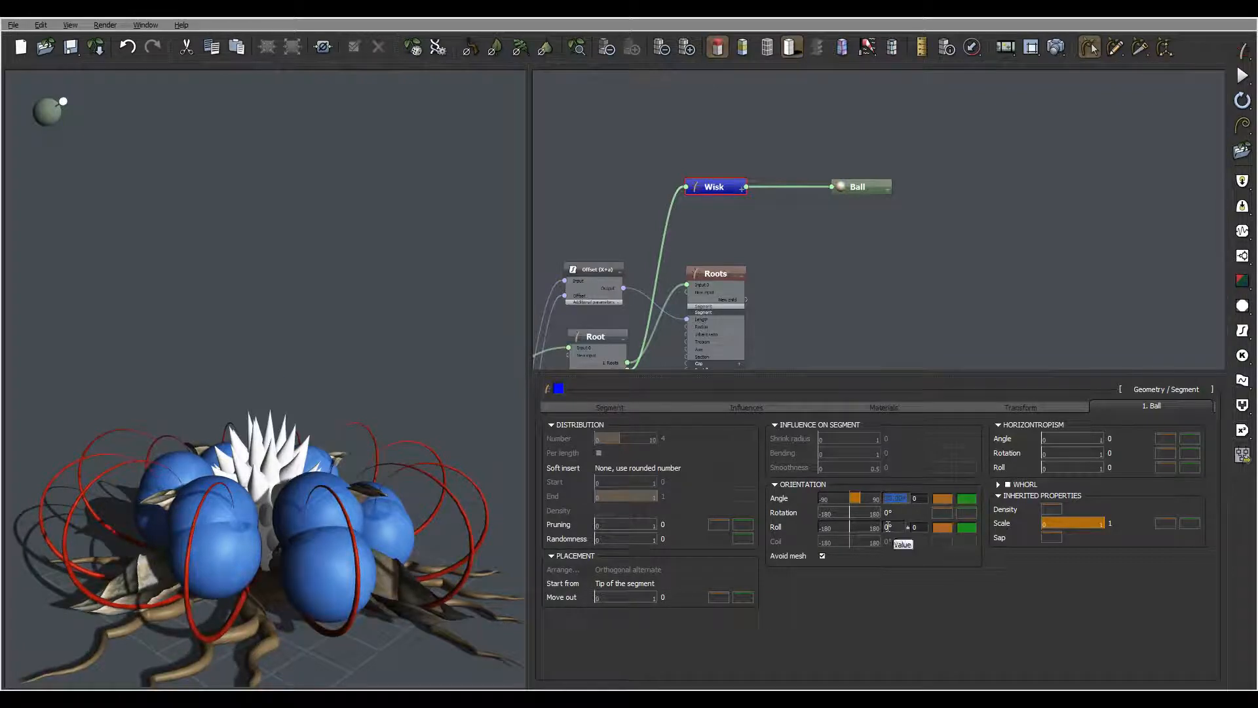
text(0)
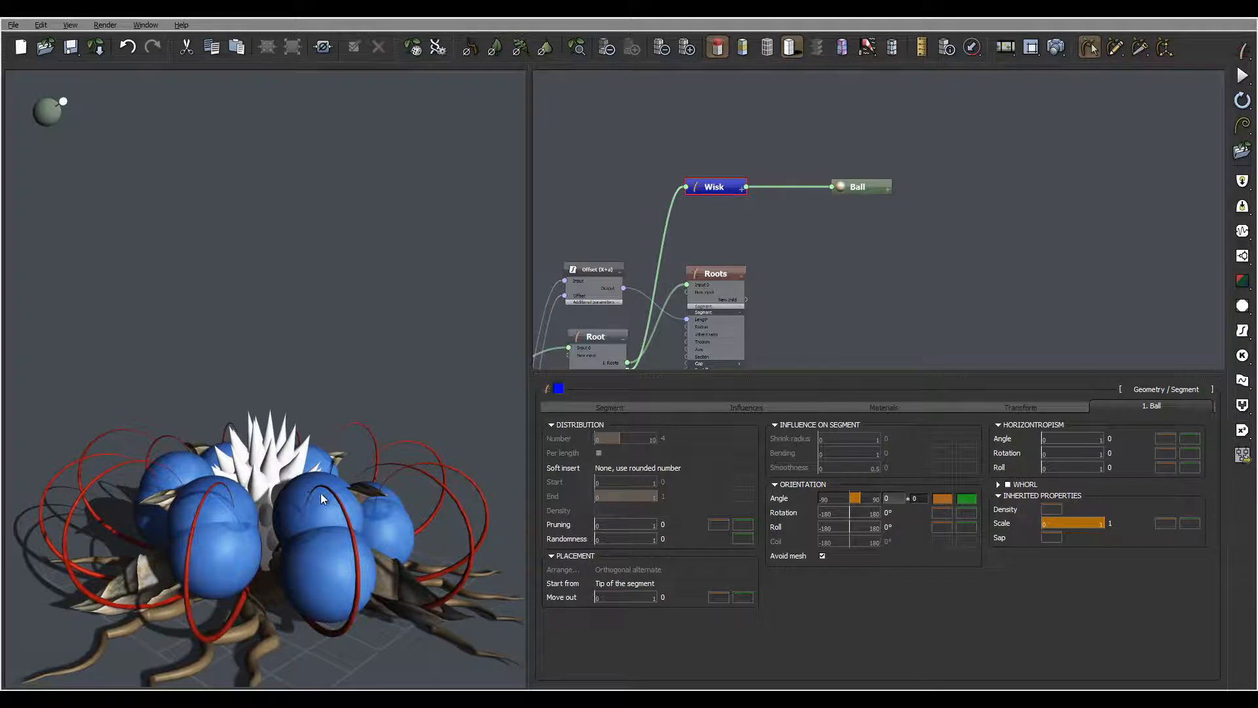
Set the radius of the Ball node to 0.1
mouse_move(320, 493)
right_down()
mouse_move(294, 500)
mouse_move(366, 497)
mouse_move(356, 477)
mouse_move(380, 459)
right_up()
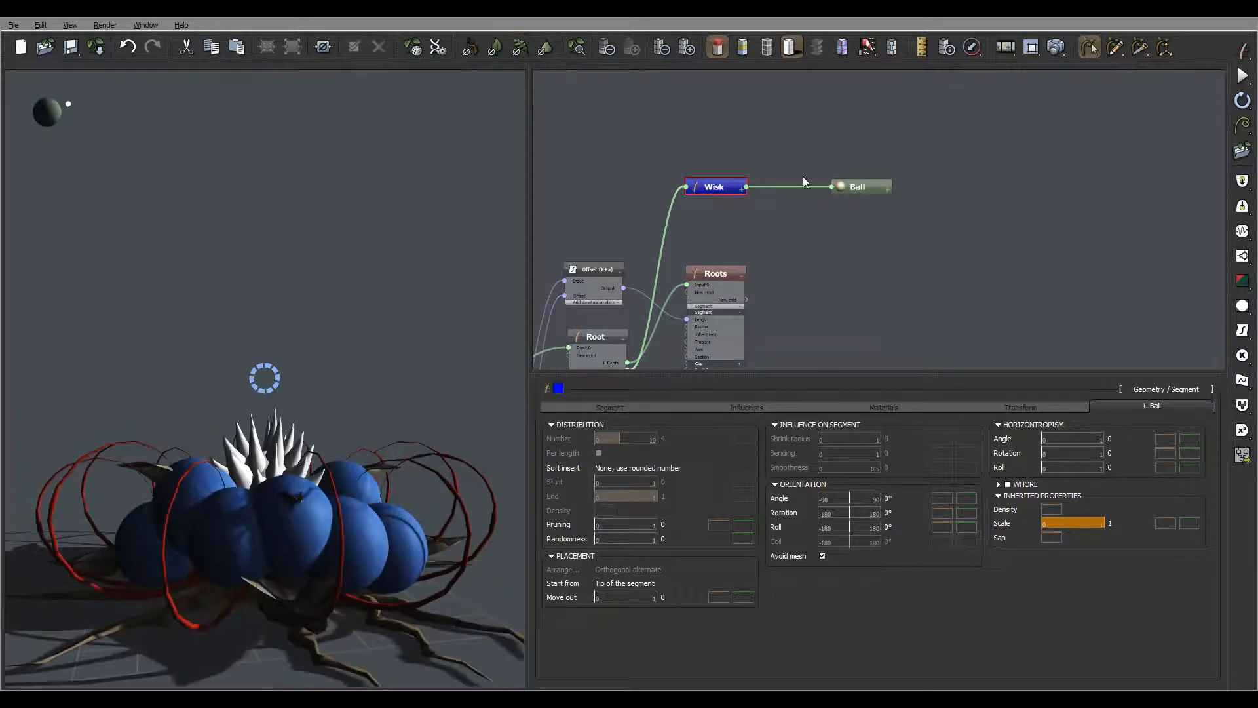
click(874, 187)
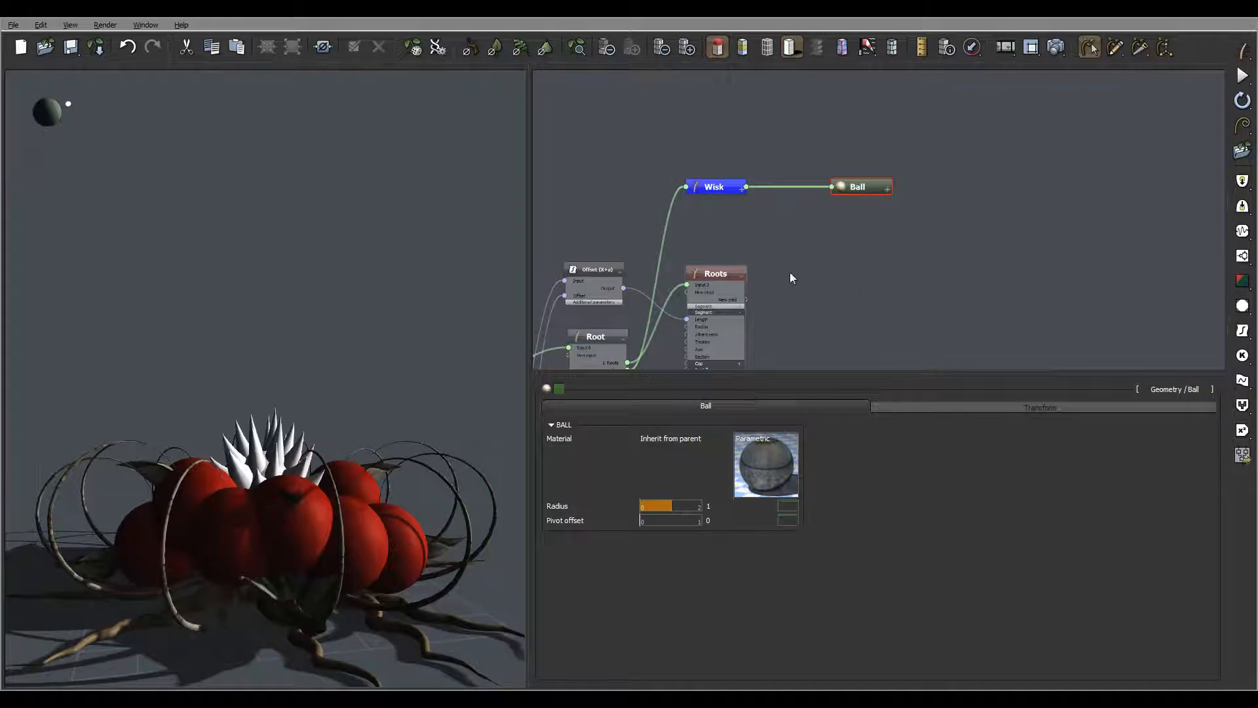
click(788, 506)
text(0.1)
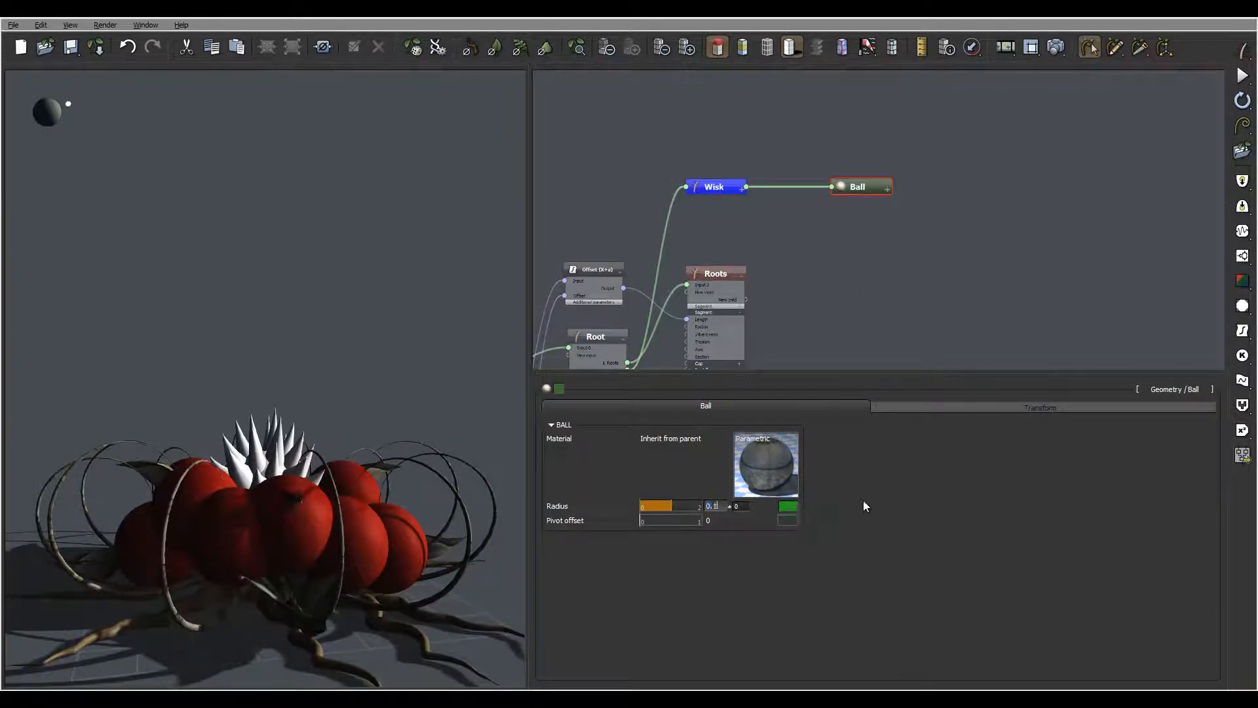
key(Return)
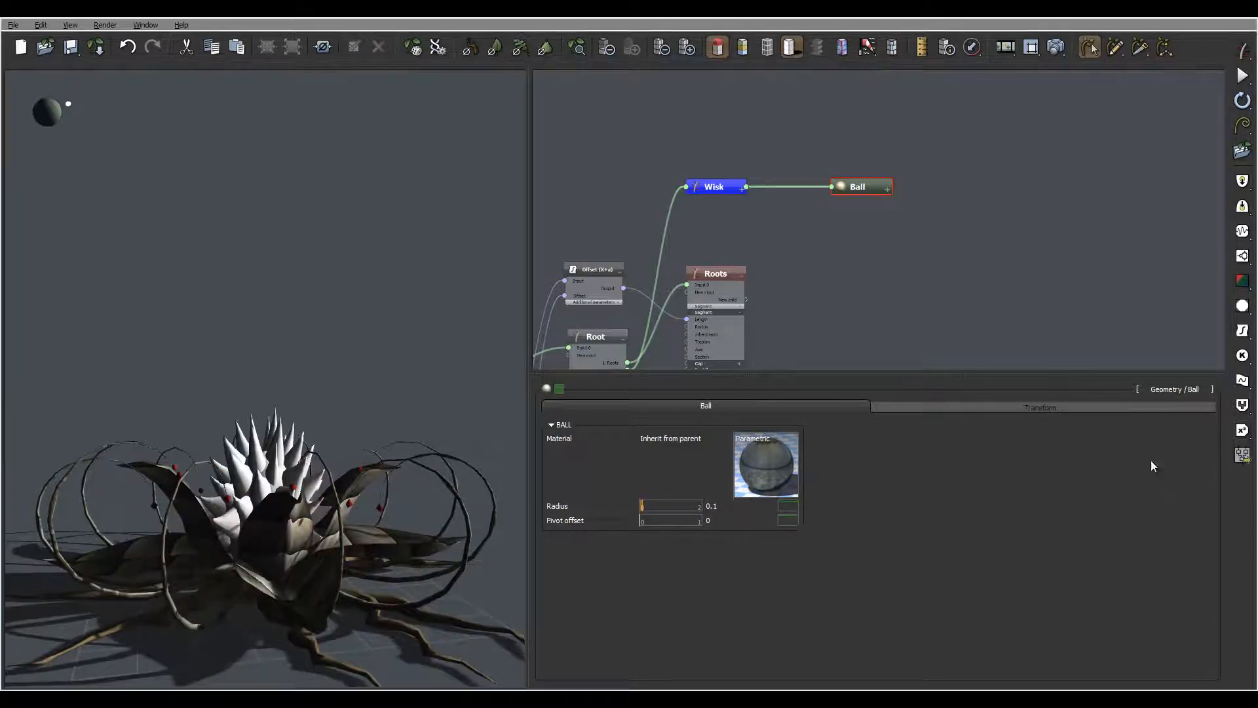
Assign the Diamond material from the Glasses collection to the Ball node
drag(404, 474, 309, 453)
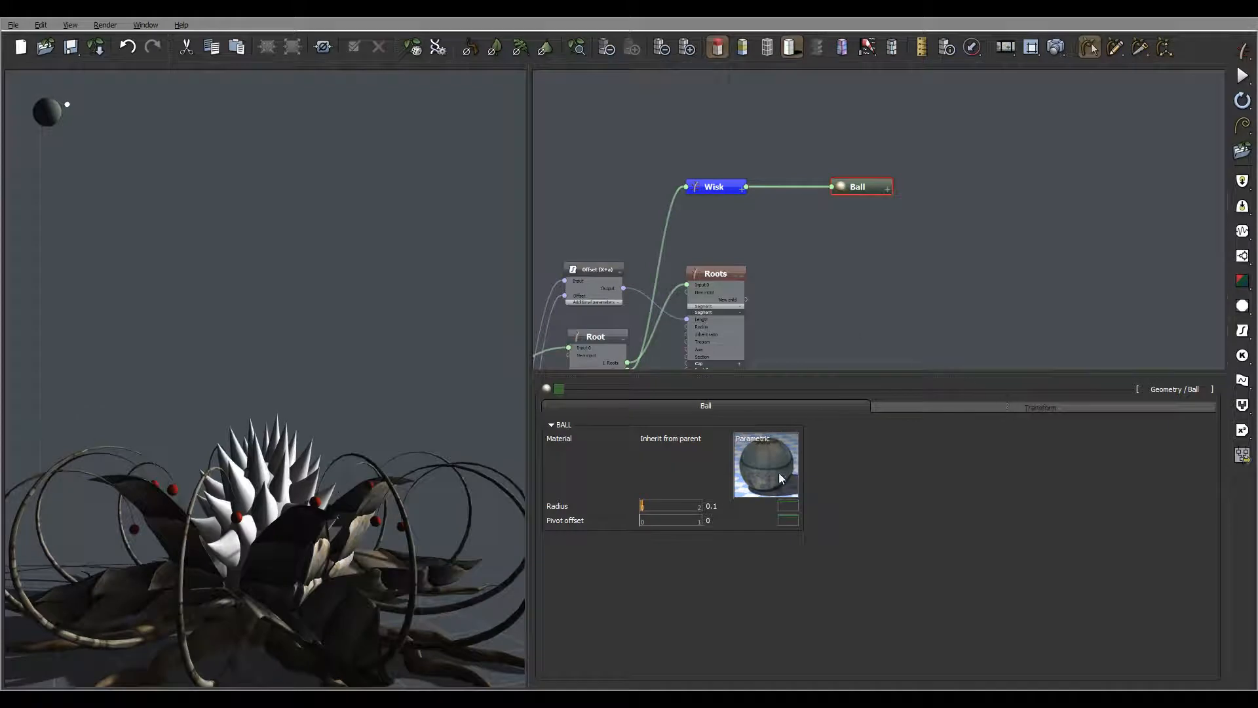
click(744, 492)
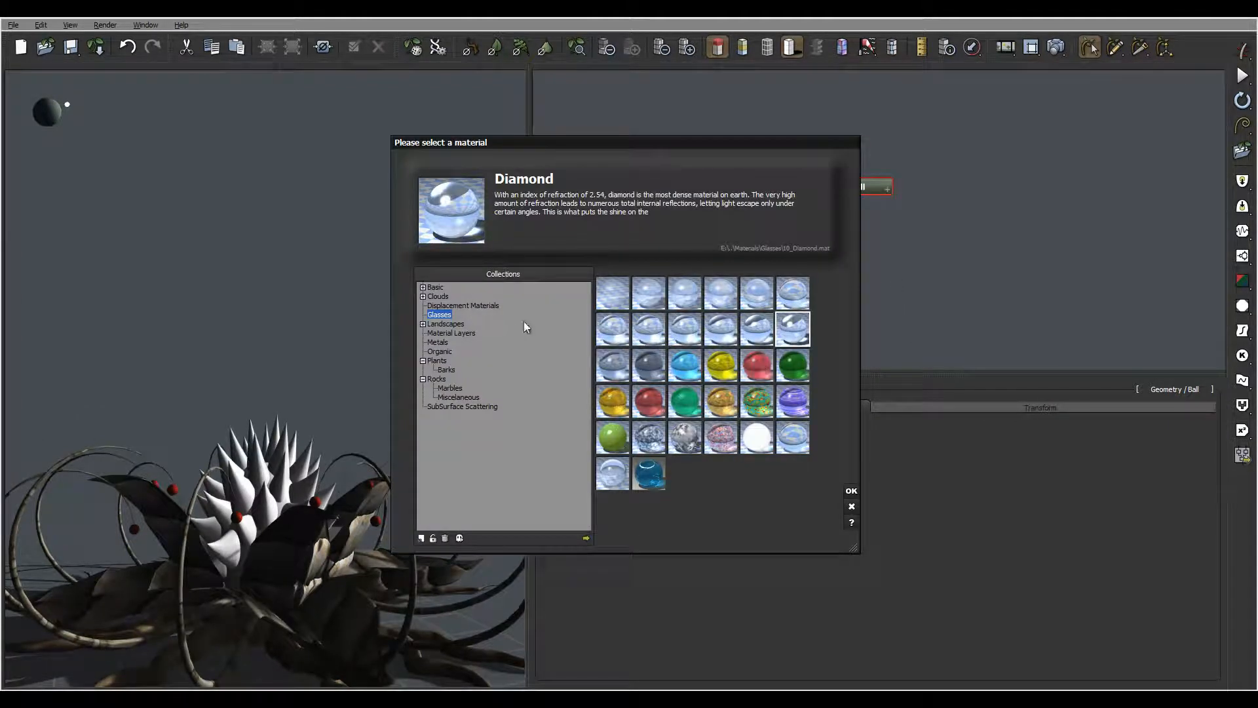
click(853, 491)
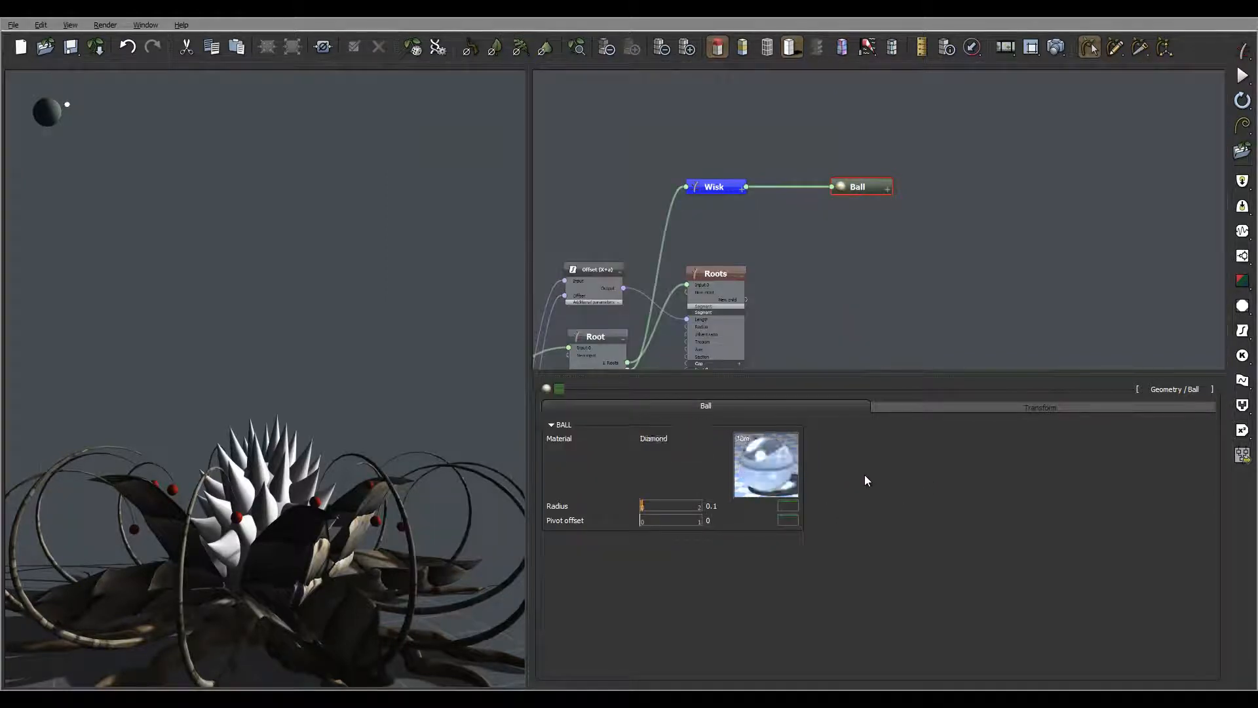
Edit the ball's Diamond material, setting its transparency fading out to 79% and slightly lowering its global transparency
double_click(773, 474)
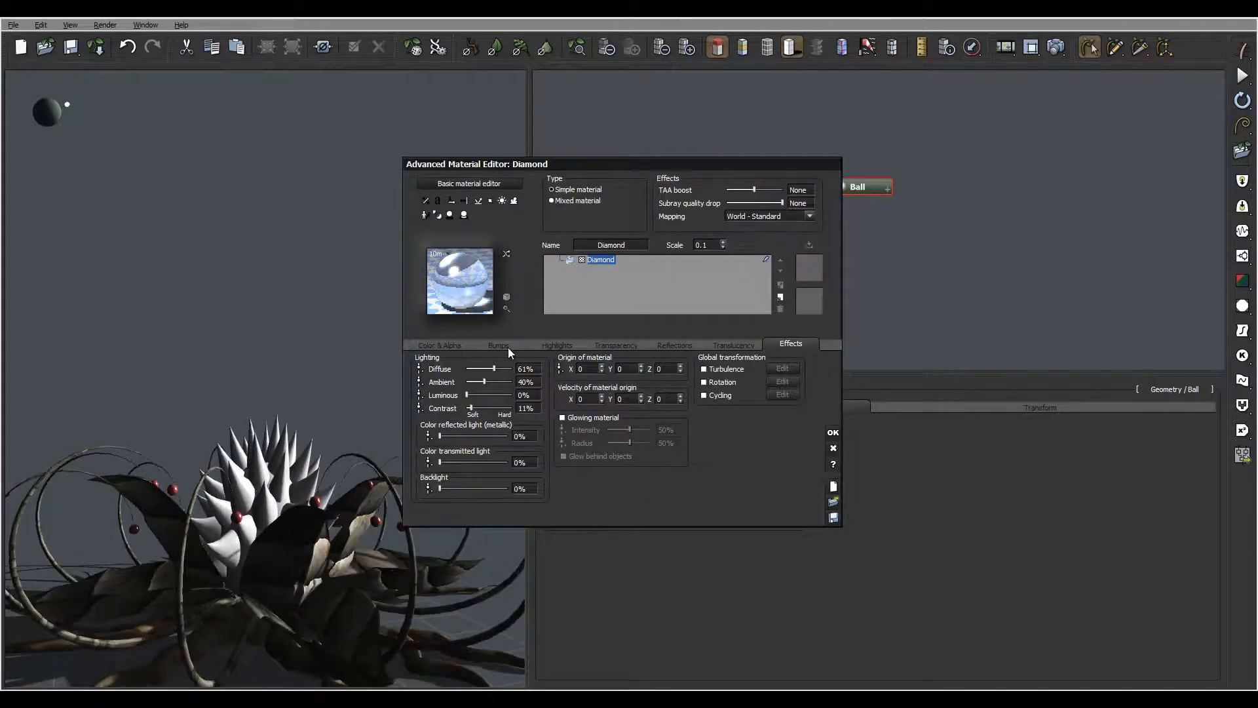
click(604, 344)
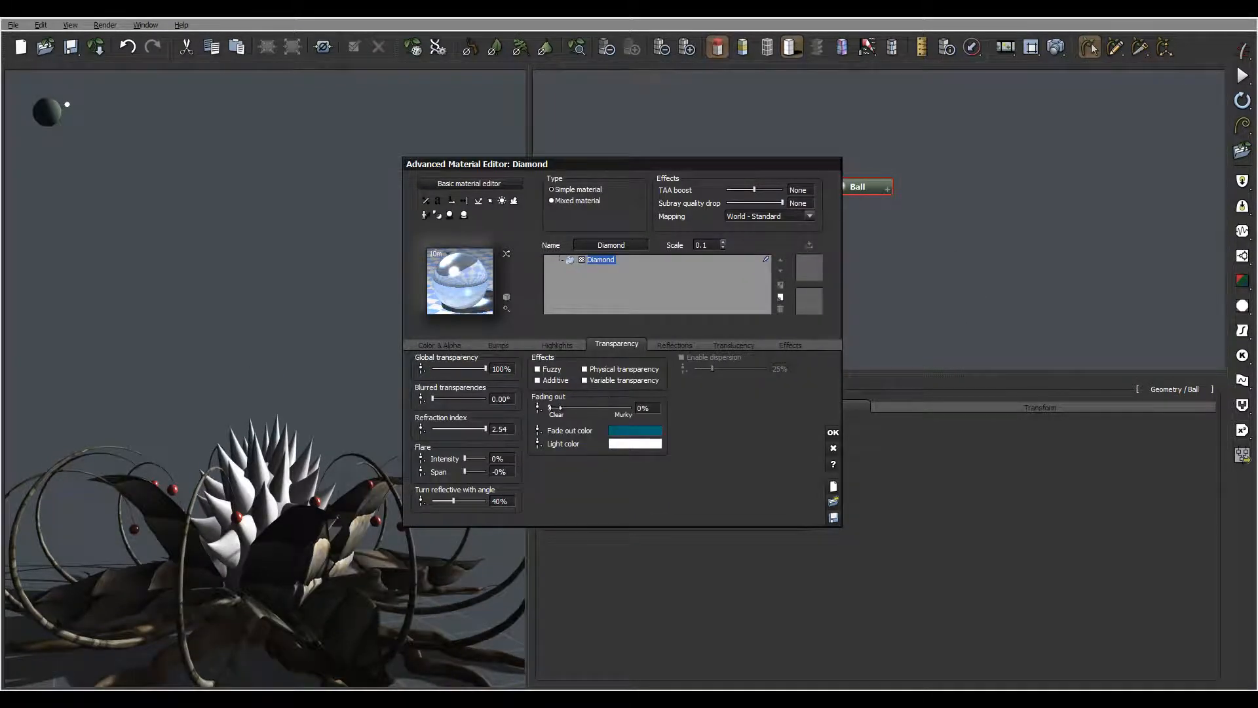
drag(550, 408, 622, 400)
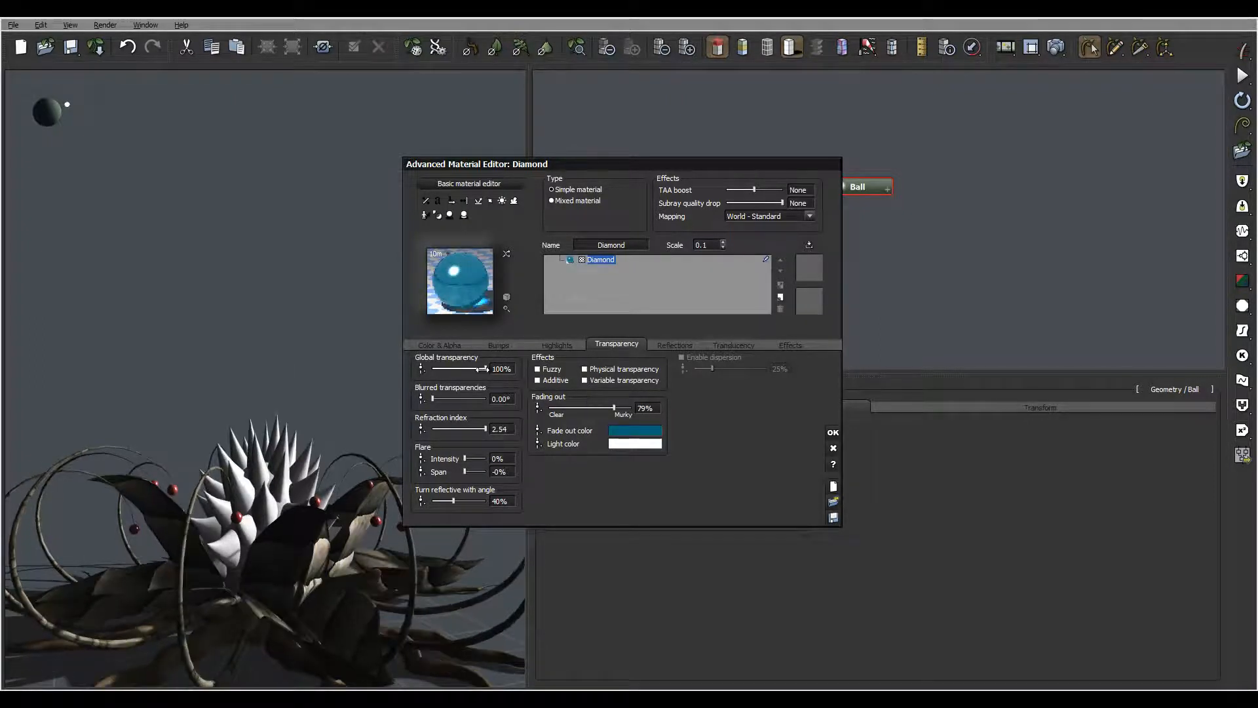
drag(483, 369, 473, 369)
Set the ball material's lighting to 81% luminous, 72% ambient and 80% diffuse, and accept the material
click(801, 344)
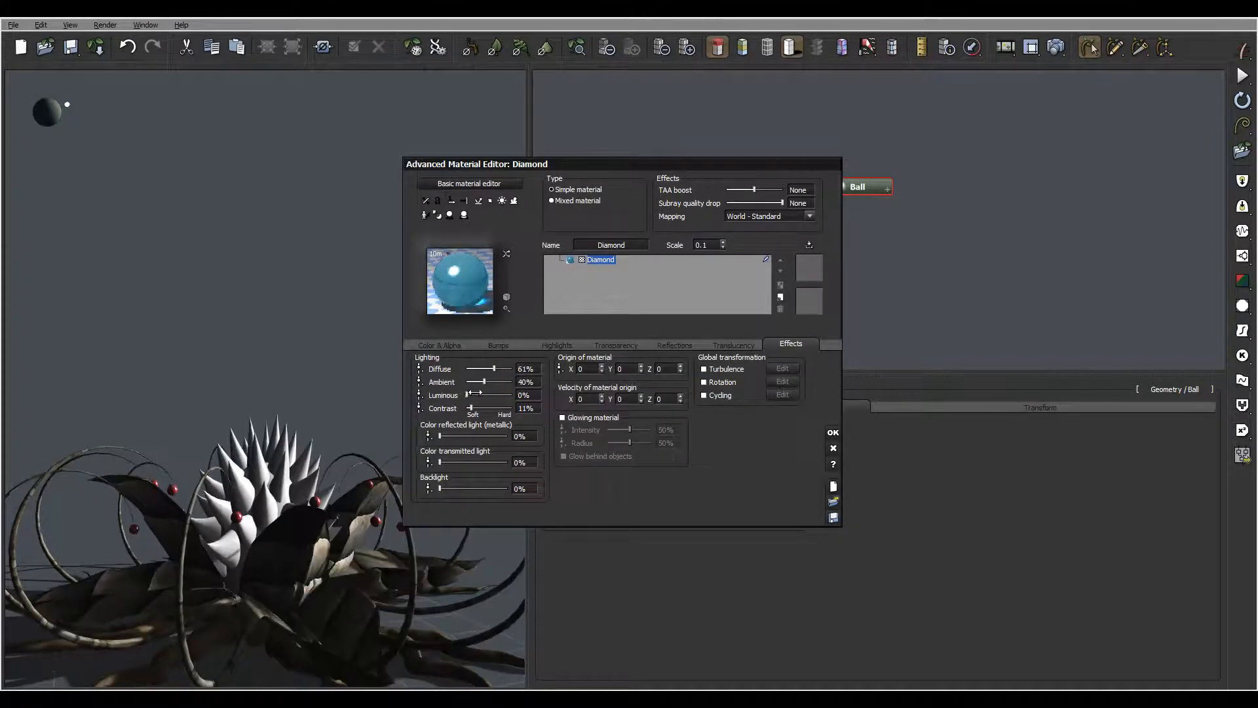
drag(474, 394, 503, 395)
drag(493, 382, 500, 382)
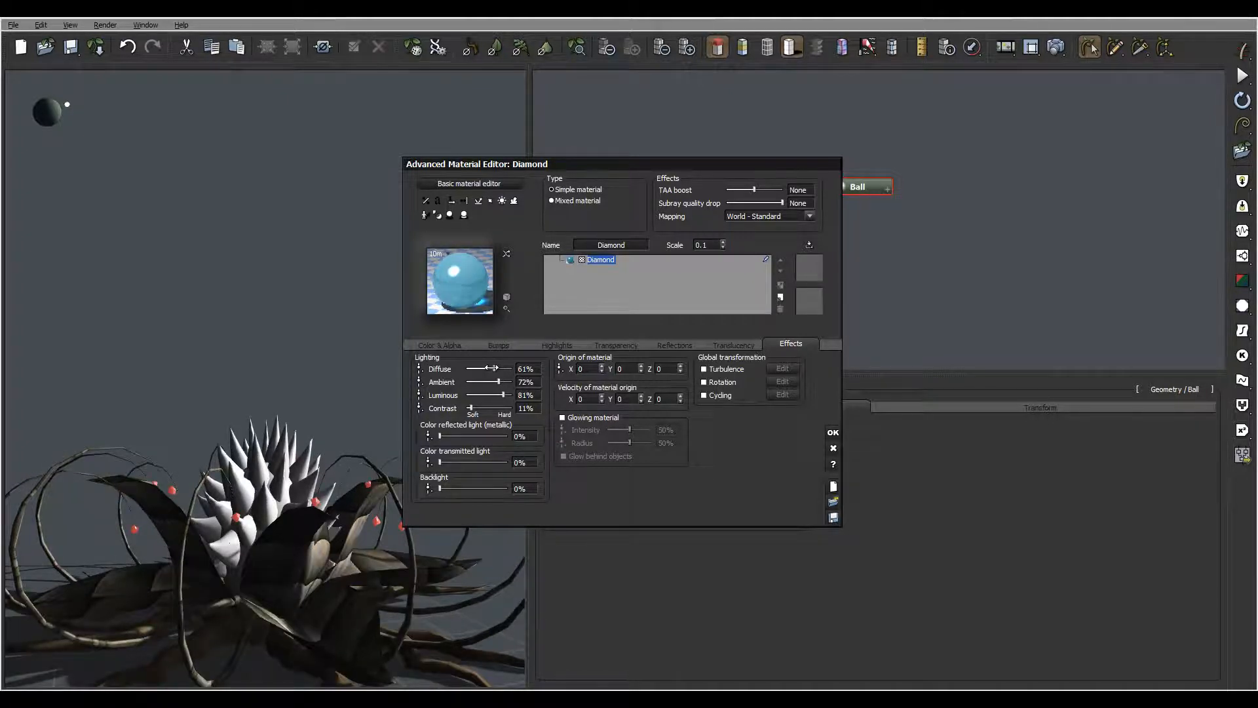
drag(501, 368, 504, 369)
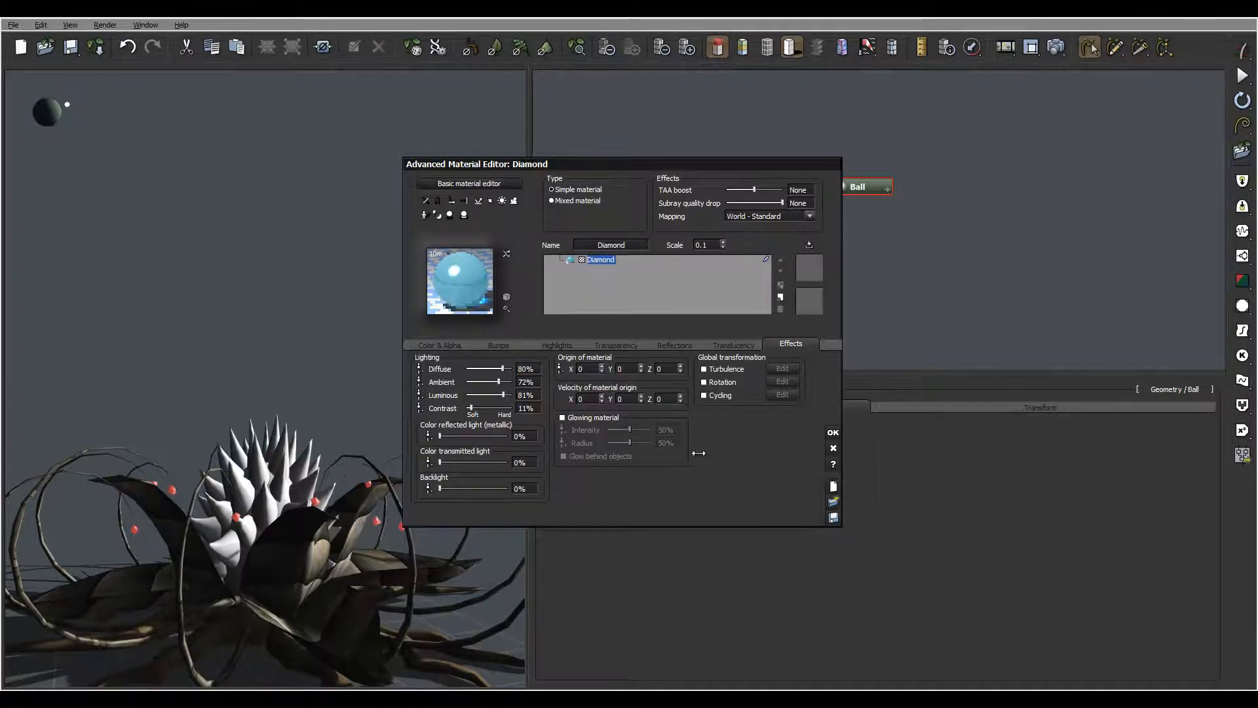
click(832, 433)
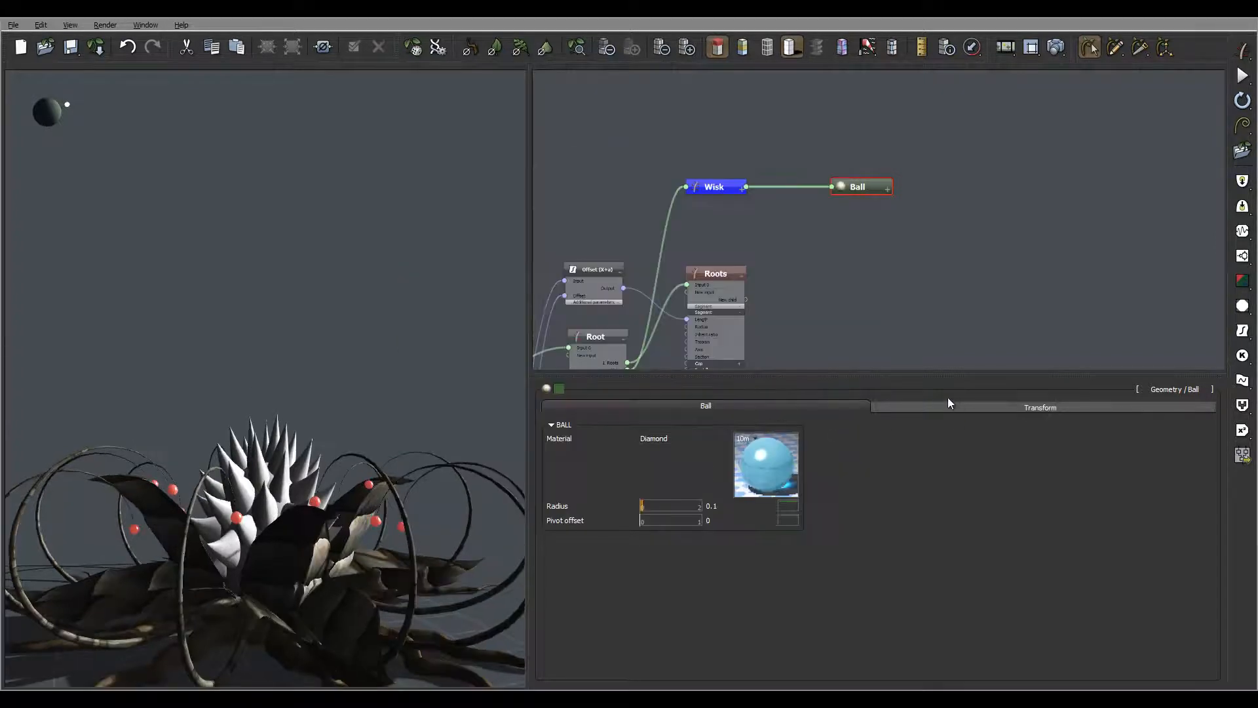
Edit the Crystal node's Diamond material, setting its transparency fading out to 78%, global transparency to 78% and refraction index to 1.87
drag(414, 361, 363, 384)
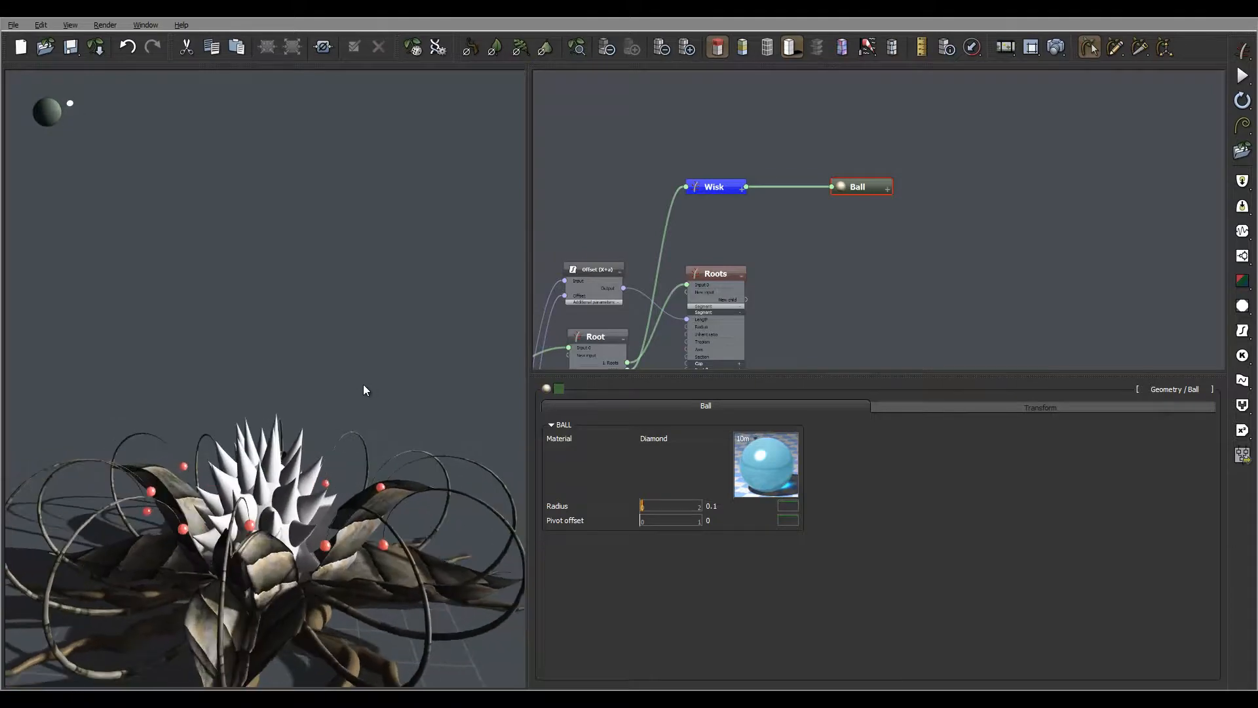
middle_drag(809, 209, 868, 133)
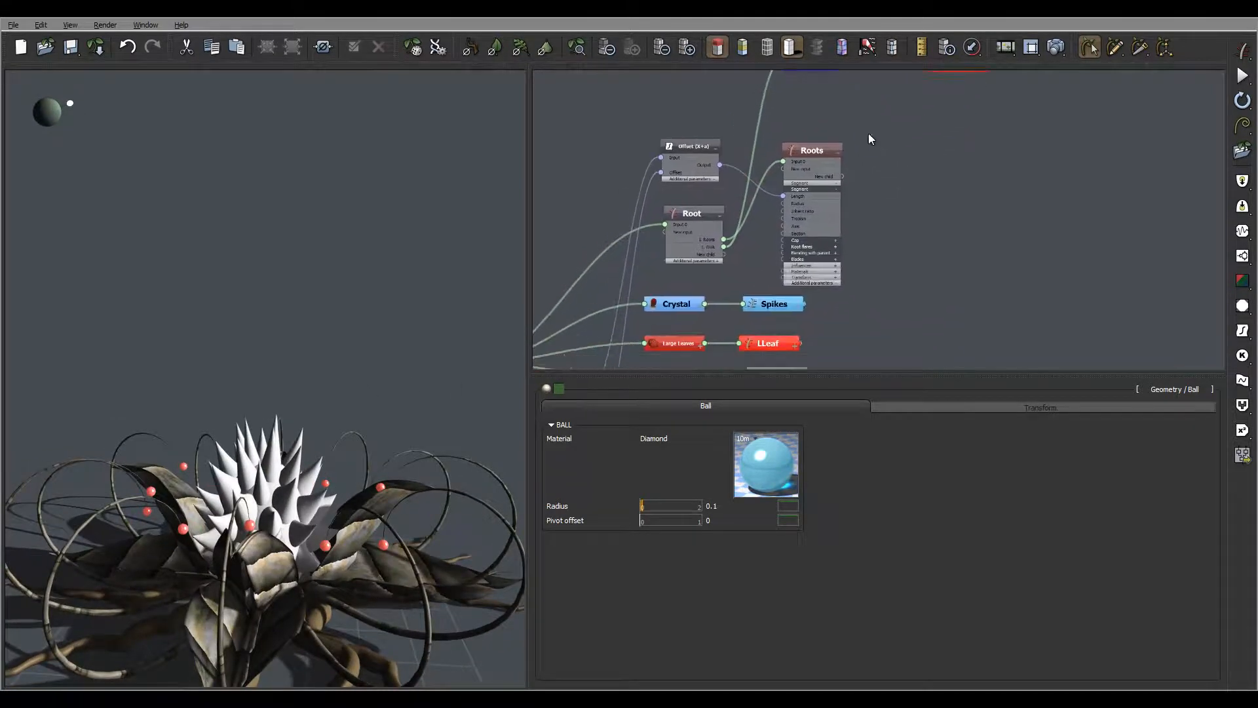
click(690, 305)
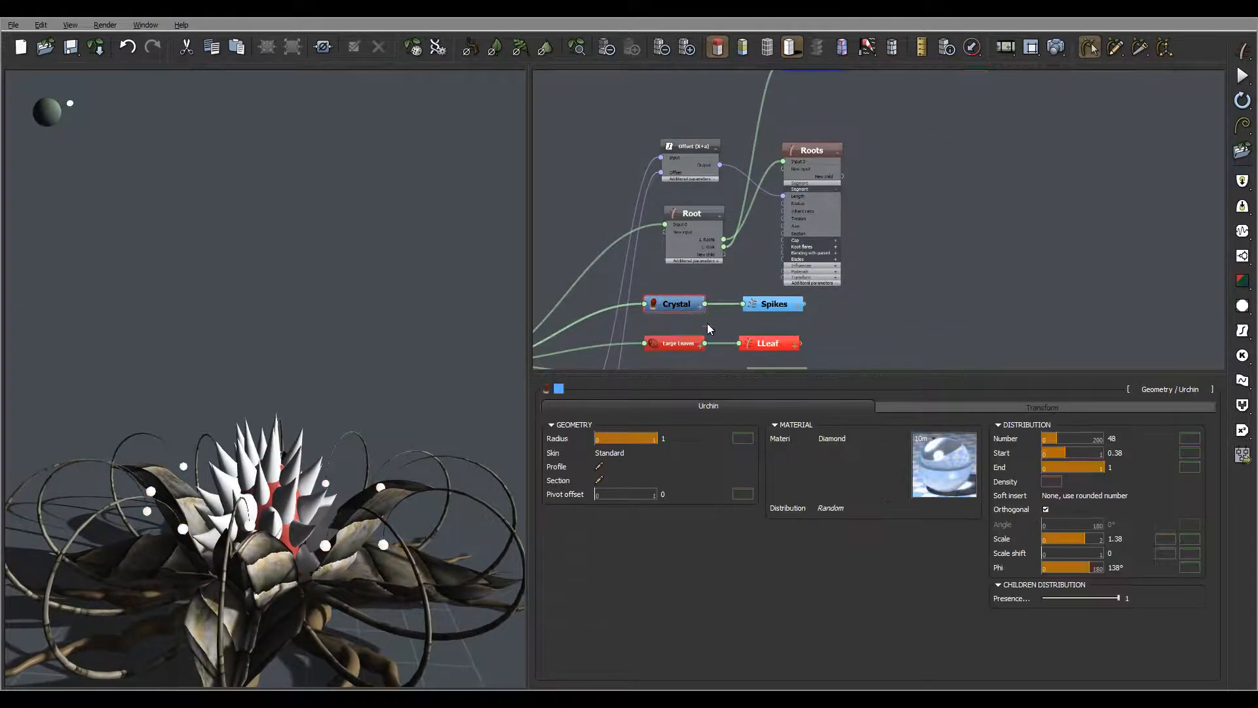
double_click(947, 471)
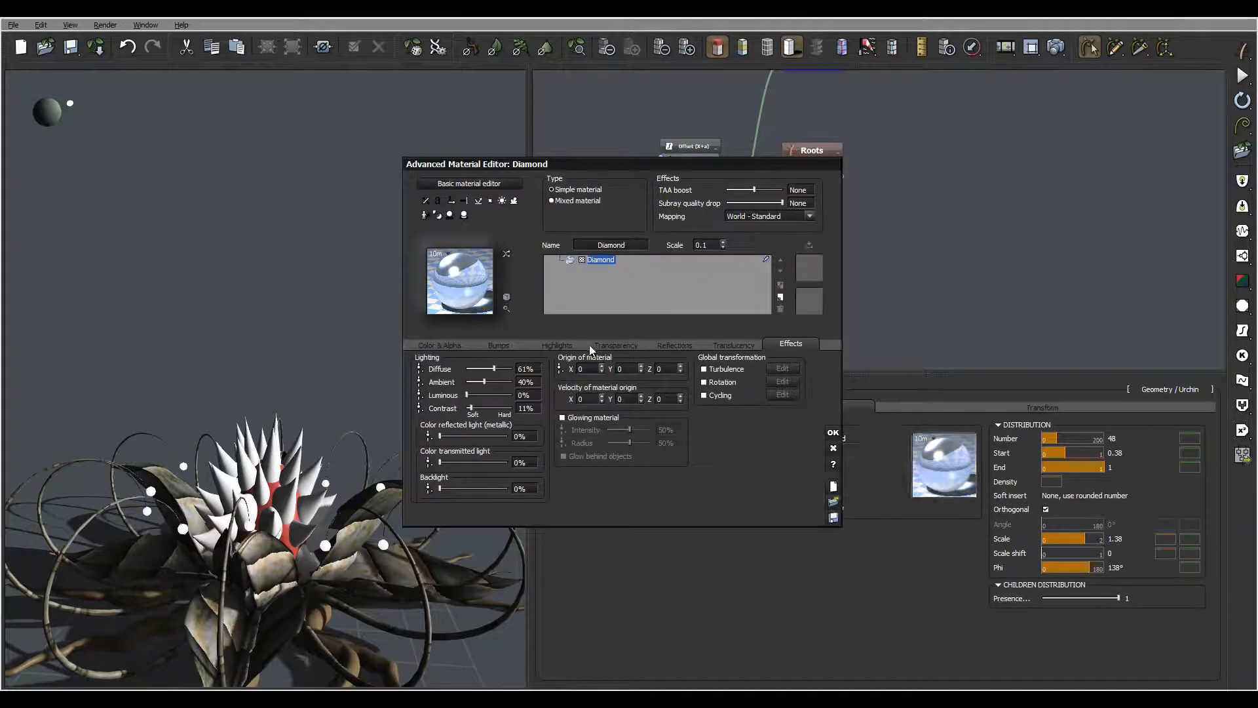
click(611, 345)
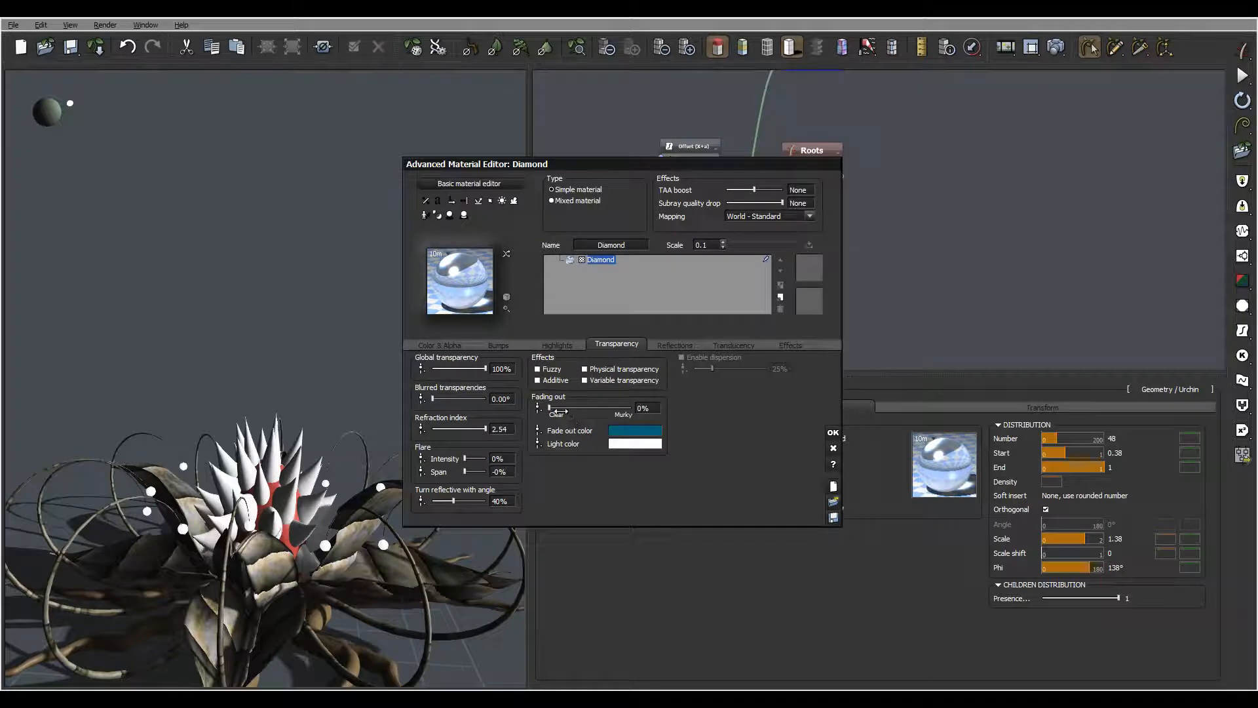
drag(558, 411, 606, 408)
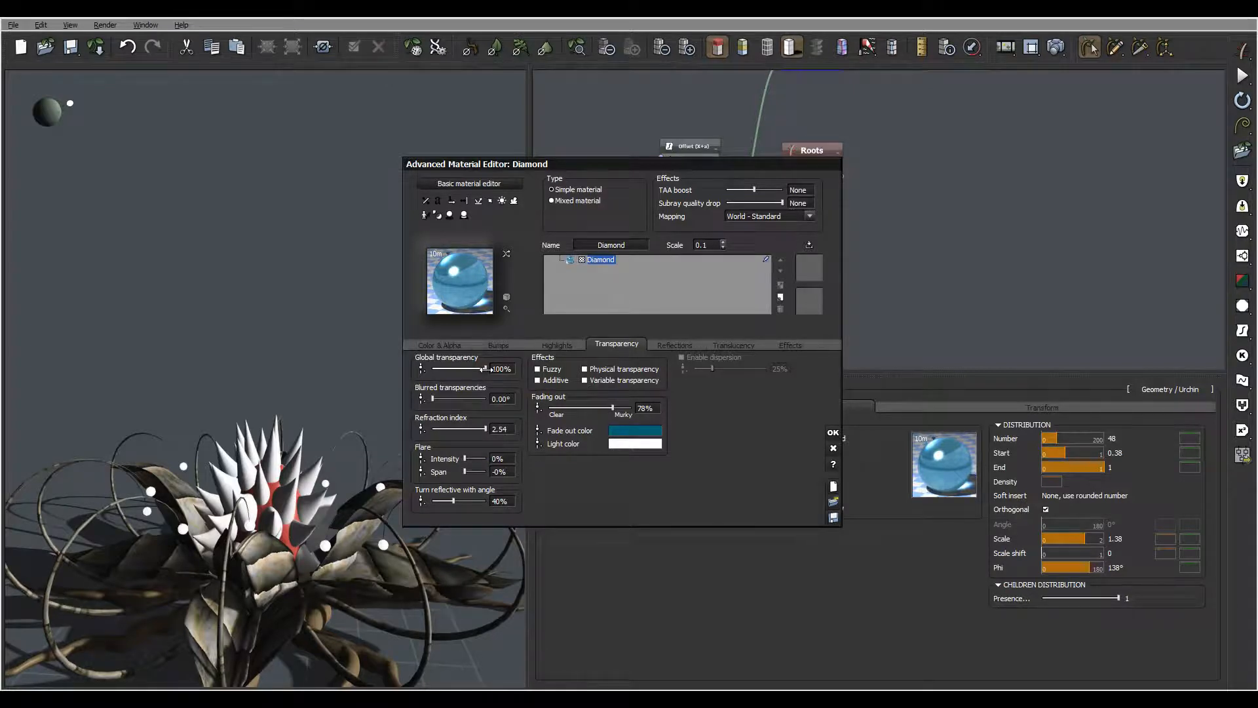
drag(485, 369, 474, 369)
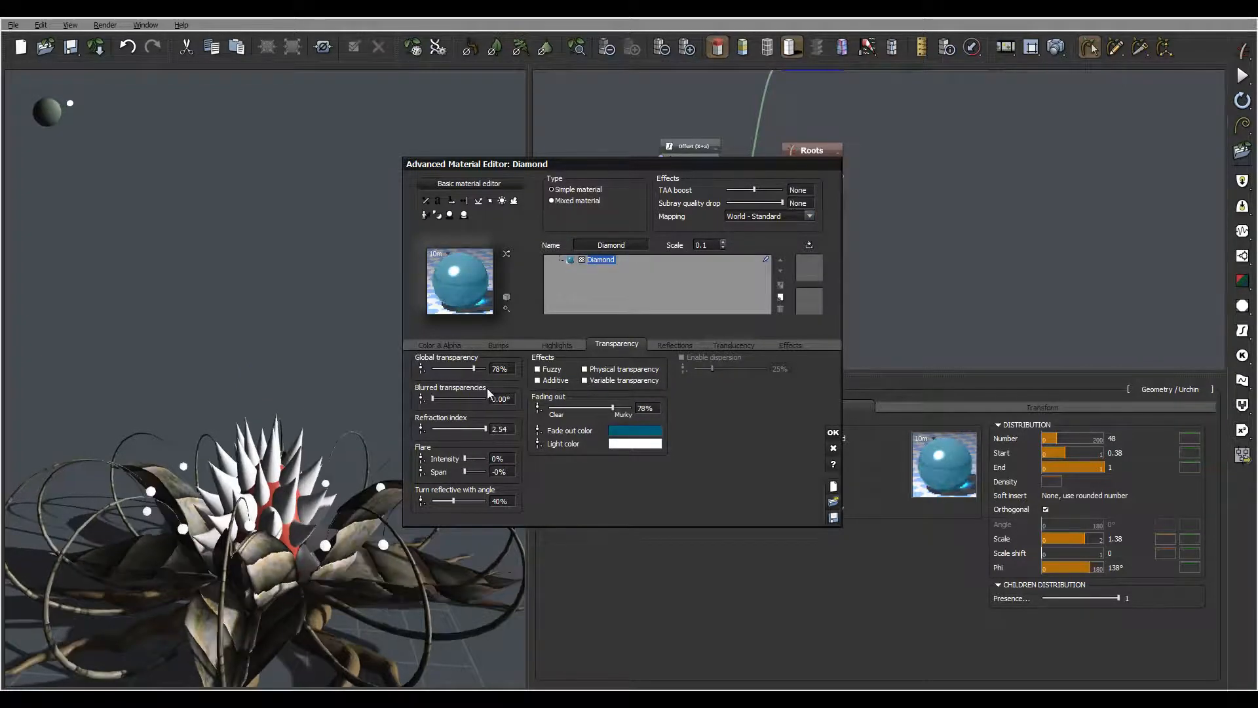
drag(485, 430, 480, 430)
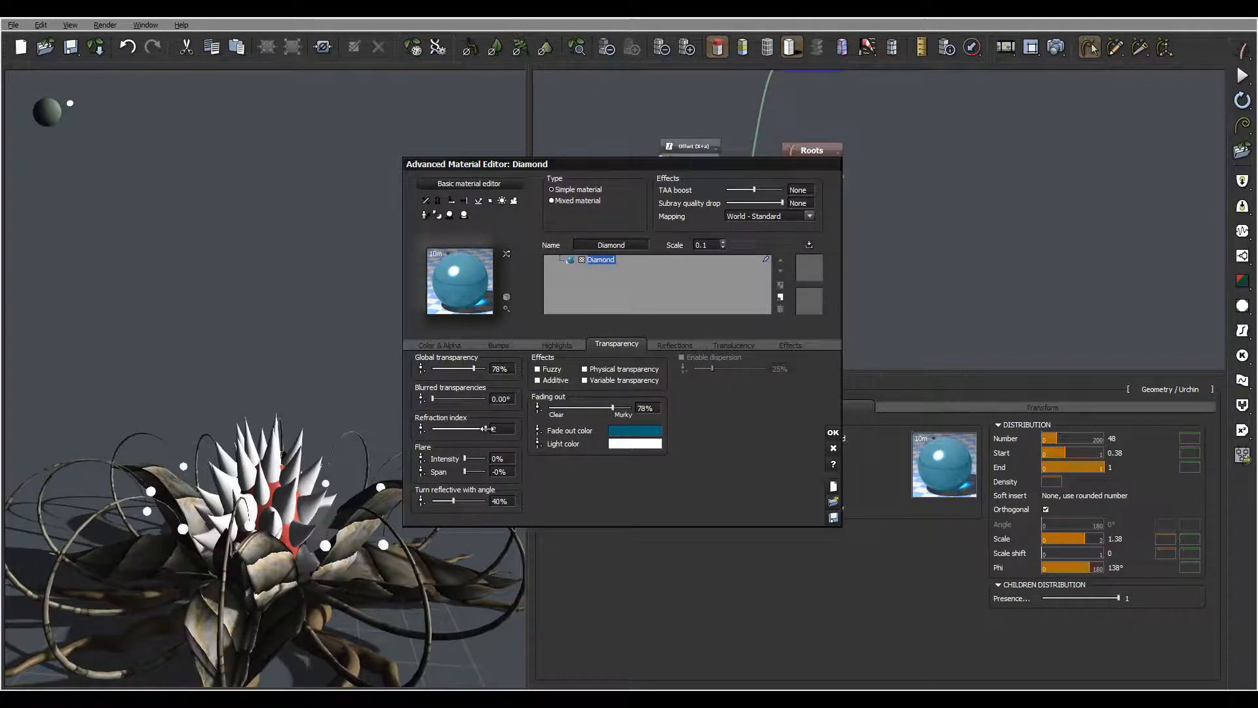
drag(489, 428, 481, 429)
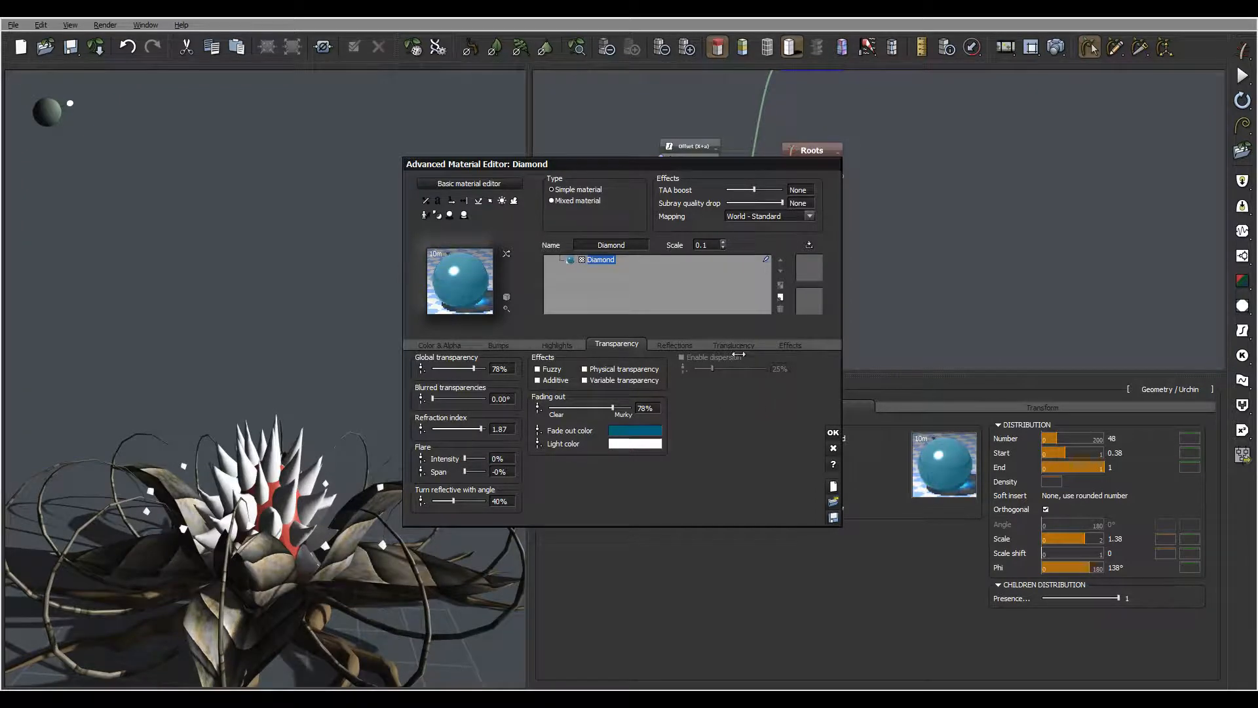
Set the crystal material's lighting to 96% luminous, 76% ambient and 80% diffuse, with 73% color reflected light
click(794, 344)
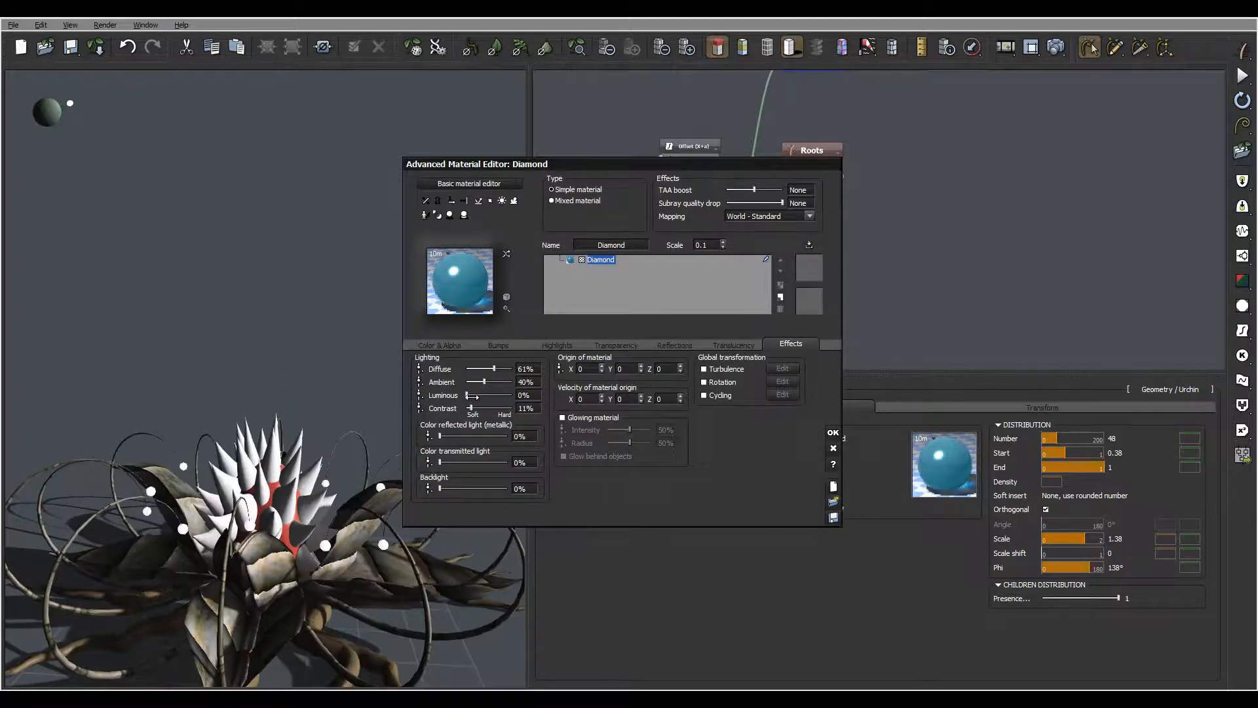
drag(475, 395, 510, 394)
drag(493, 382, 501, 382)
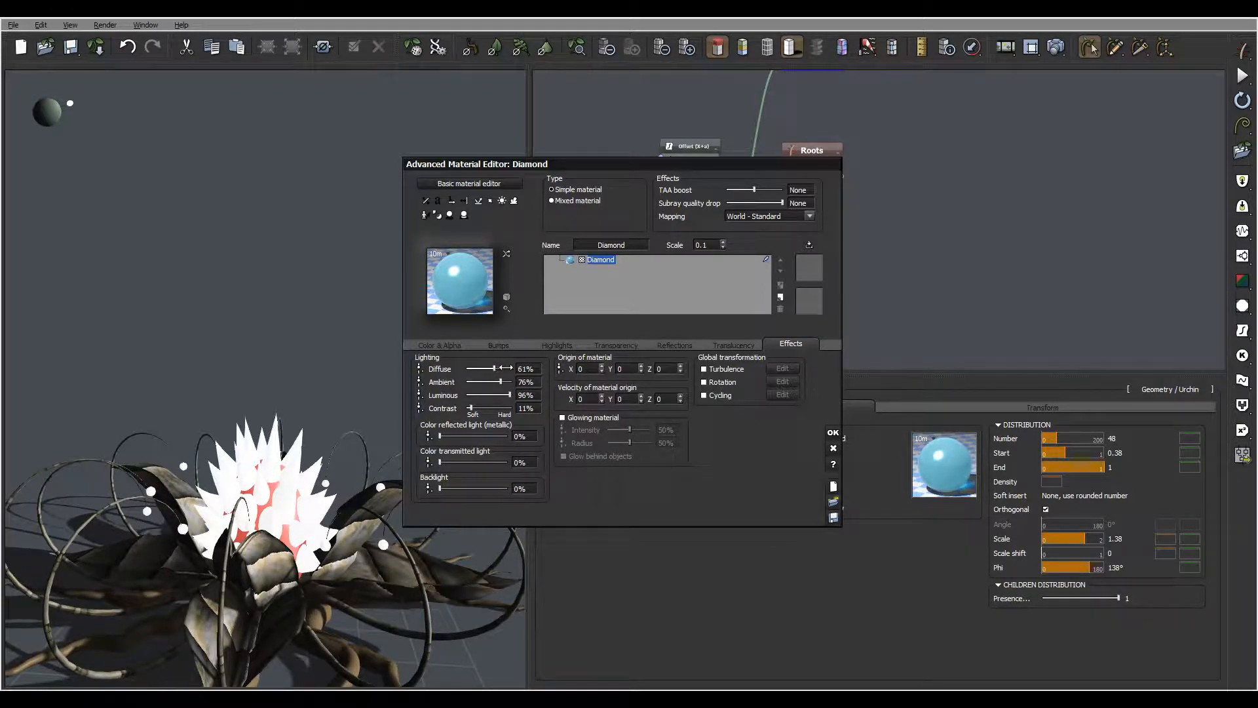
drag(505, 368, 513, 368)
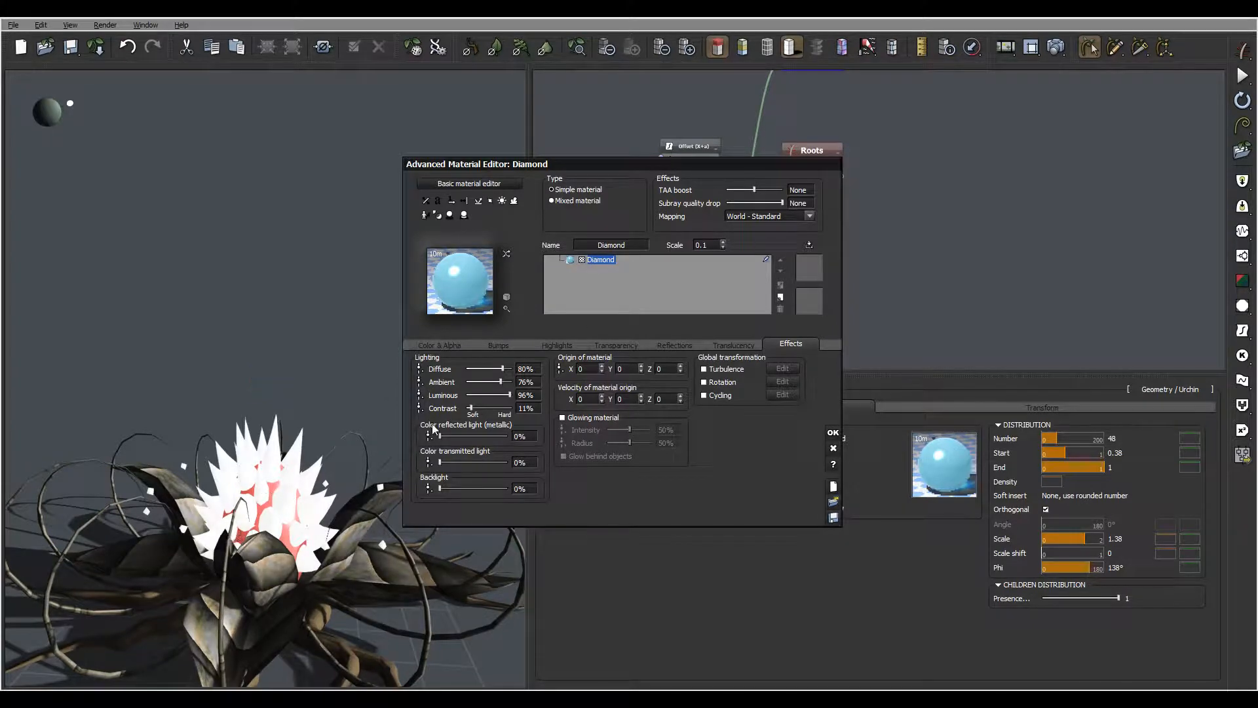
drag(439, 436, 489, 435)
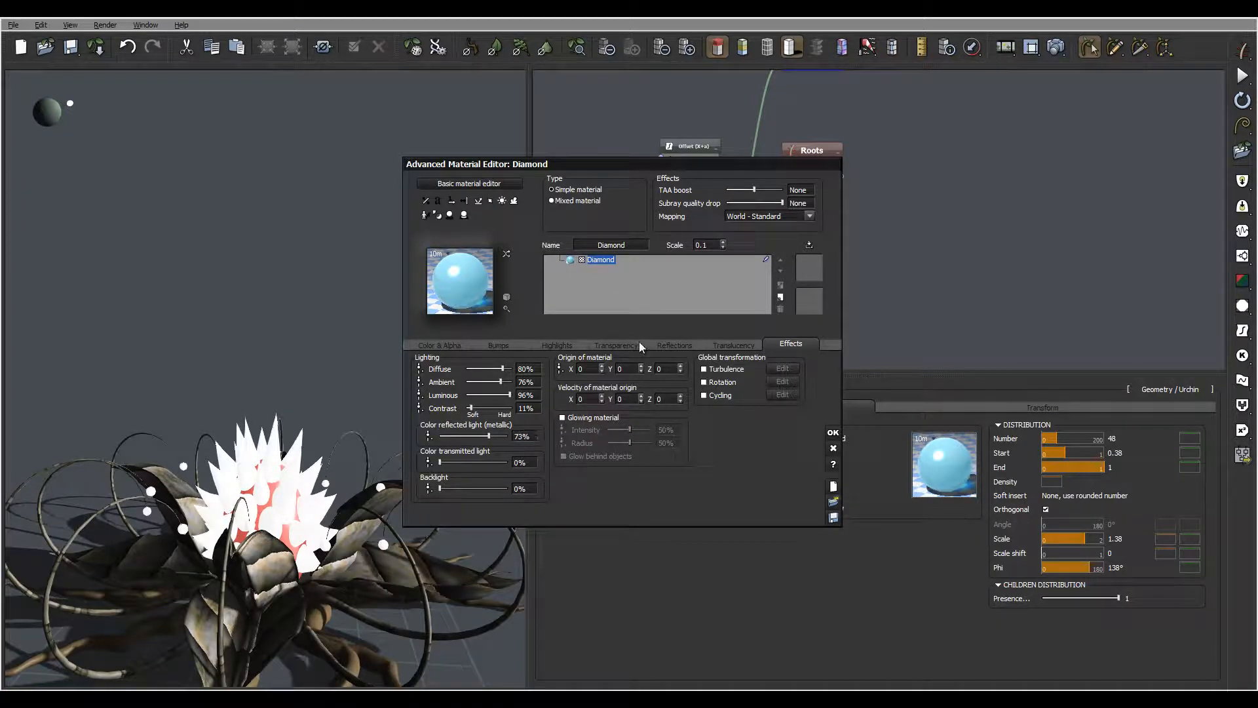
Give the crystal material a moderate global reflectivity below 71%, and accept the material
click(664, 343)
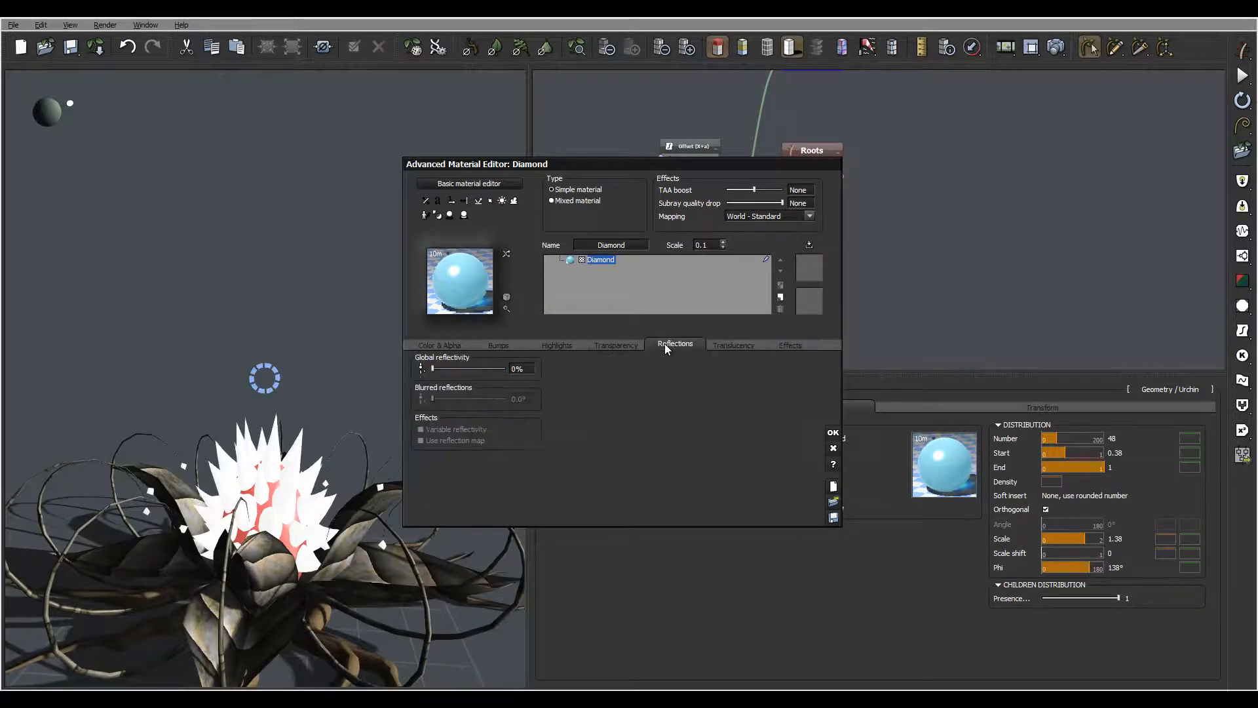
drag(485, 368, 490, 369)
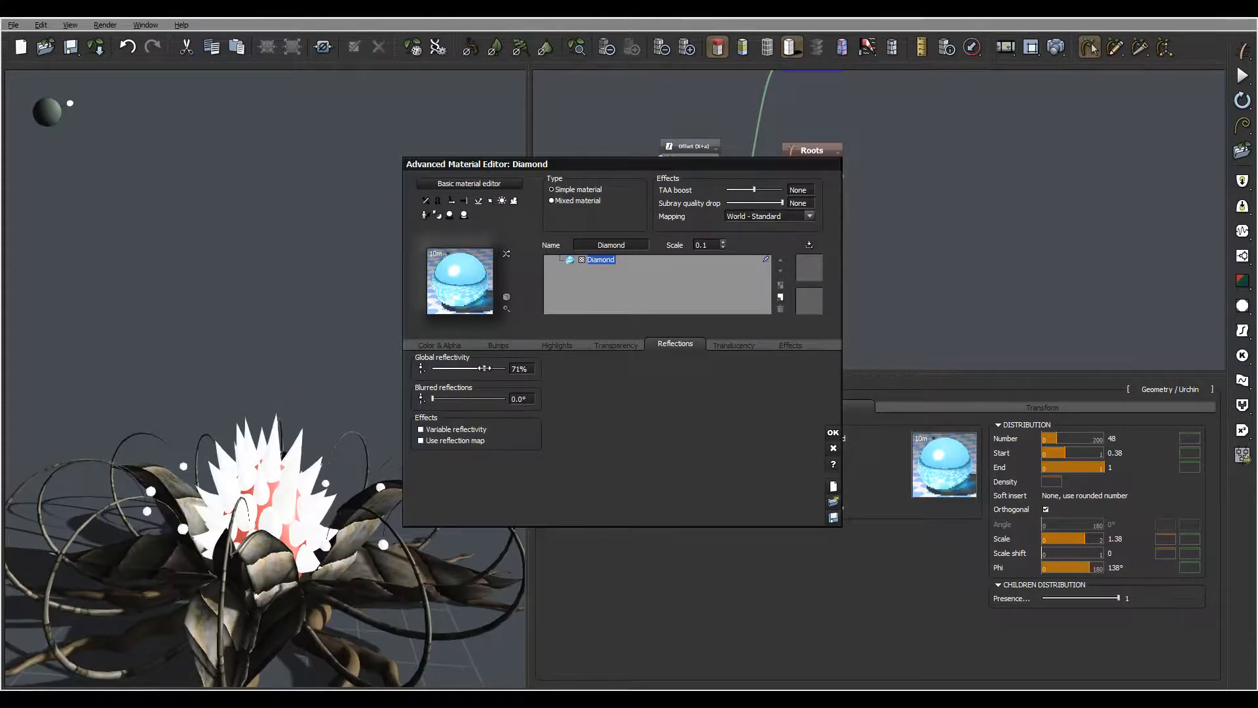
drag(485, 369, 468, 368)
click(832, 433)
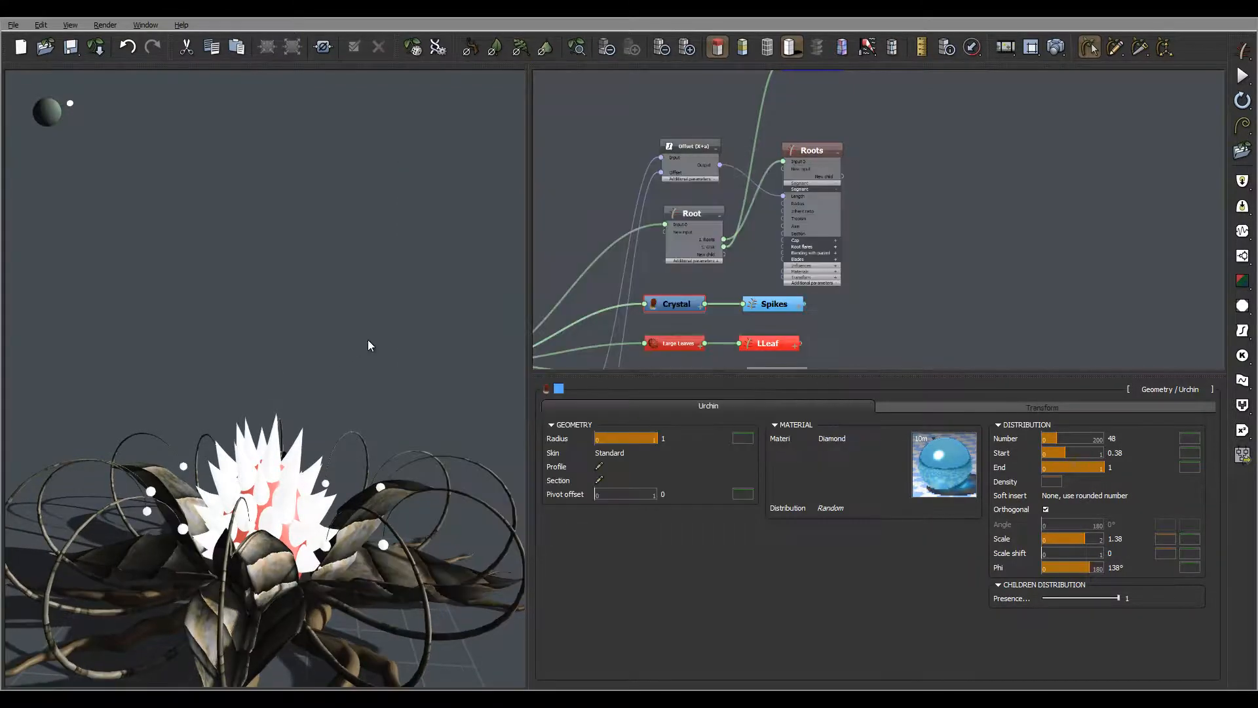
Assign the Oak material from the plant Barks collection to the Root node's segment body
right_drag(327, 391, 384, 416)
middle_drag(747, 263, 792, 234)
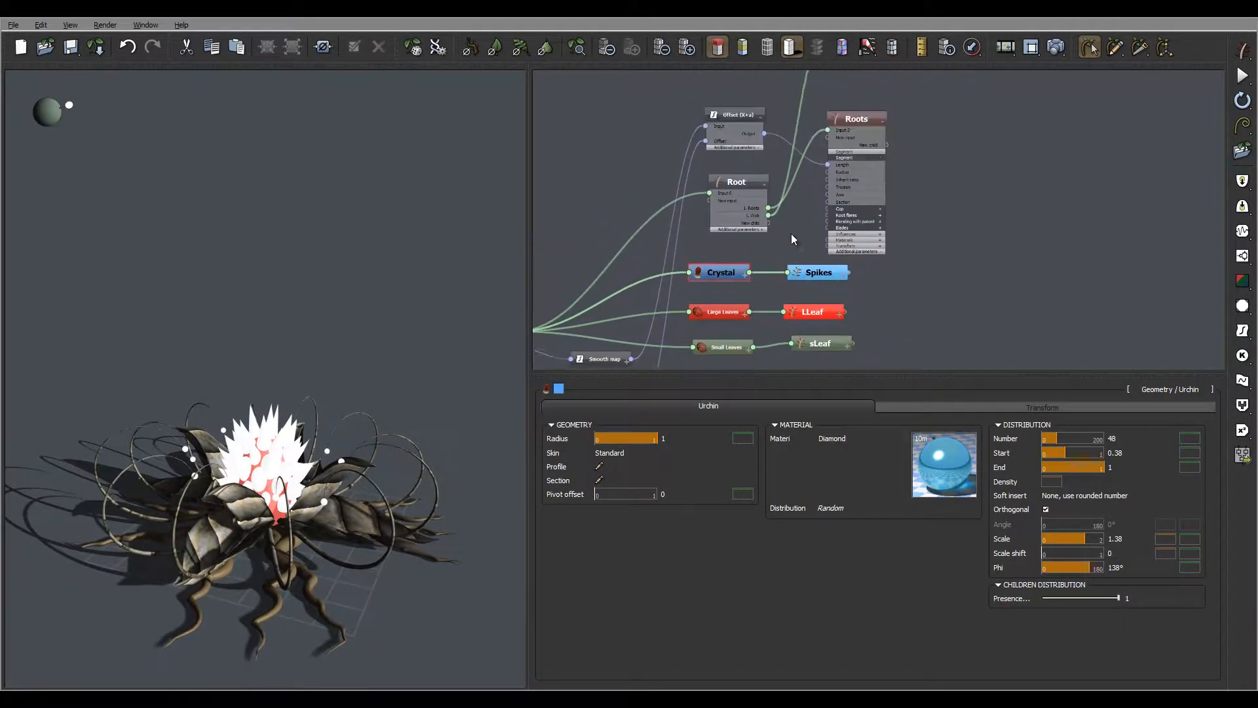
click(746, 183)
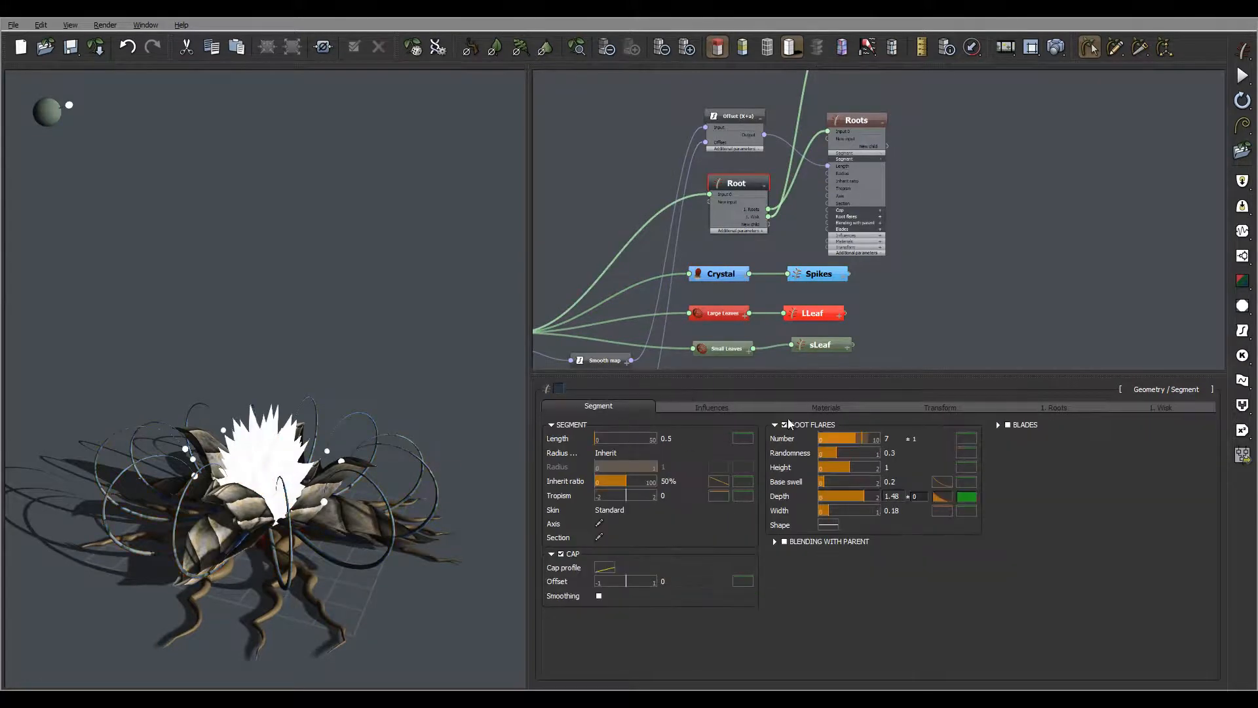
click(826, 407)
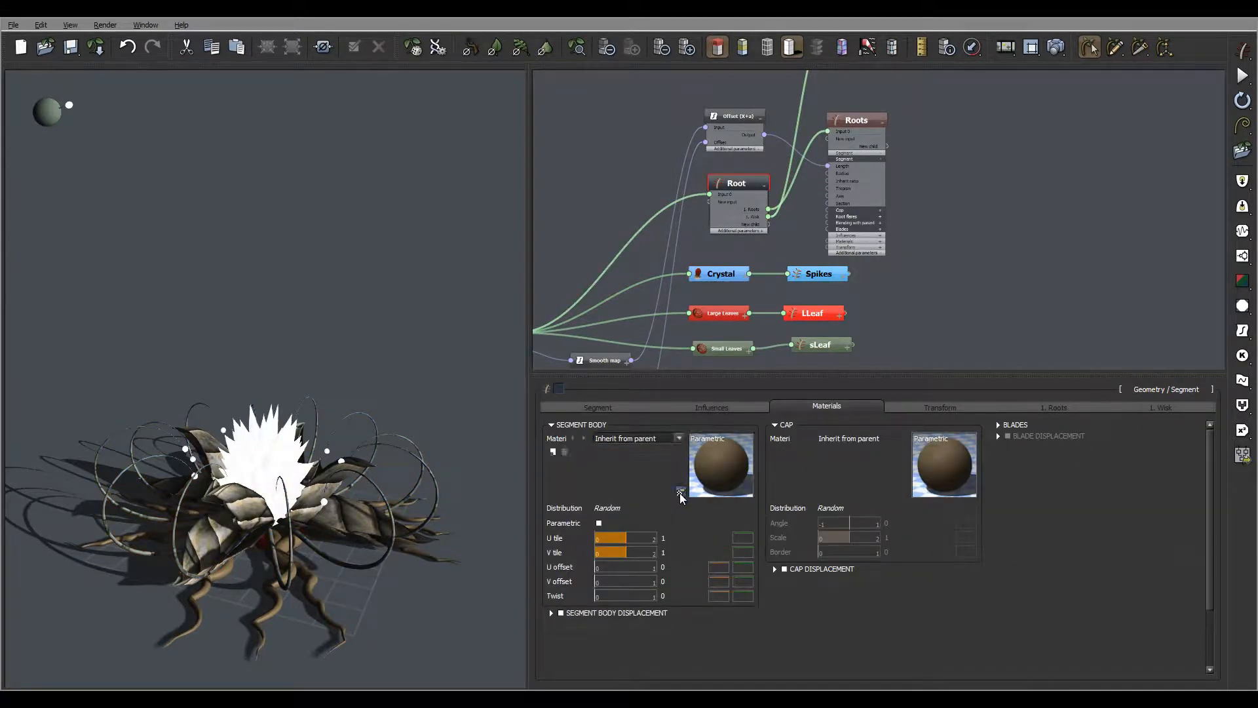
click(717, 466)
click(447, 369)
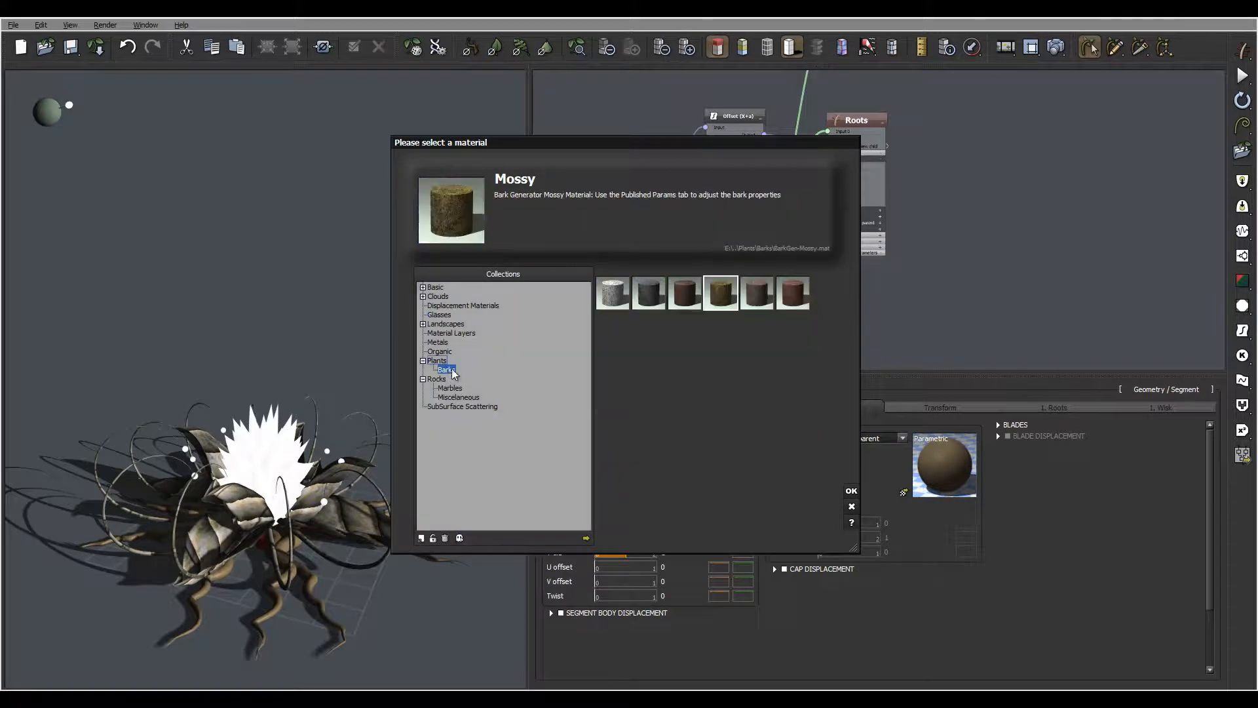
click(757, 293)
click(851, 490)
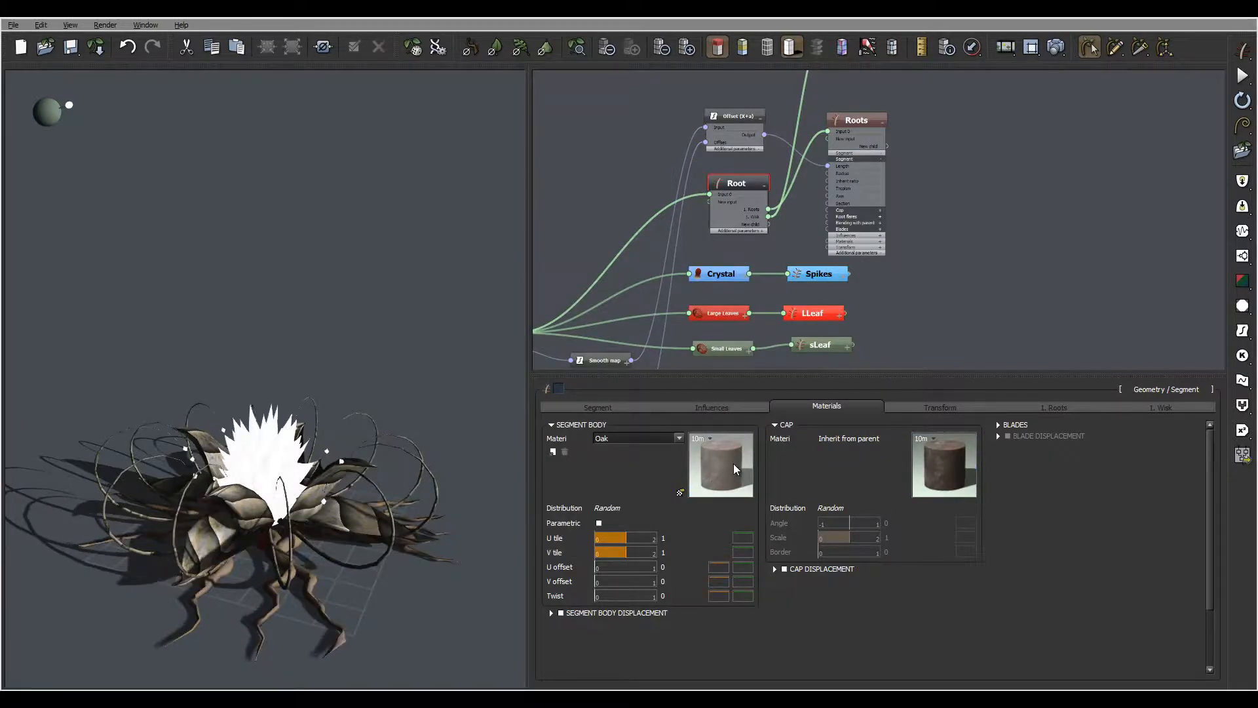
Edit the Root segment's Oak material, setting its mapping to Object - Parametric and its scale to 0.3, and accept it
double_click(729, 465)
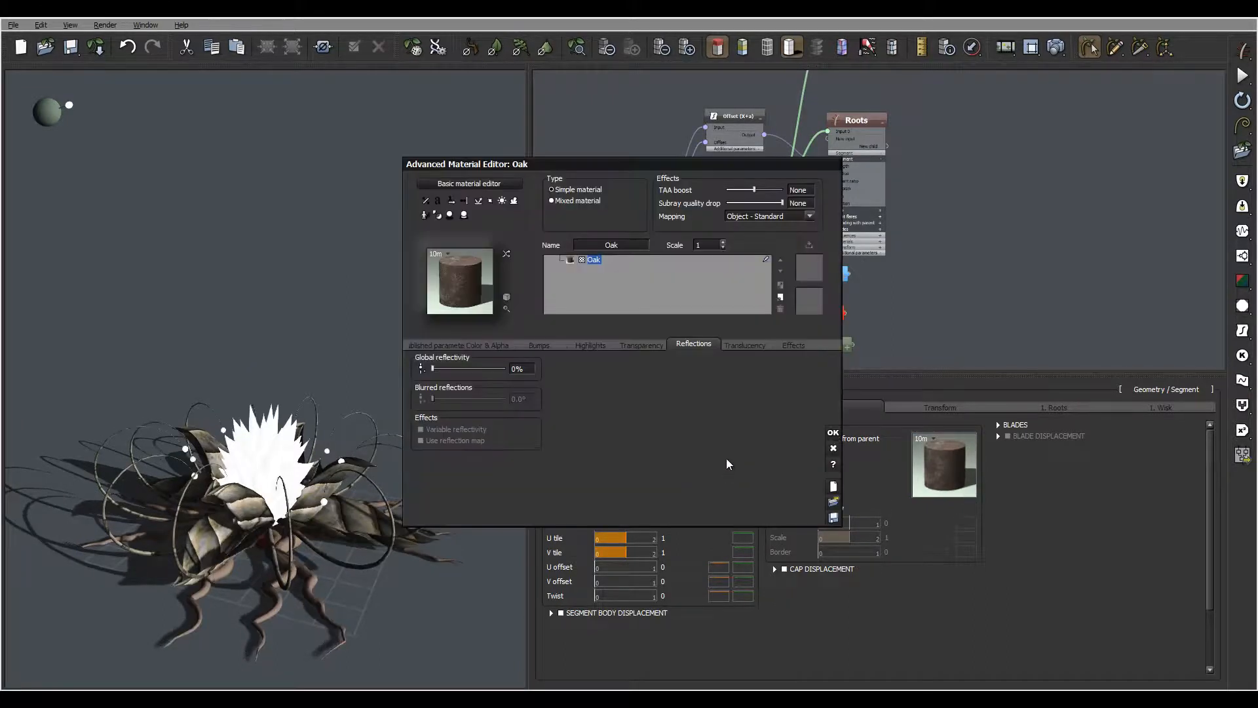
click(791, 217)
click(760, 288)
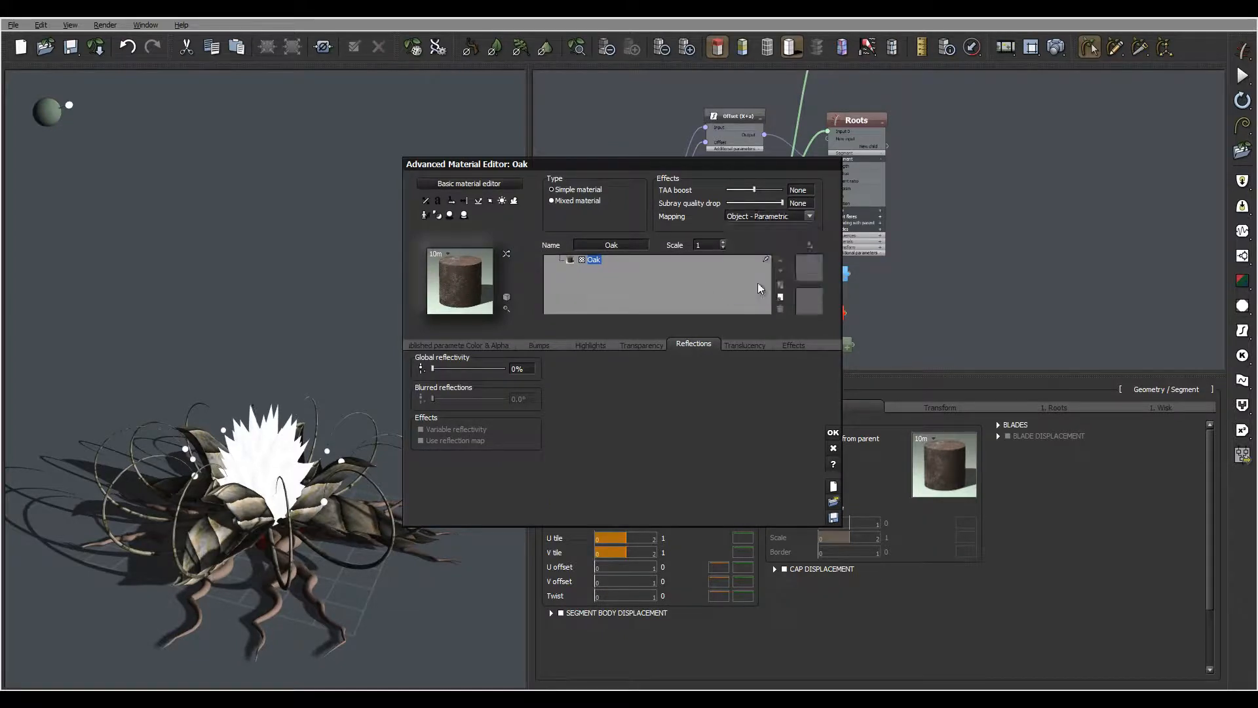
double_click(705, 244)
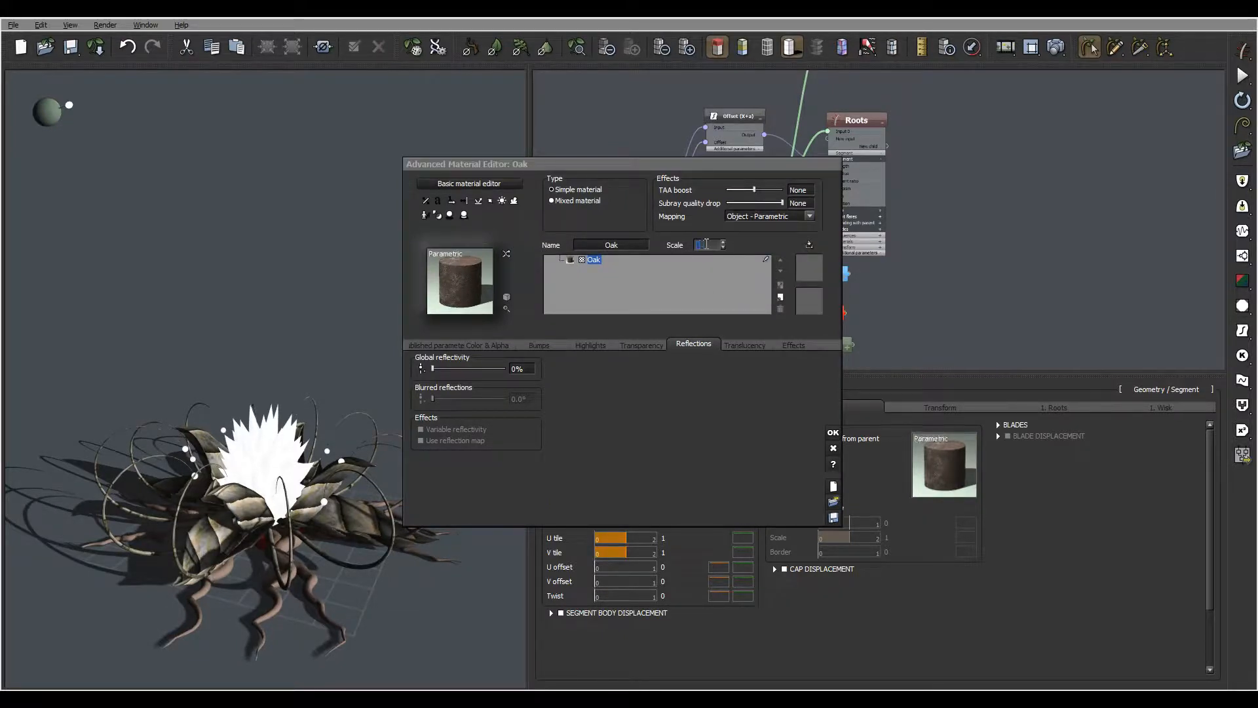
text(0.3)
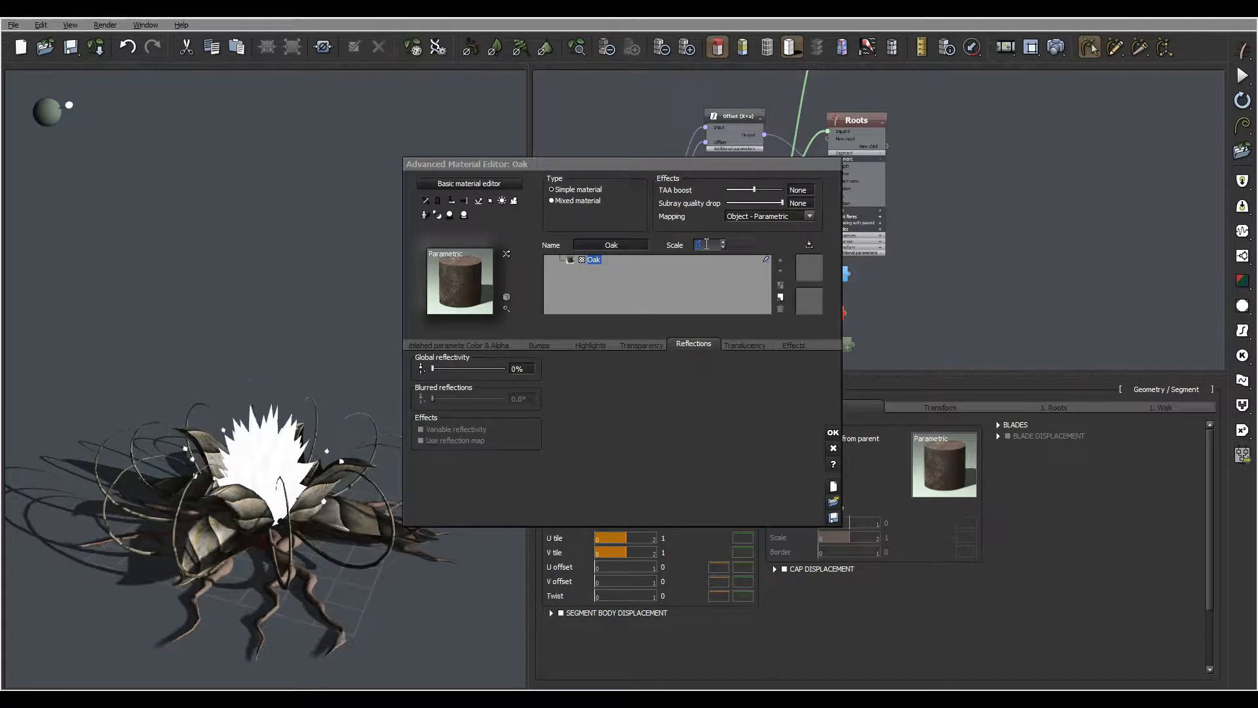
click(833, 436)
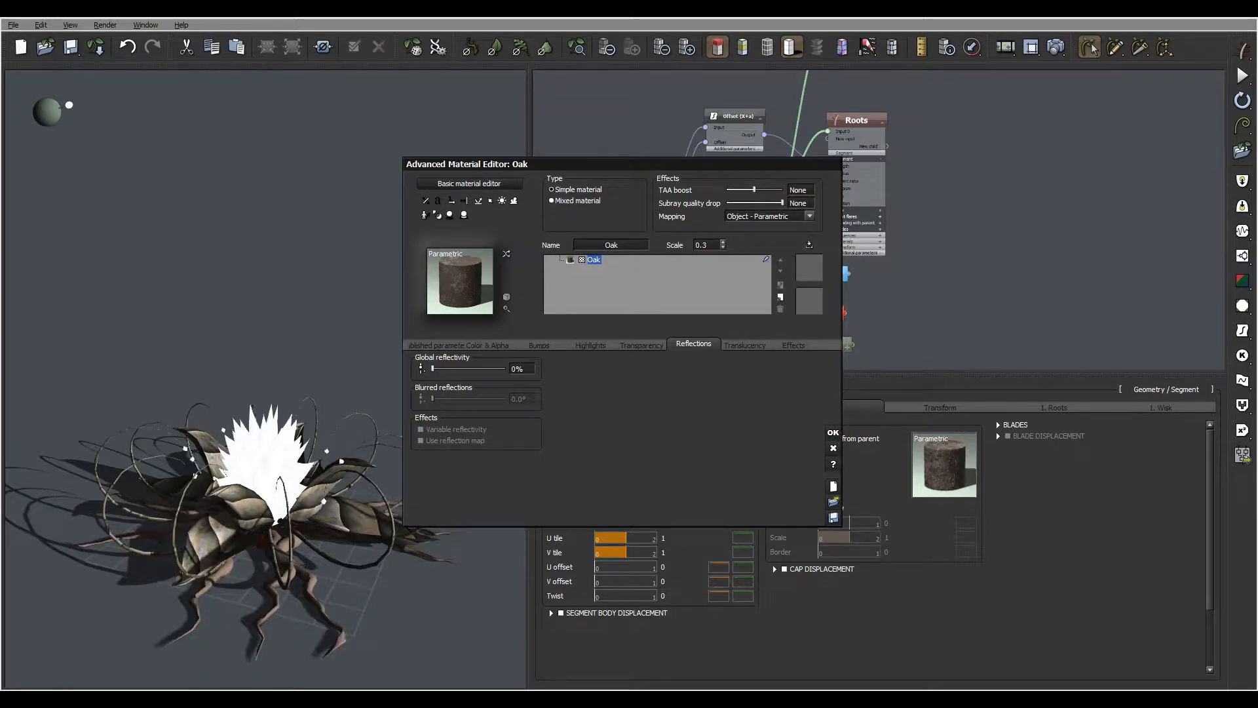
click(833, 433)
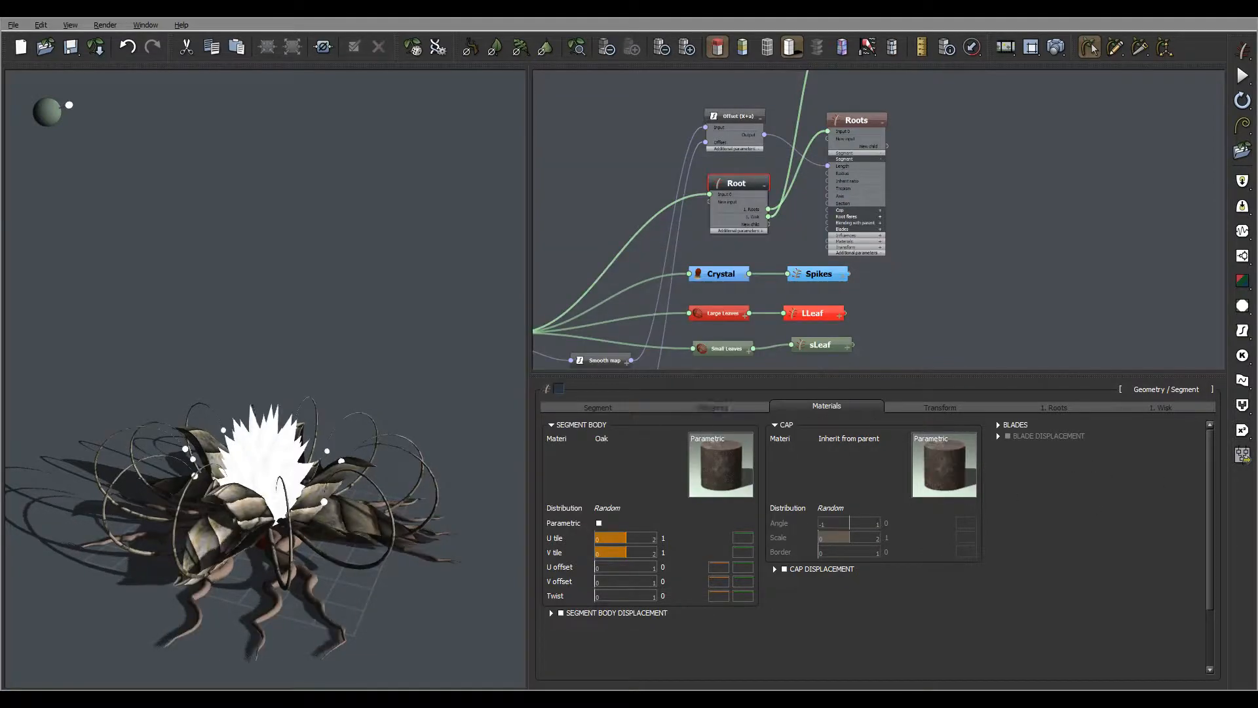
Tidy the node graph by moving the random and Smooth map nodes next to the inputs of the Offset node
drag(393, 328, 426, 356)
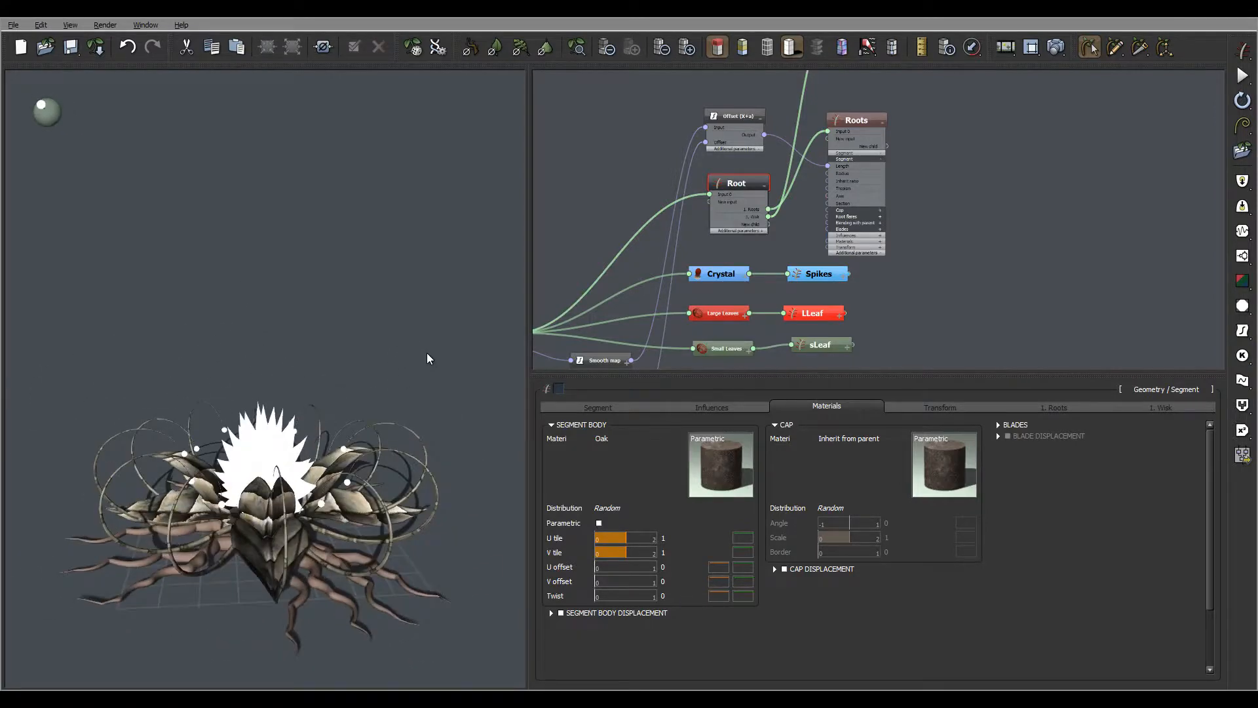
middle_drag(869, 206, 1005, 125)
scroll(945, 190, down, 3)
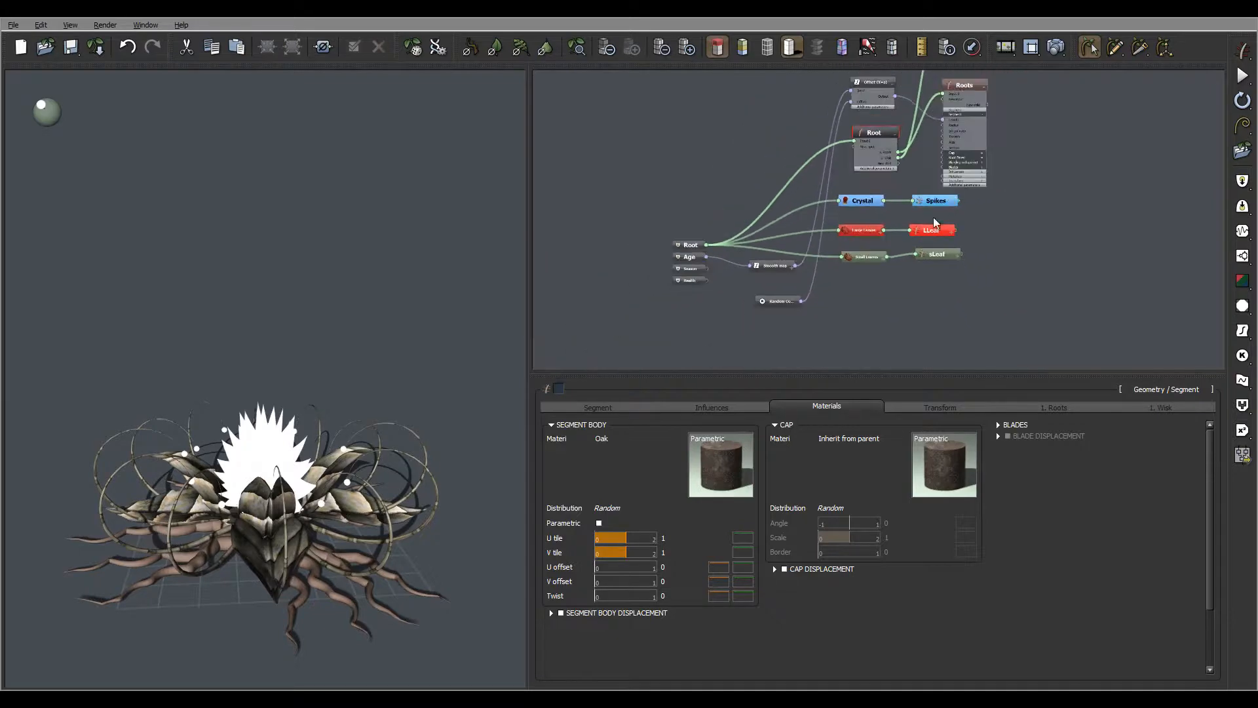
middle_drag(1027, 193, 983, 229)
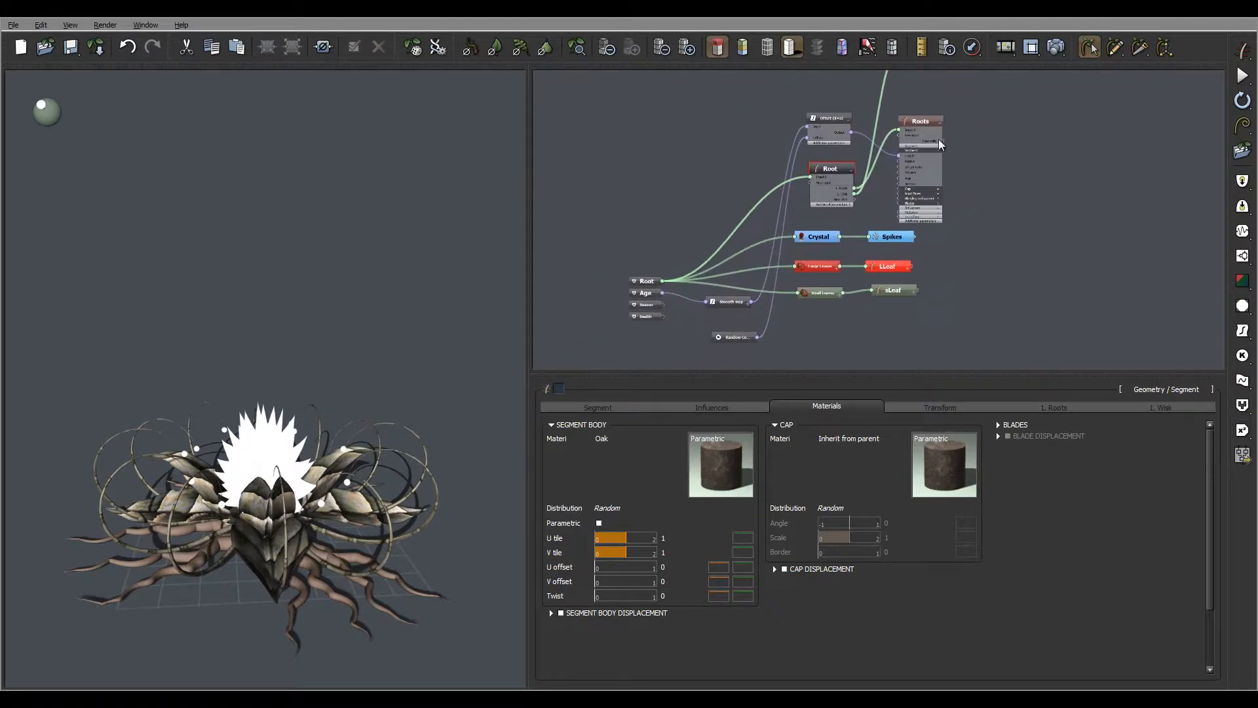
drag(739, 340, 735, 112)
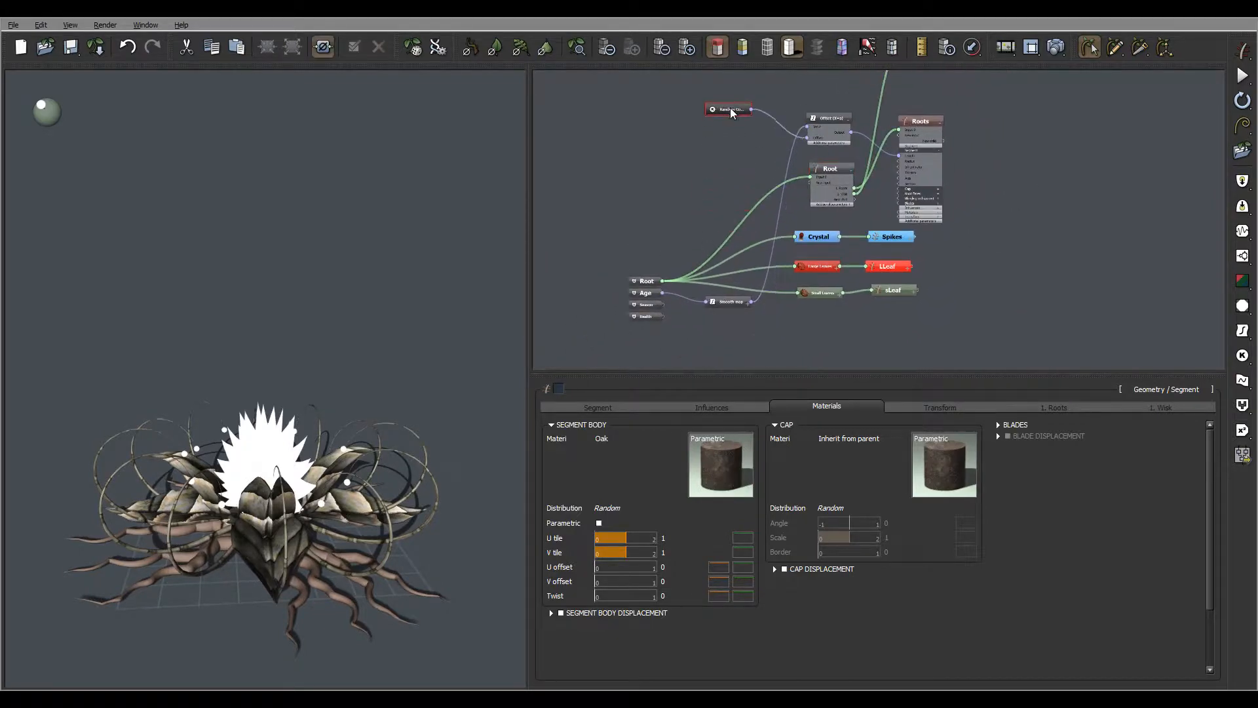
drag(734, 302, 725, 156)
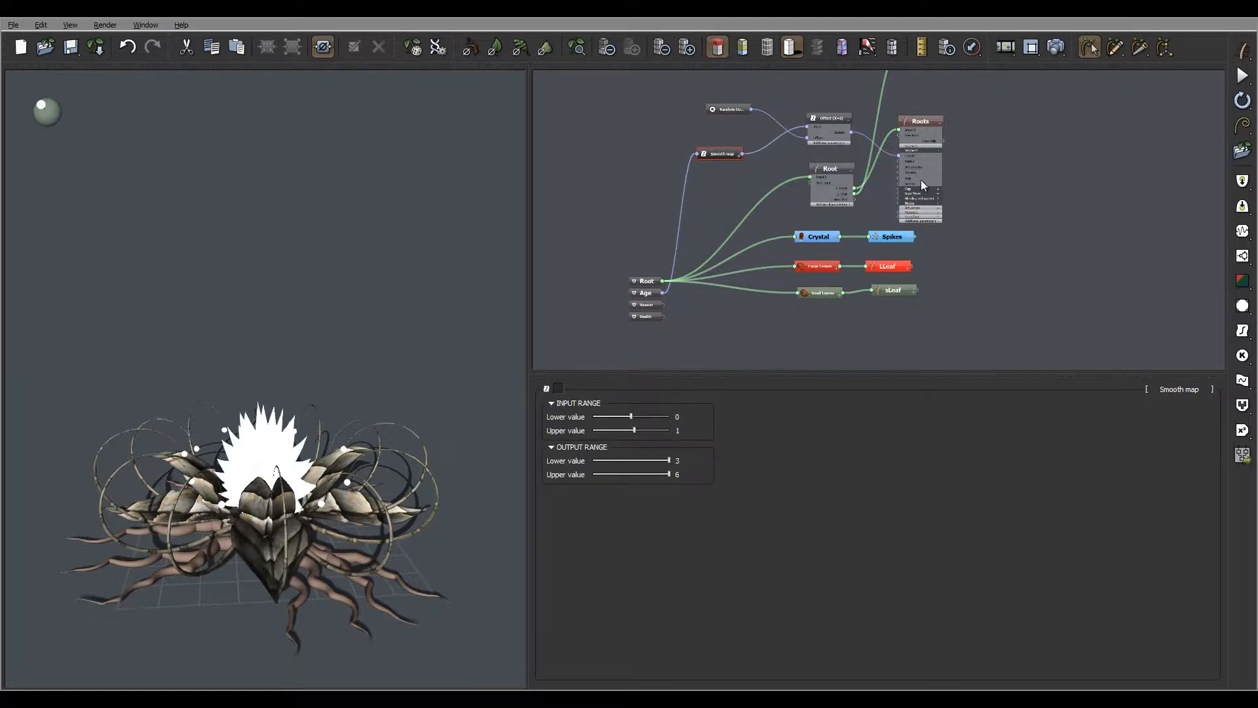
middle_drag(921, 179, 987, 166)
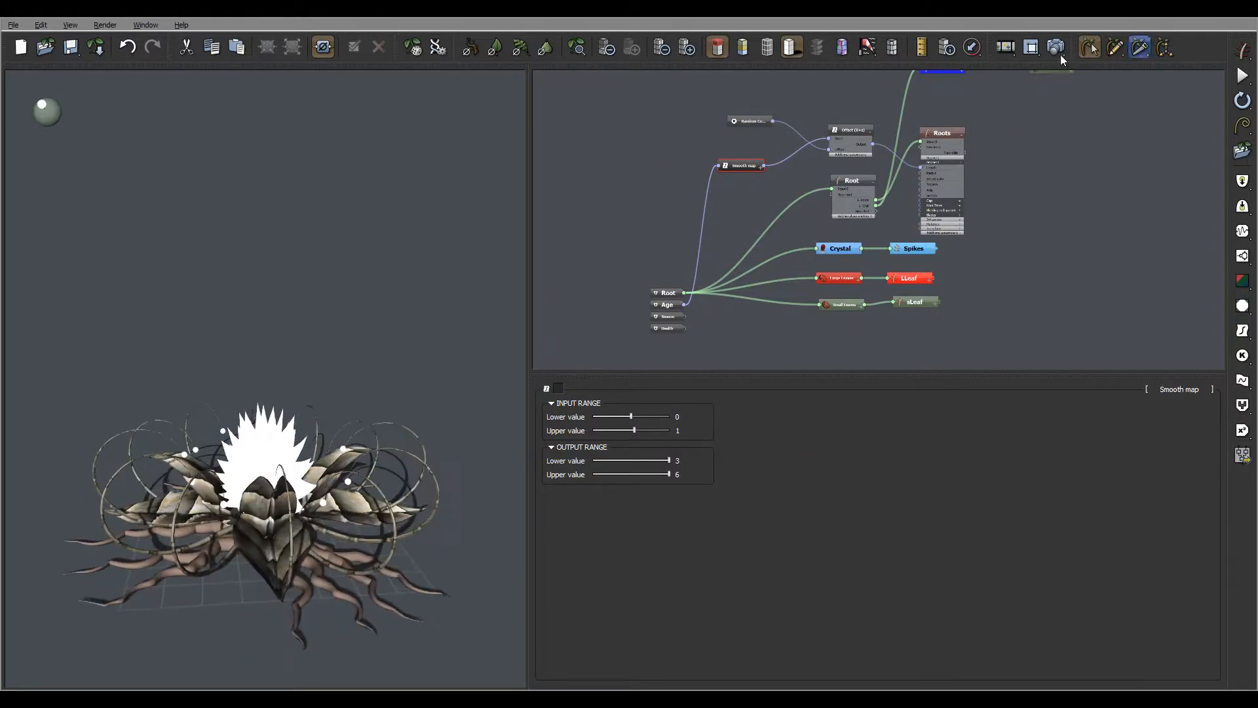
Turn the light to shine from the side, choose the Final render quality preset, and render the plant in the main view
drag(44, 106, 117, 116)
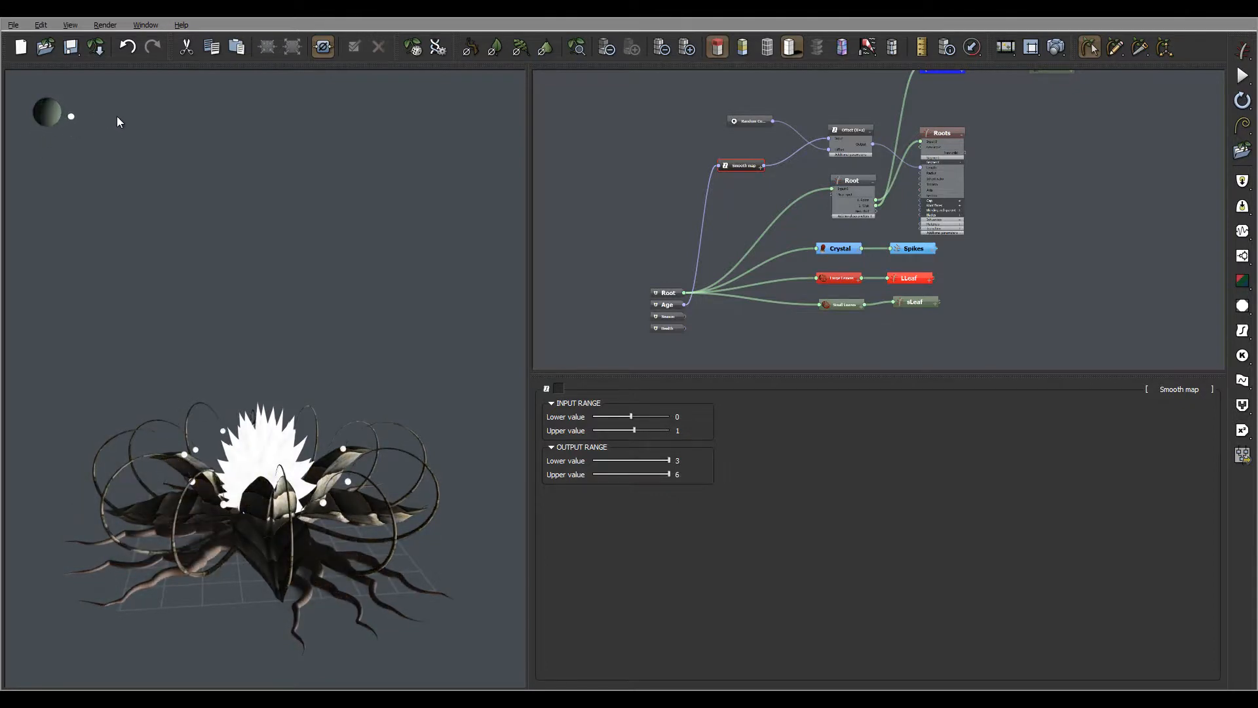
click(1057, 47)
click(502, 149)
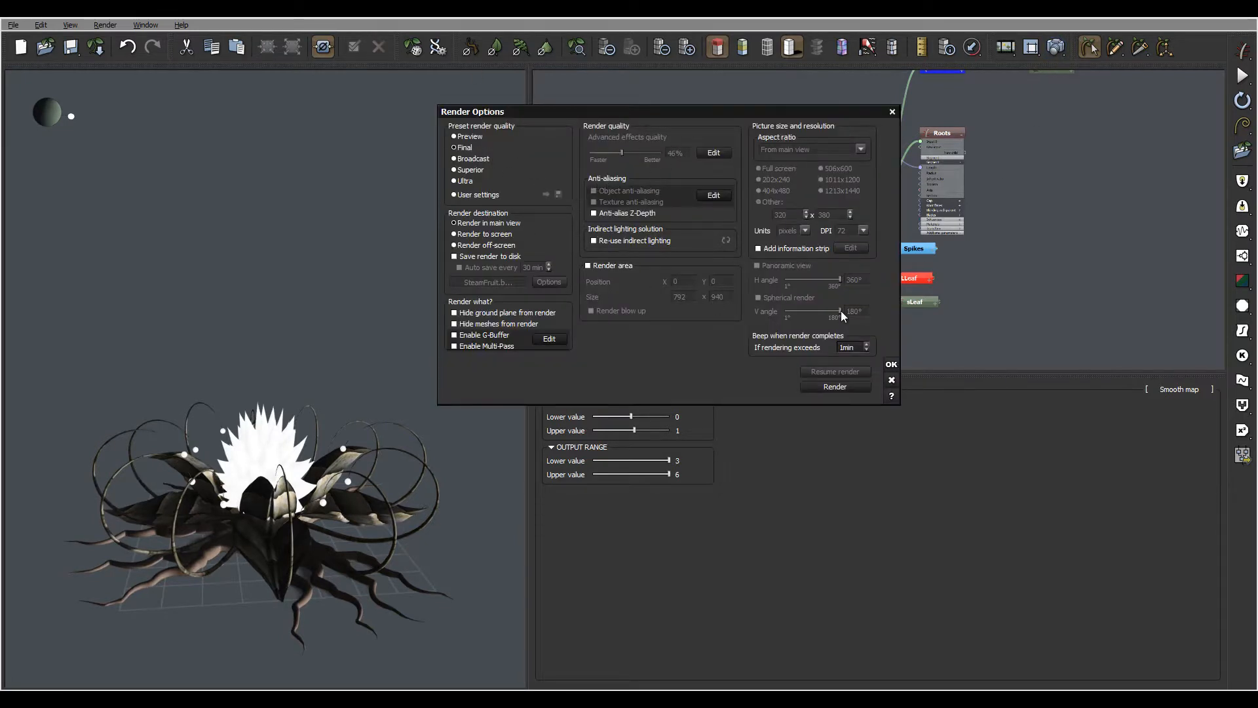
click(891, 365)
click(1056, 46)
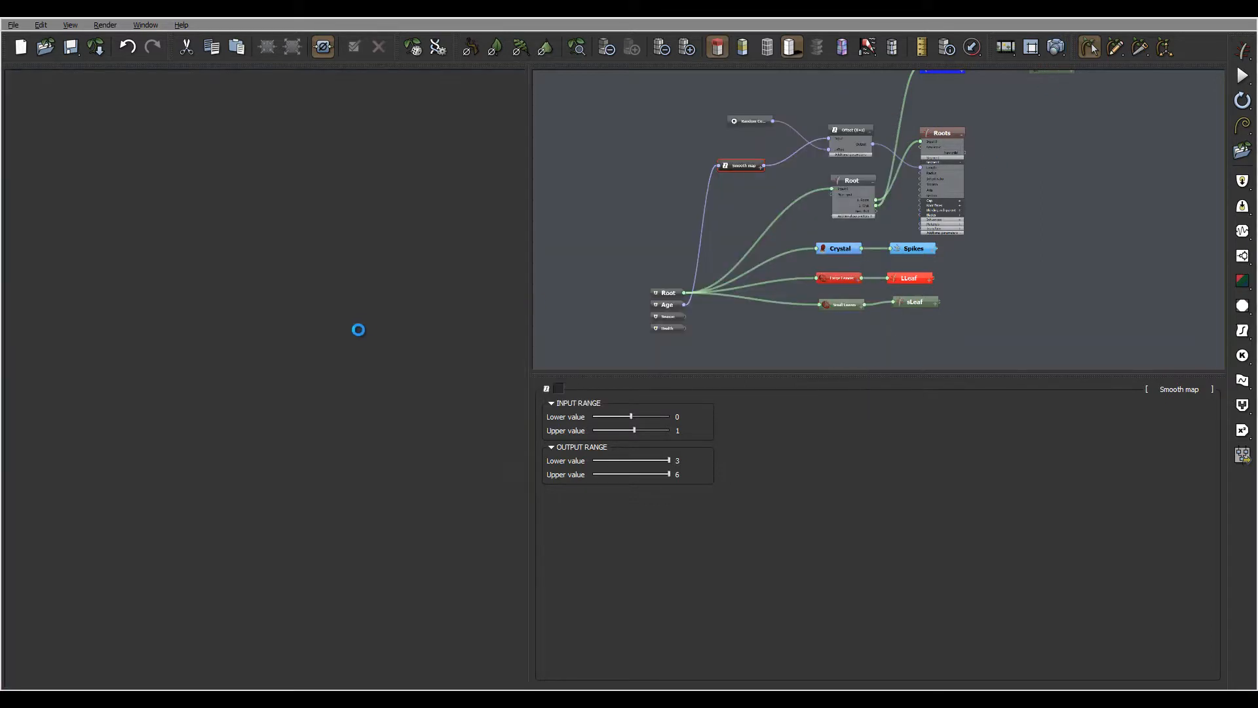